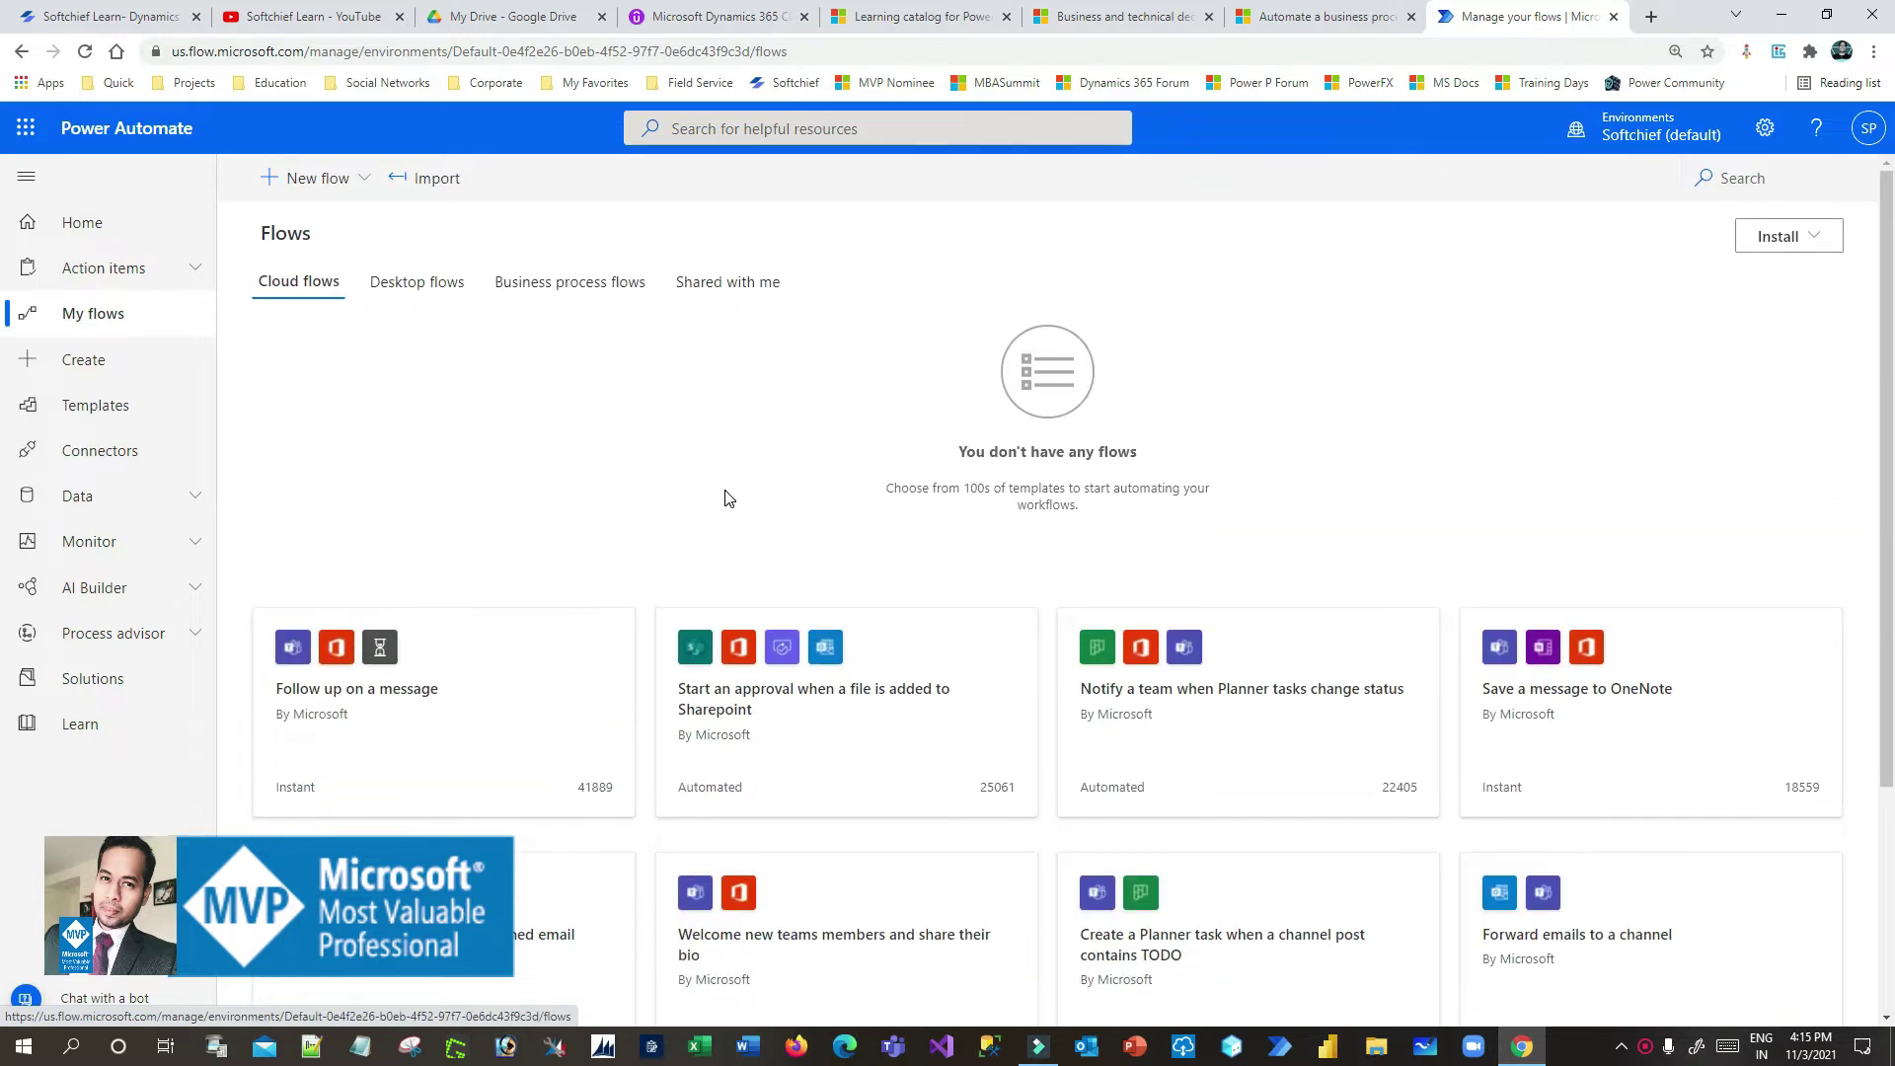
Check the environment list, staying in Softchief (default), and go to the Create page
left_click(1640, 134)
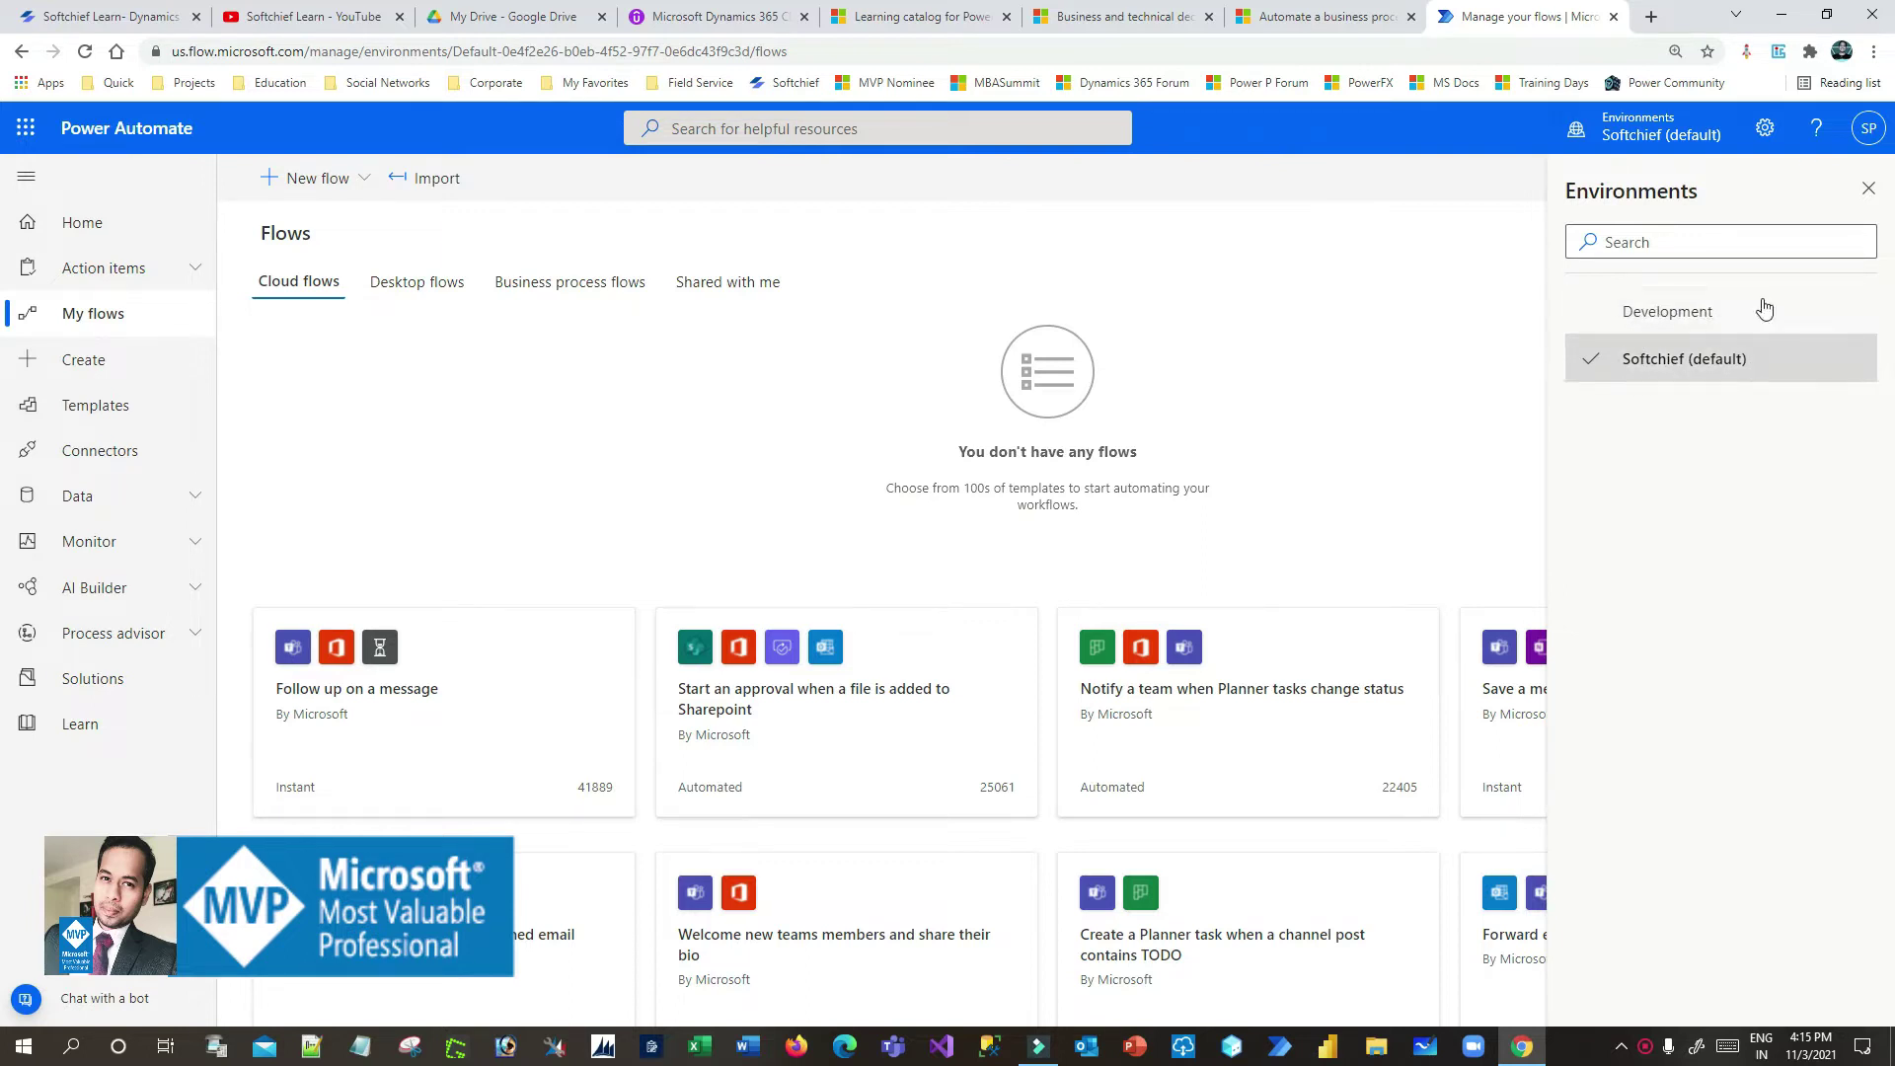
left_click(1866, 188)
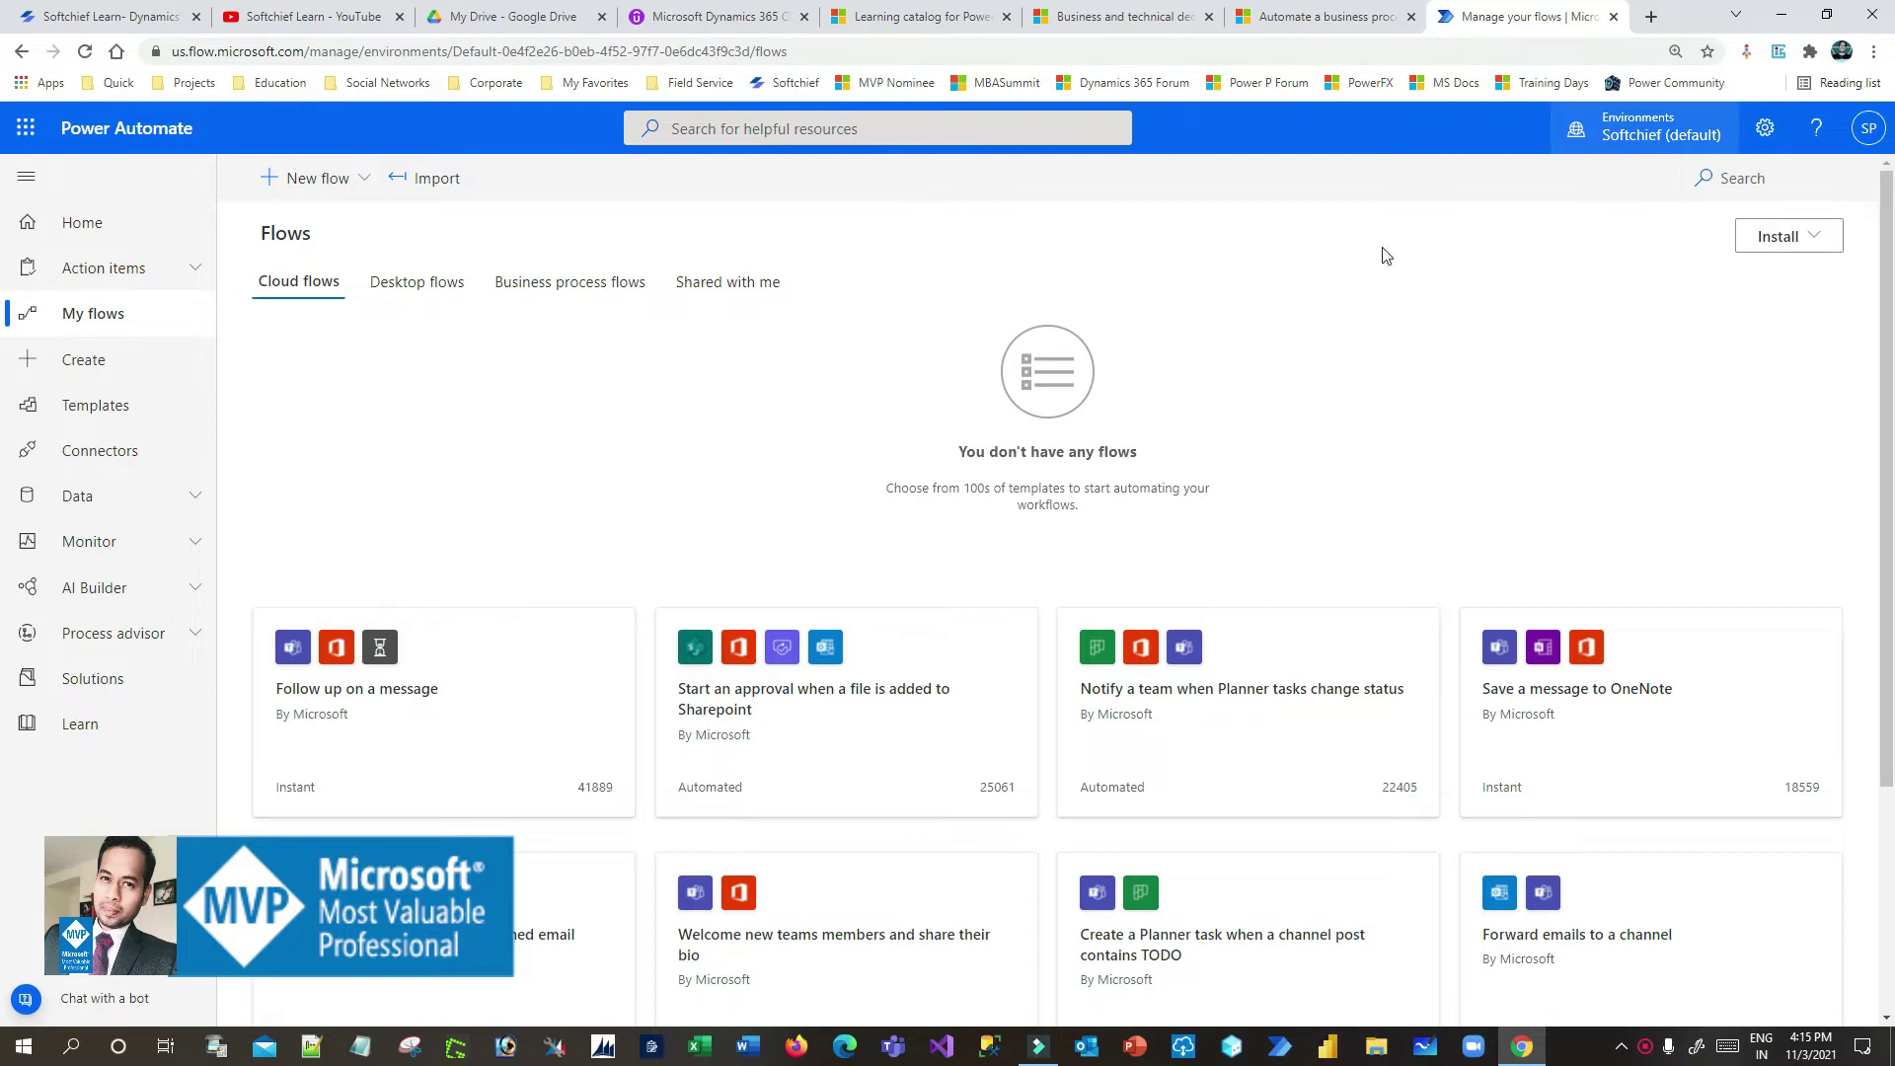
left_click(130, 373)
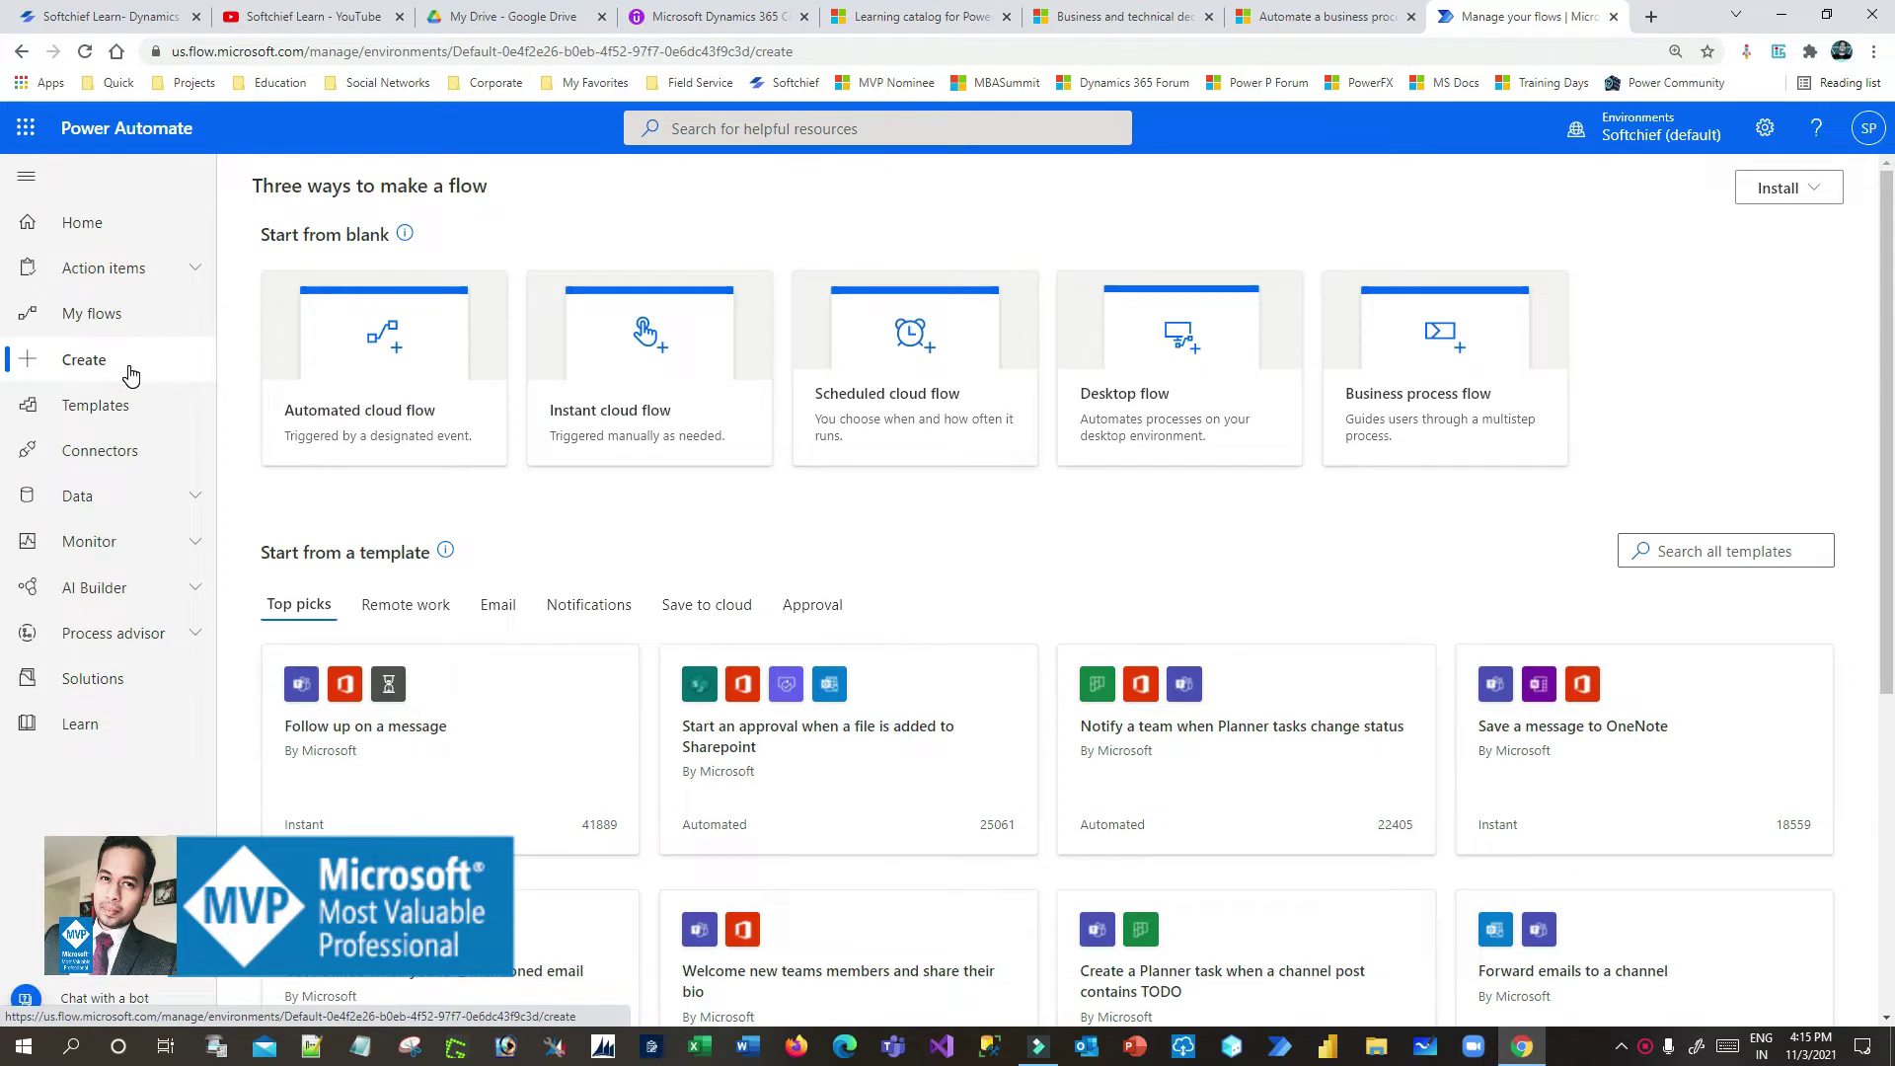
Create an instant cloud flow 'Create Quick Account' triggered by 'Manually trigger a flow'
left_click(679, 357)
left_click(1103, 367)
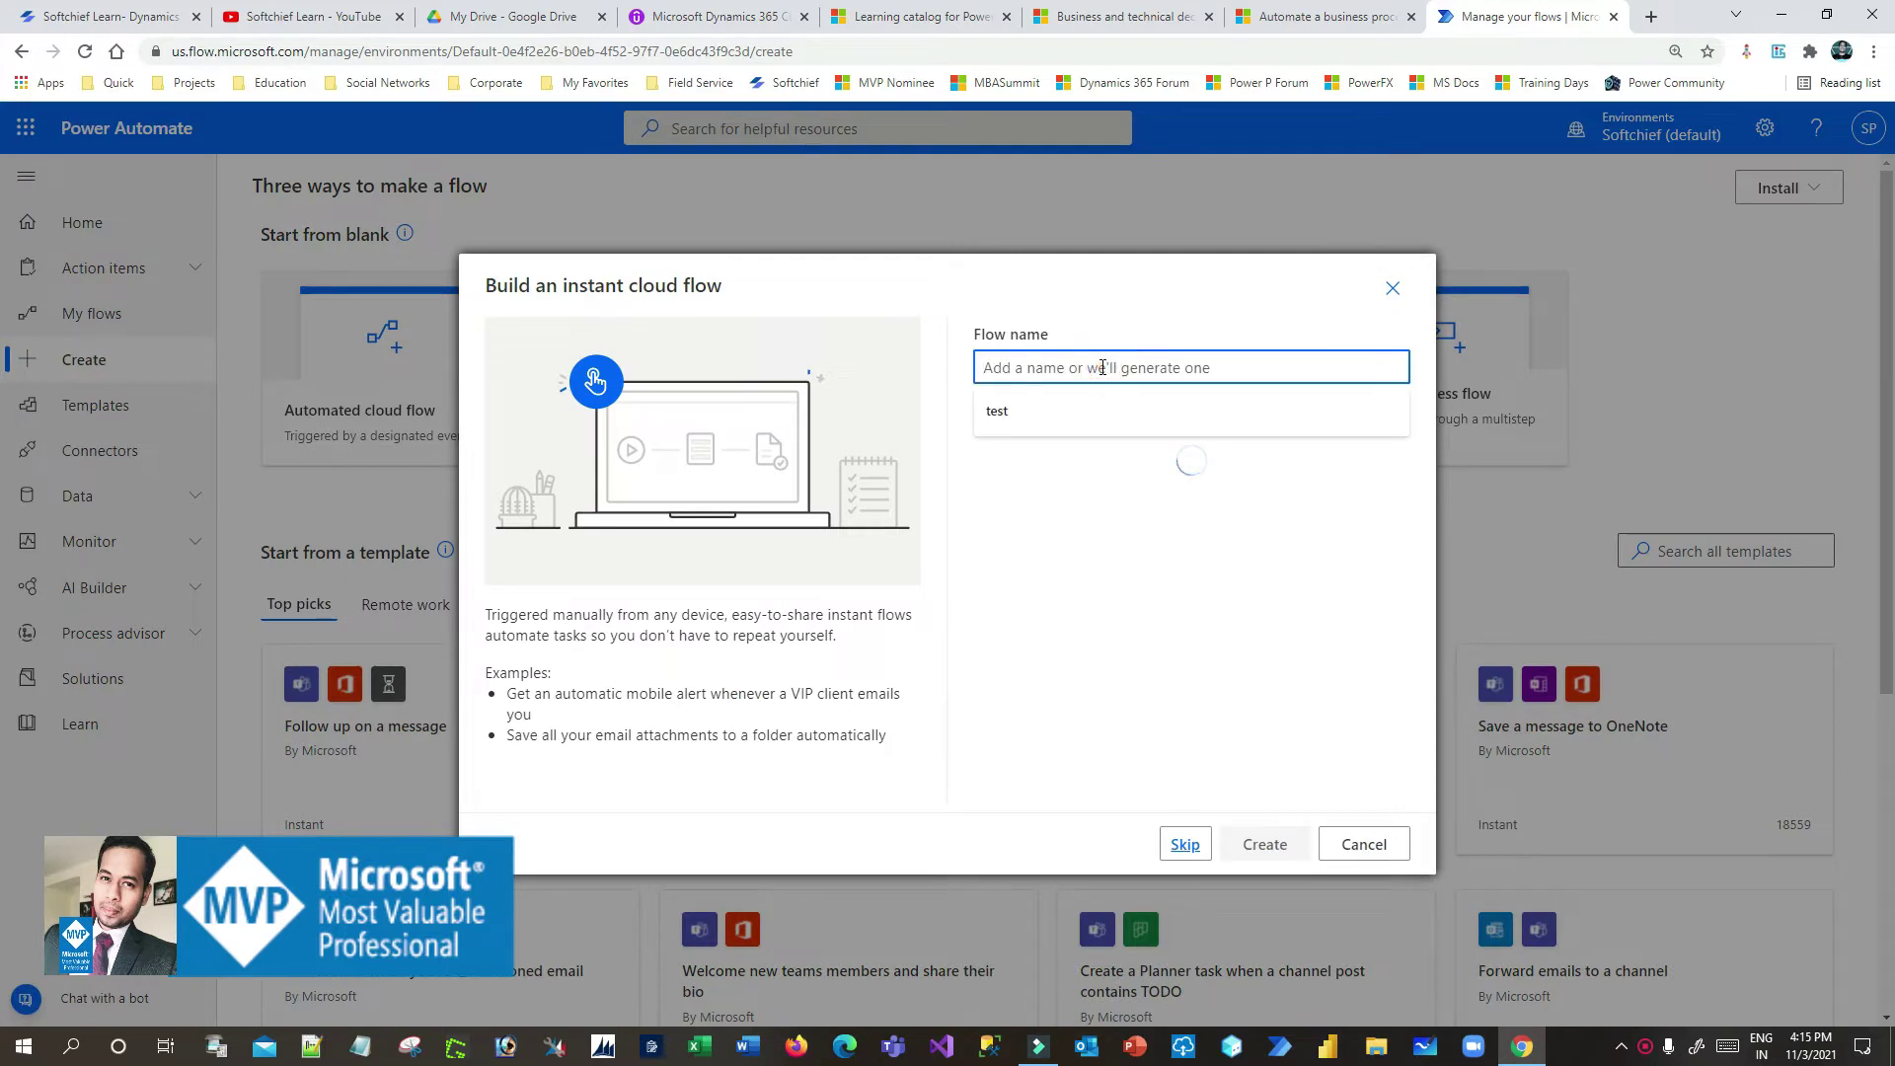
type("Create")
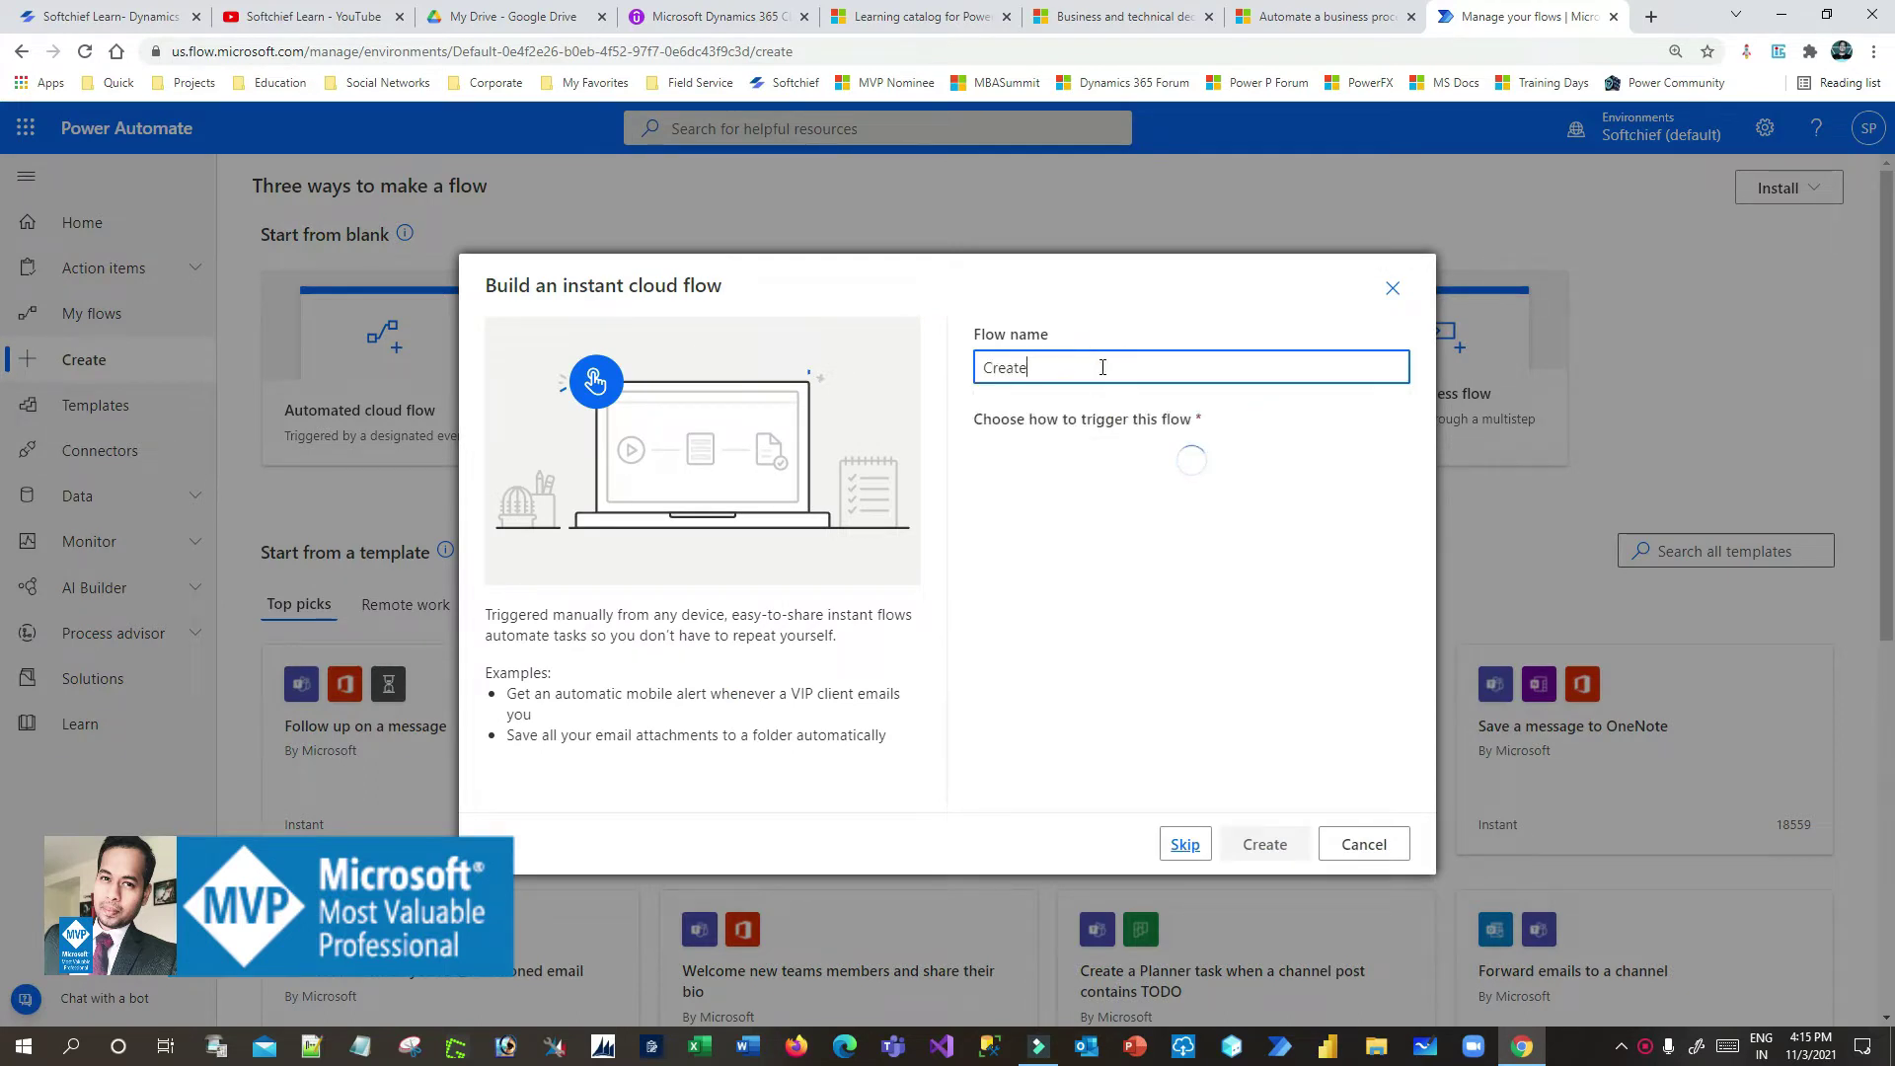
type(" Quick Account")
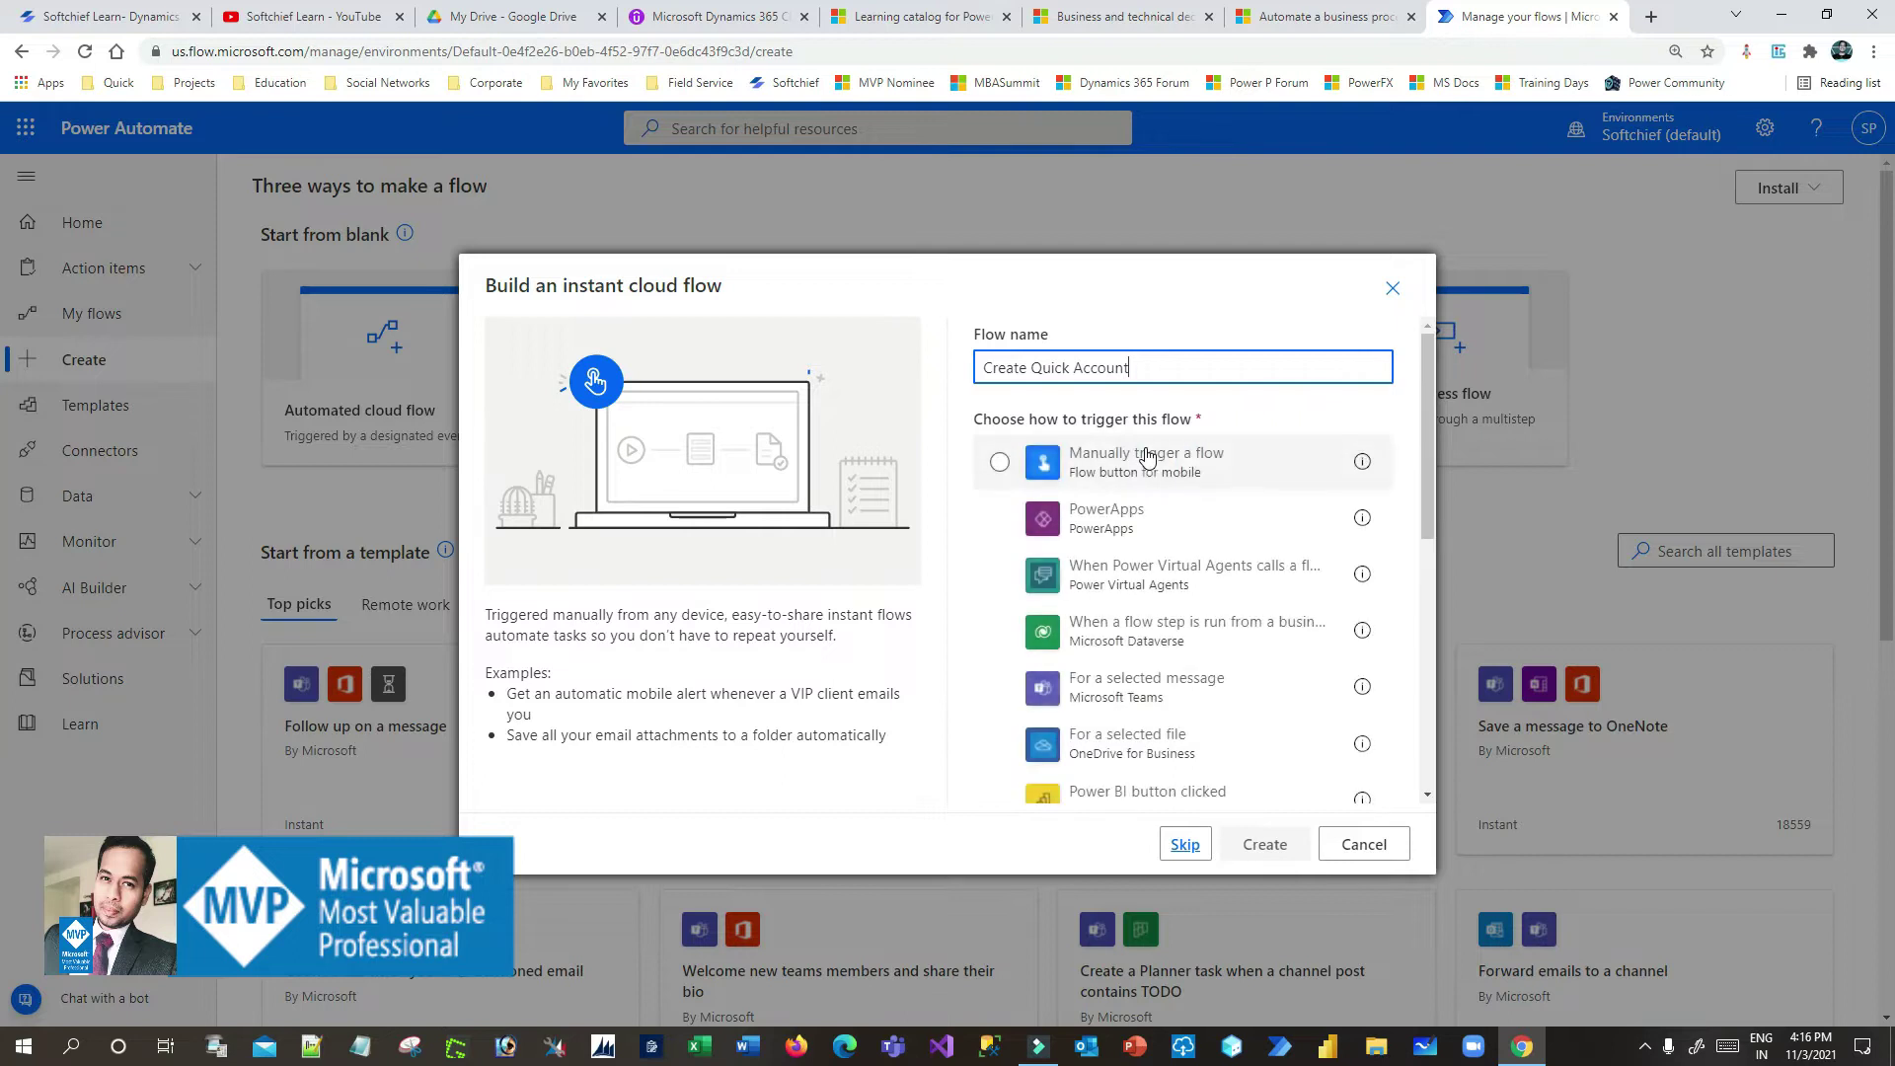
left_click(999, 462)
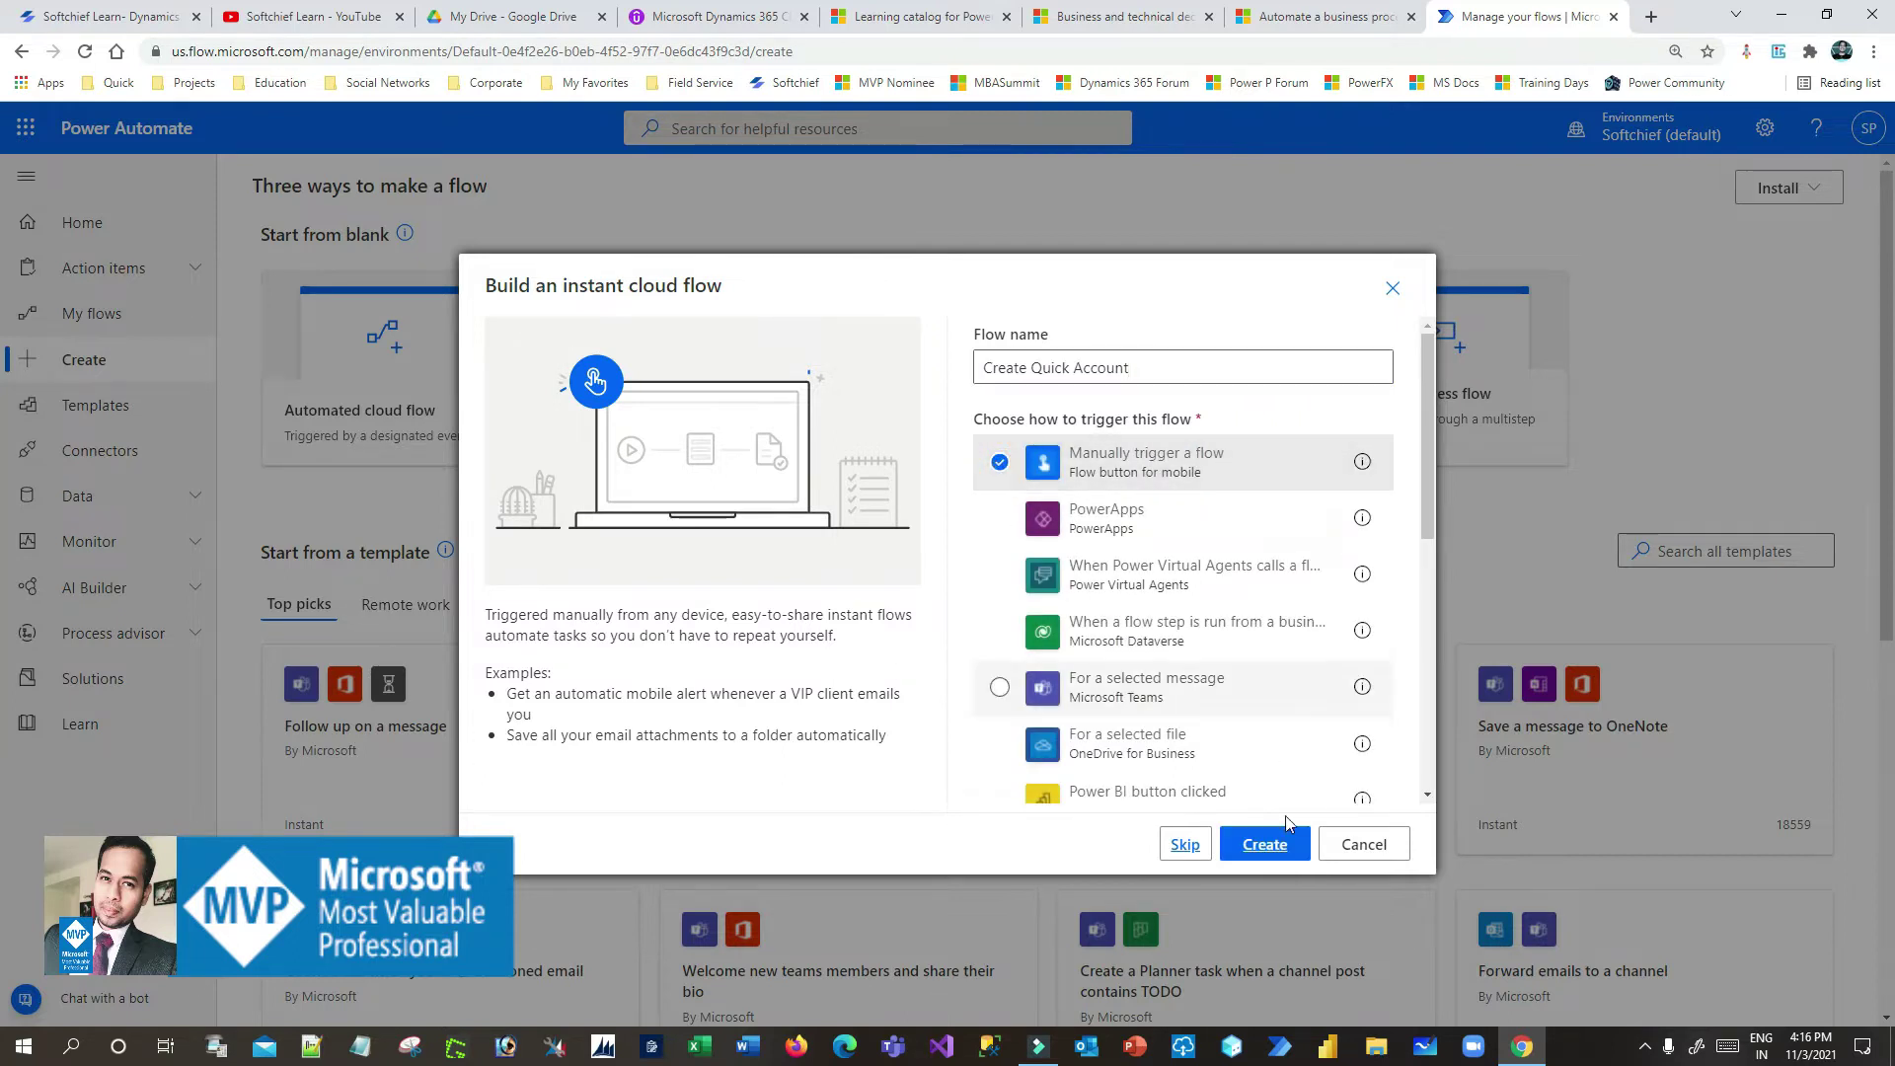
left_click(1268, 845)
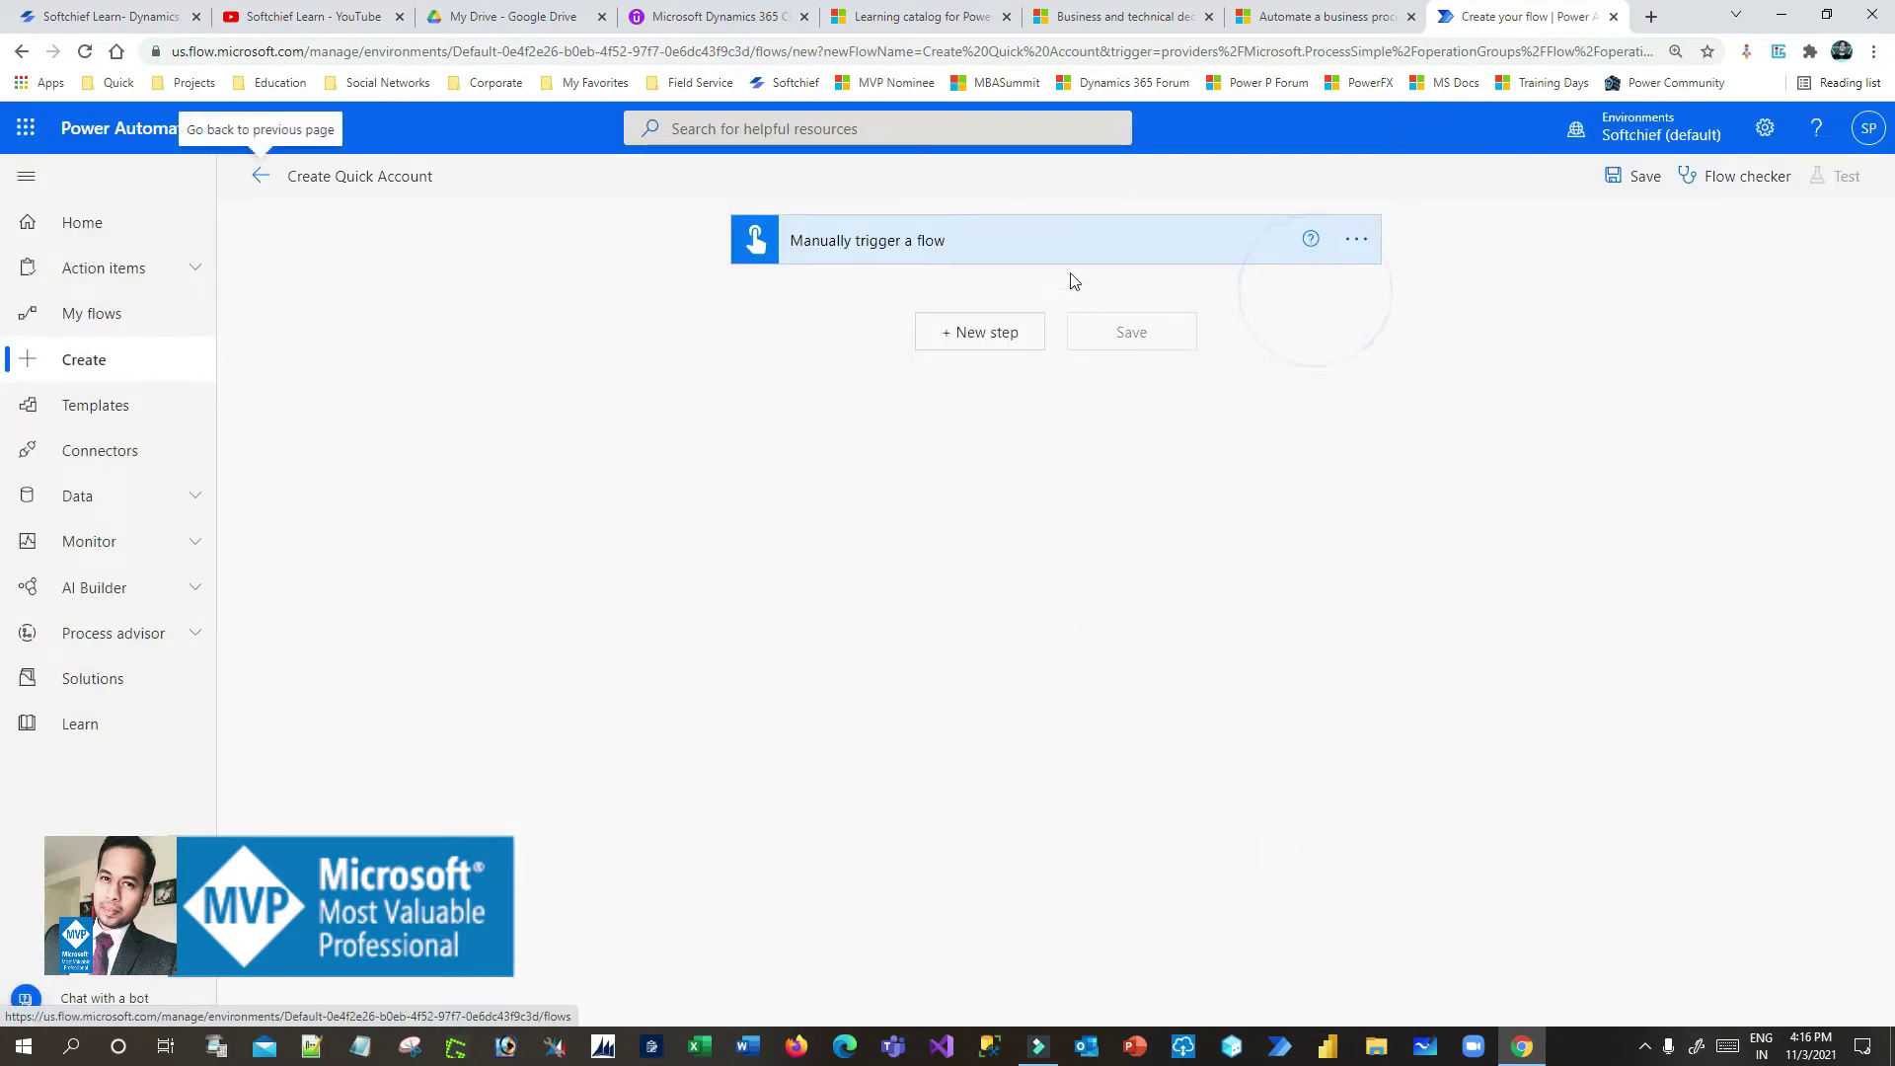
Add a text input named 'Account Name' to the manual trigger
left_click(777, 309)
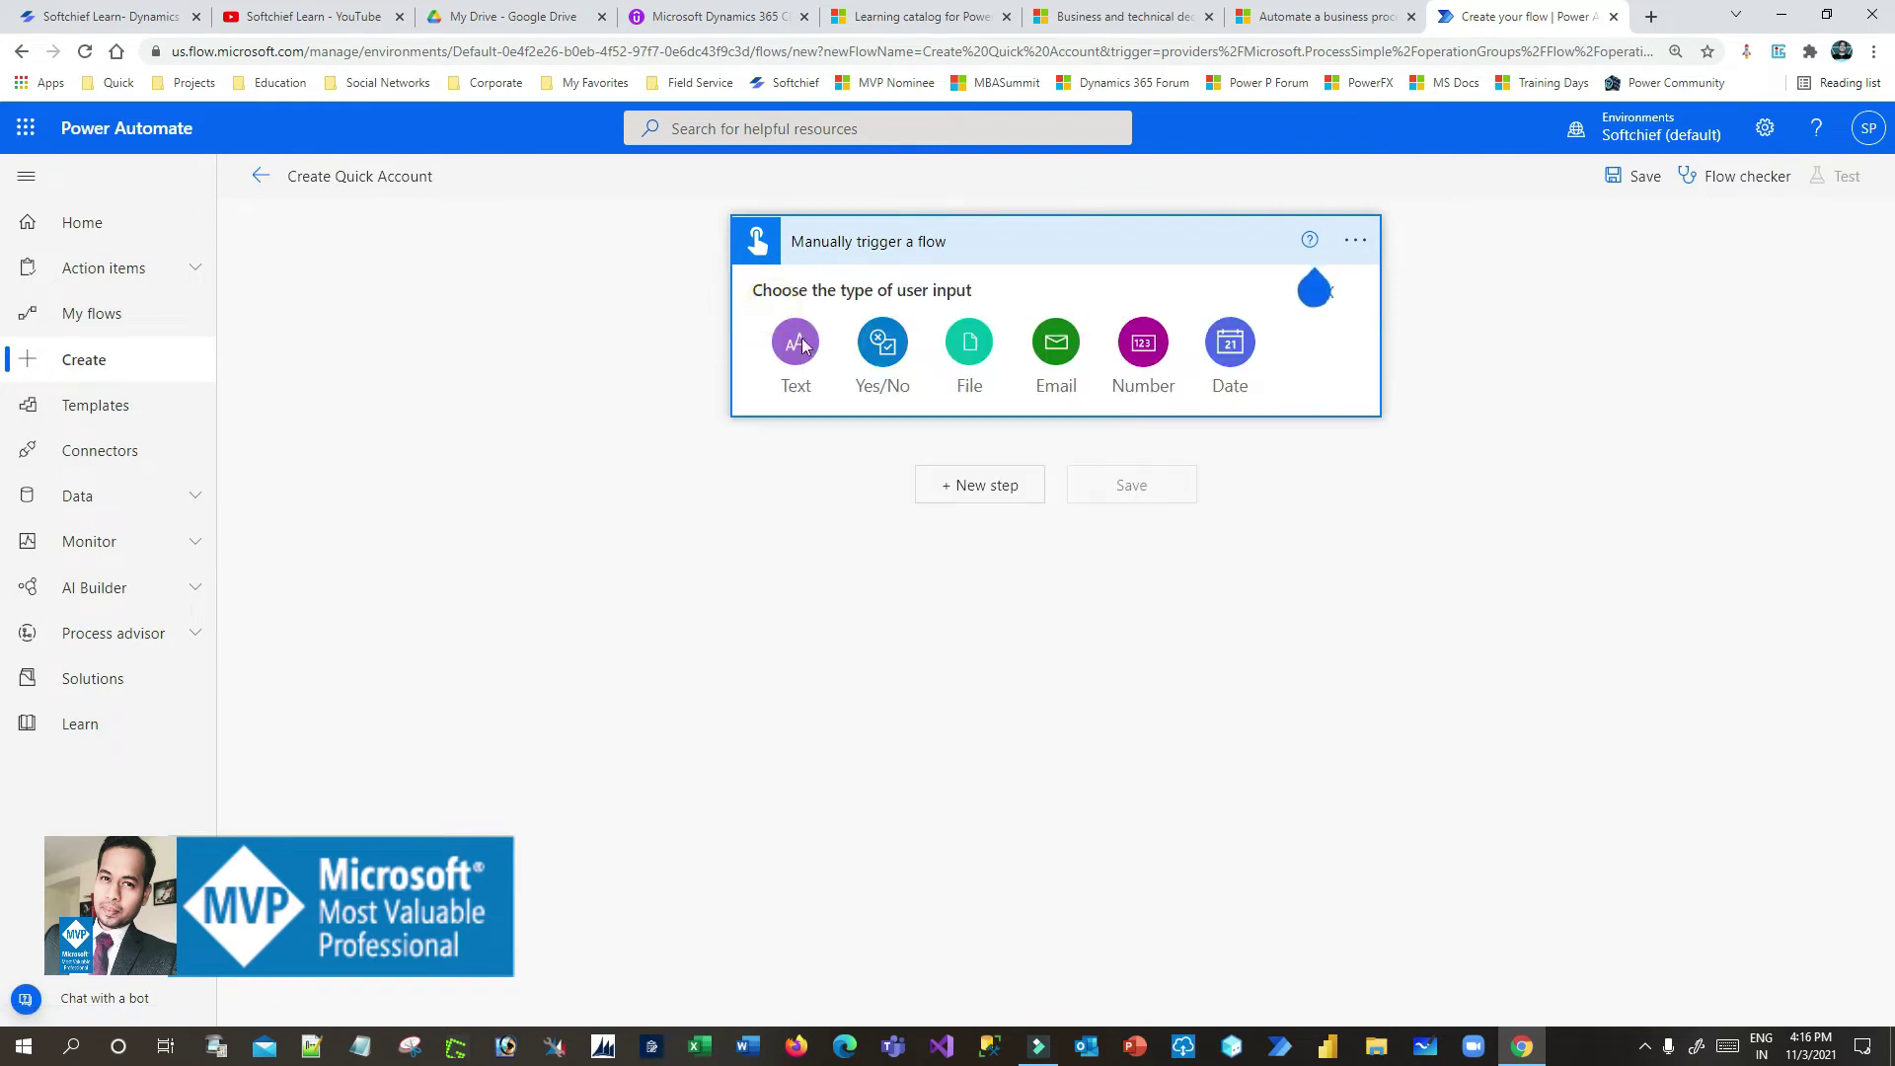
left_click(796, 339)
left_click(863, 296)
double_click(863, 295)
type("Account Name")
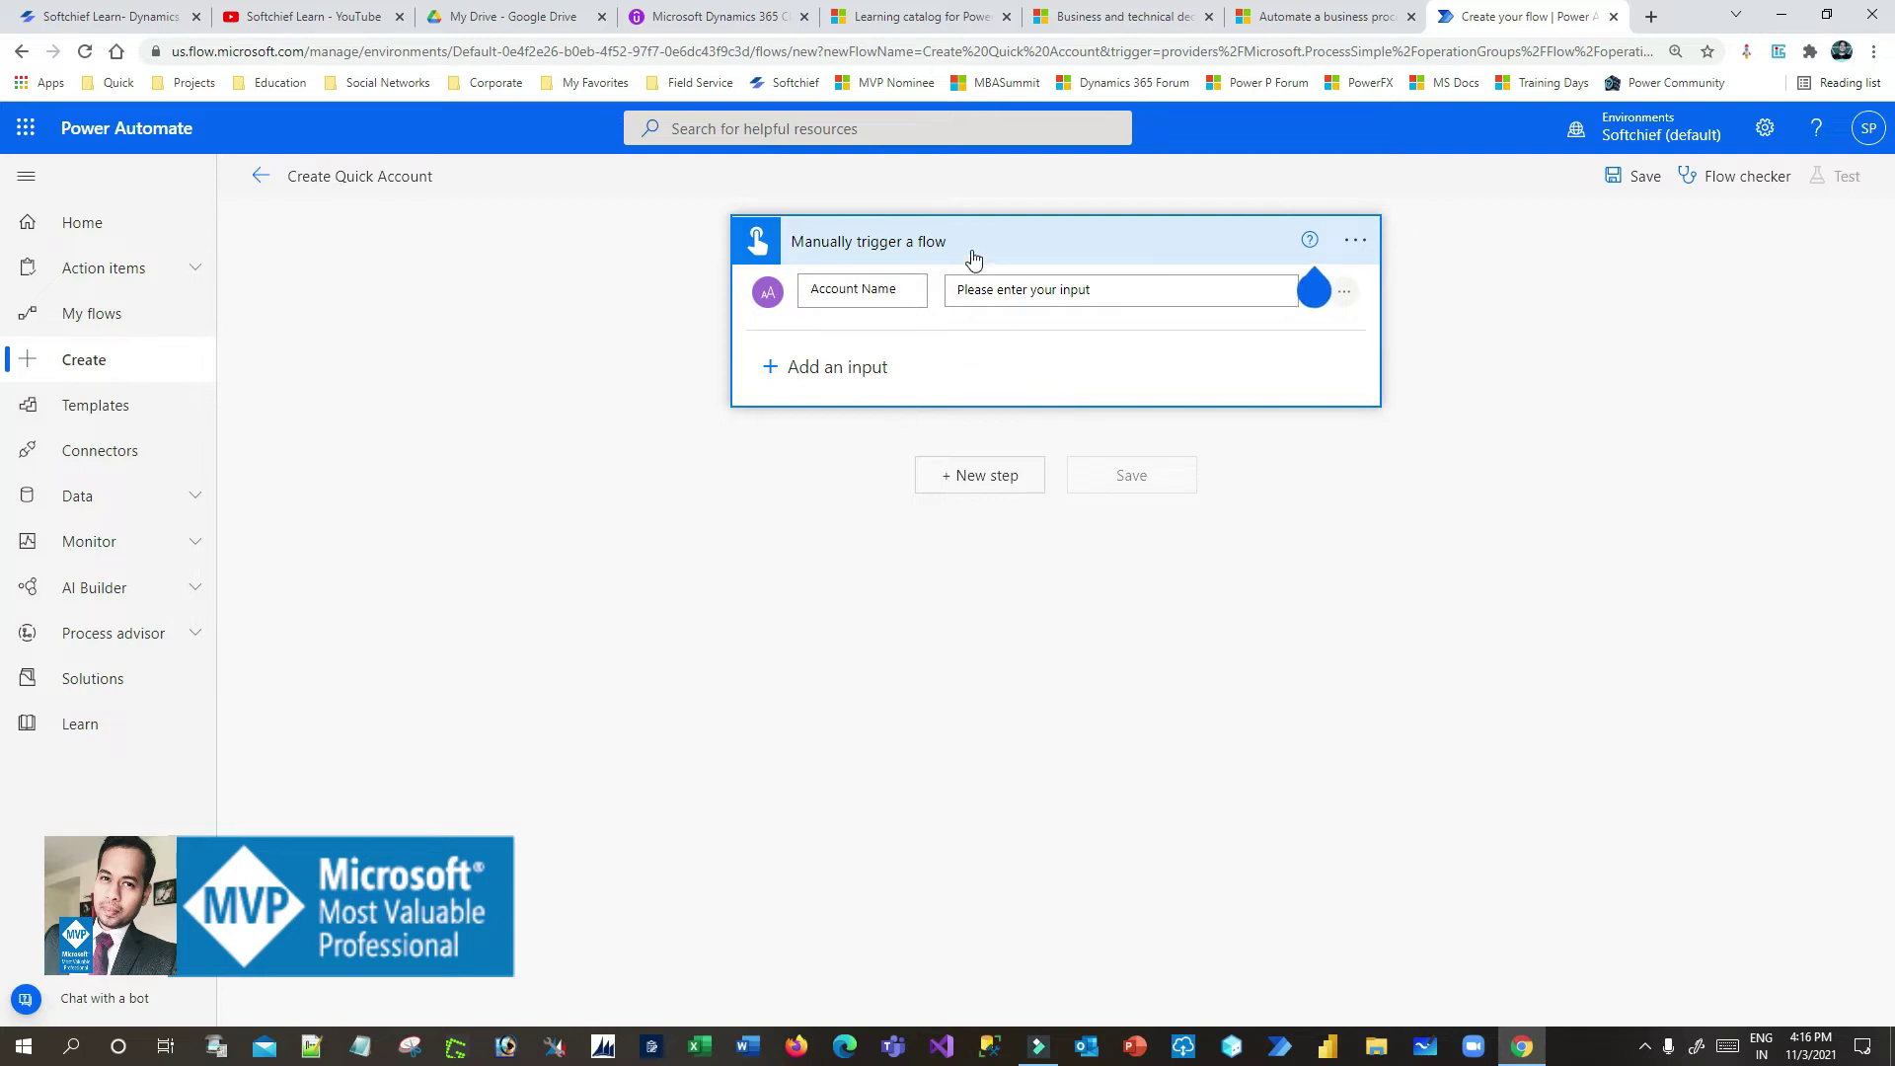
left_click(973, 259)
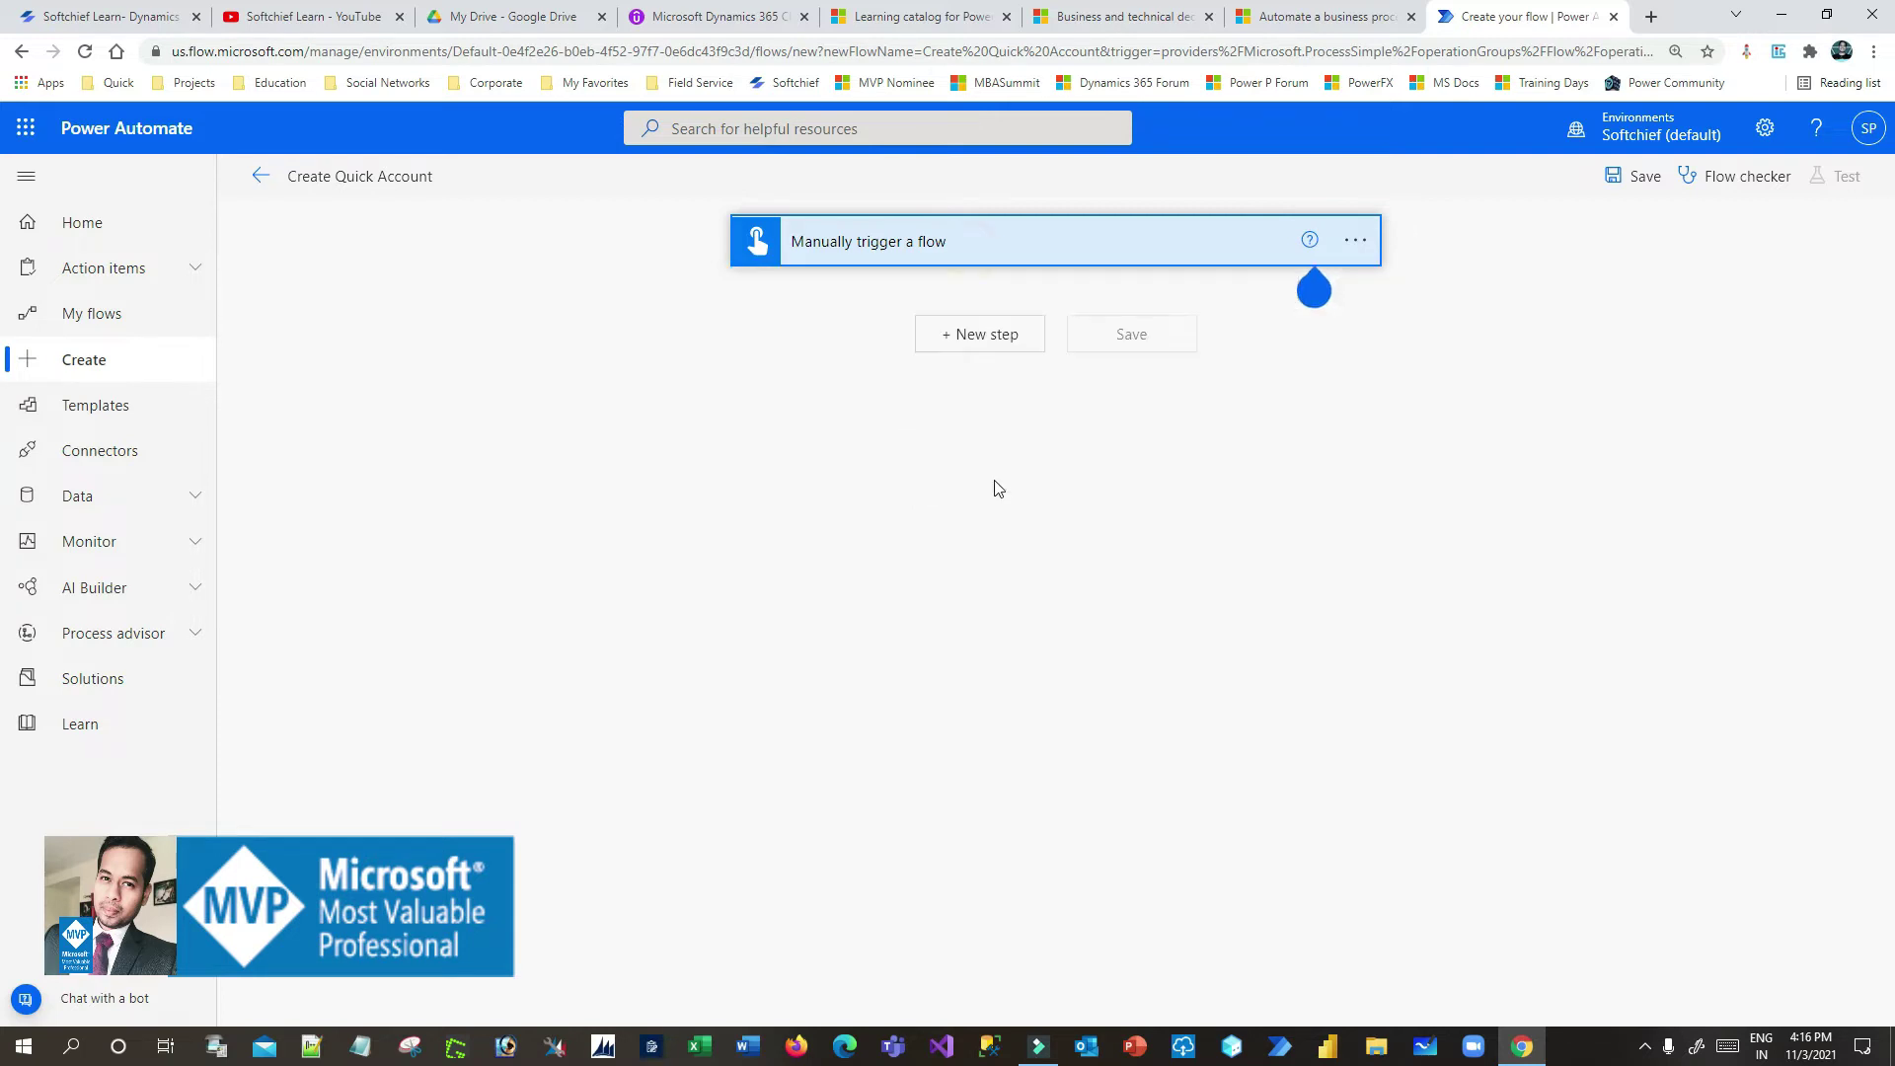
Add a new step using the Microsoft Dataverse 'Add a new row' action
left_click(997, 339)
type("dataverse")
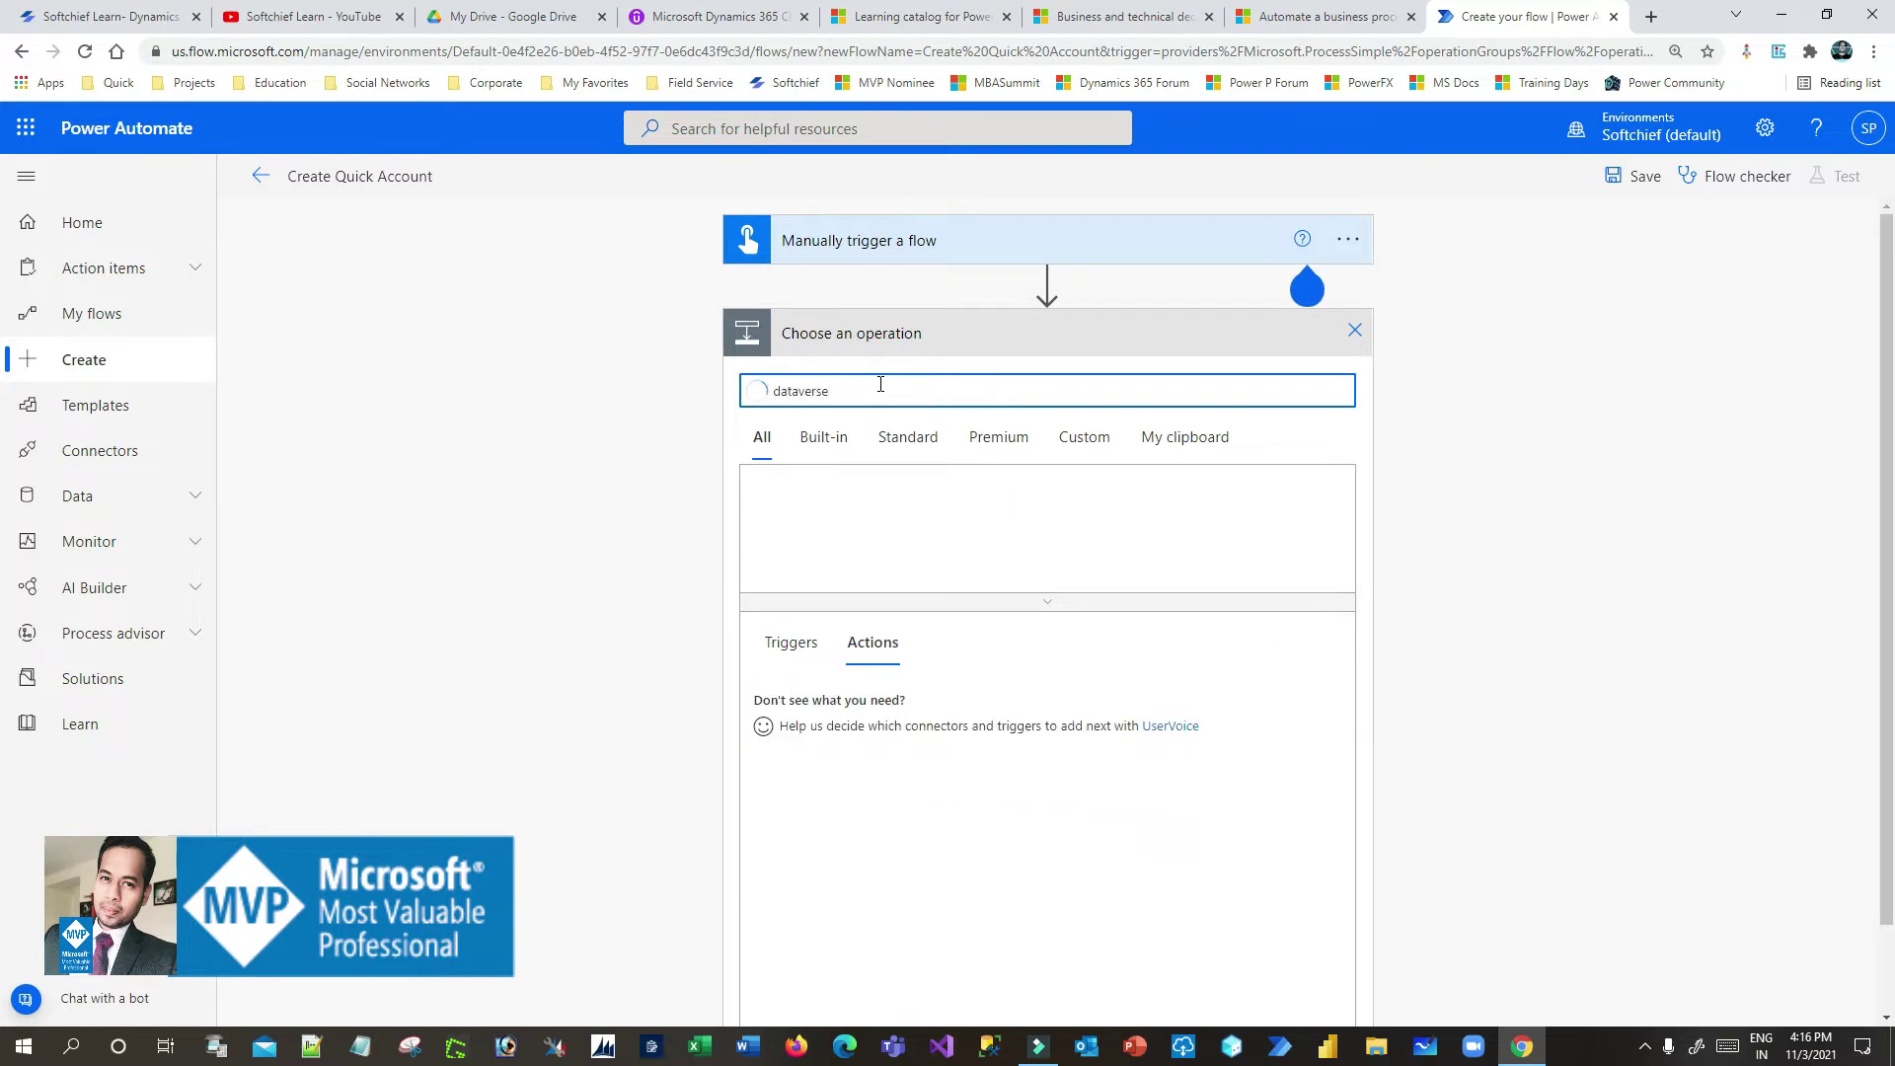
left_click(805, 511)
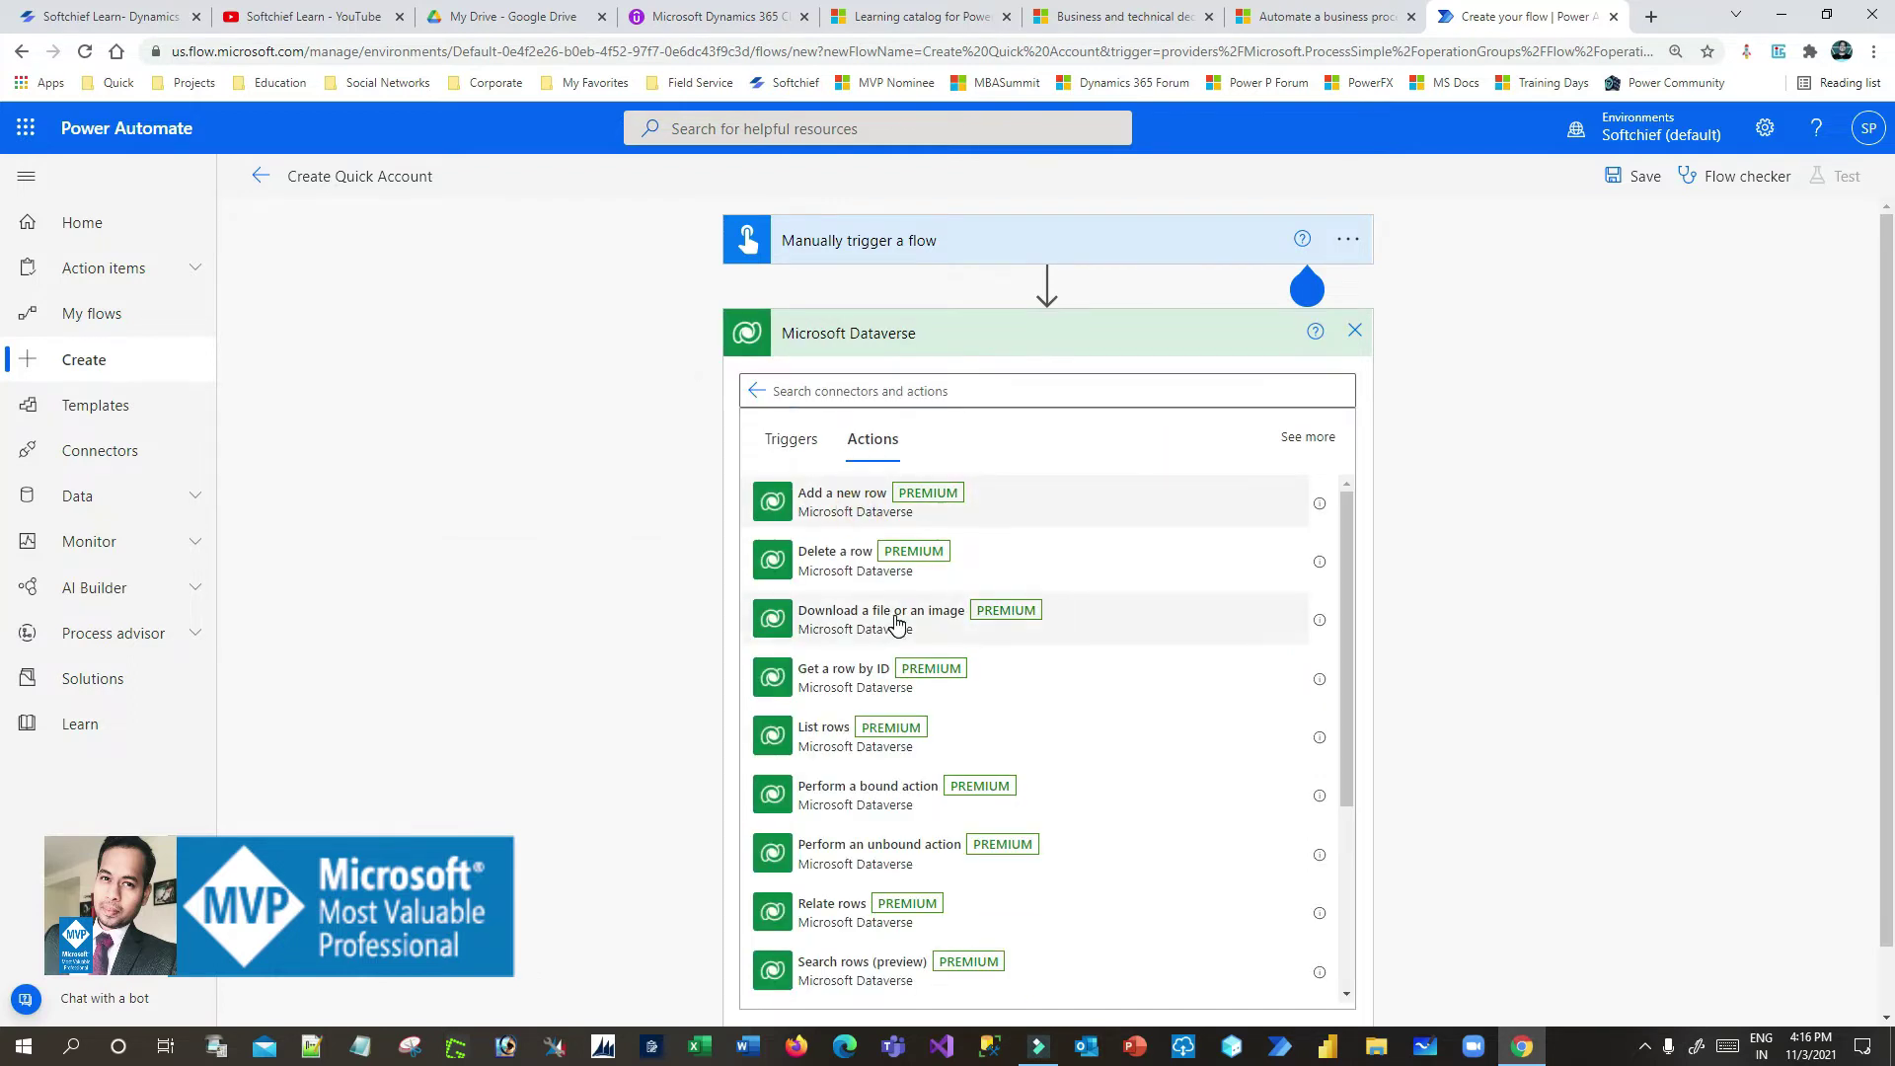
left_click(897, 622)
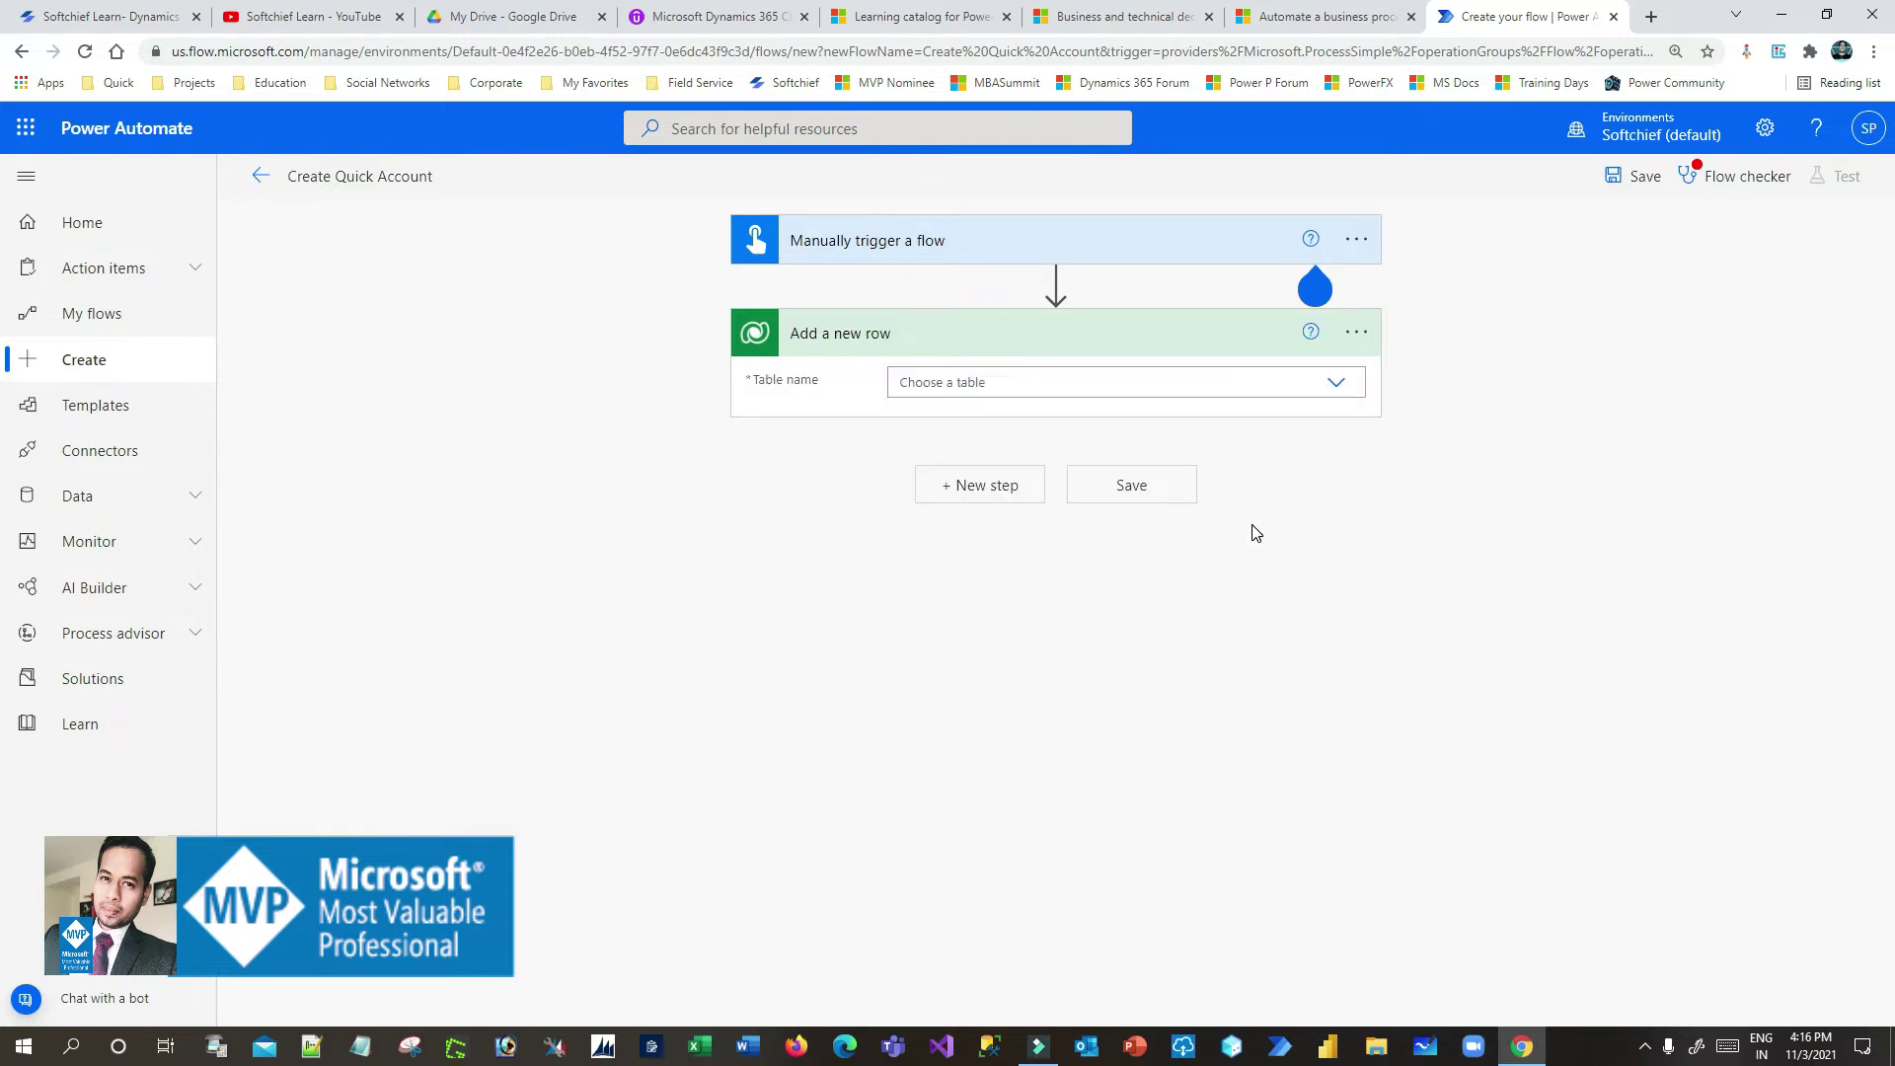
Target the Accounts table, fill Account Name from the trigger's Account Name input, and save
left_click(1331, 387)
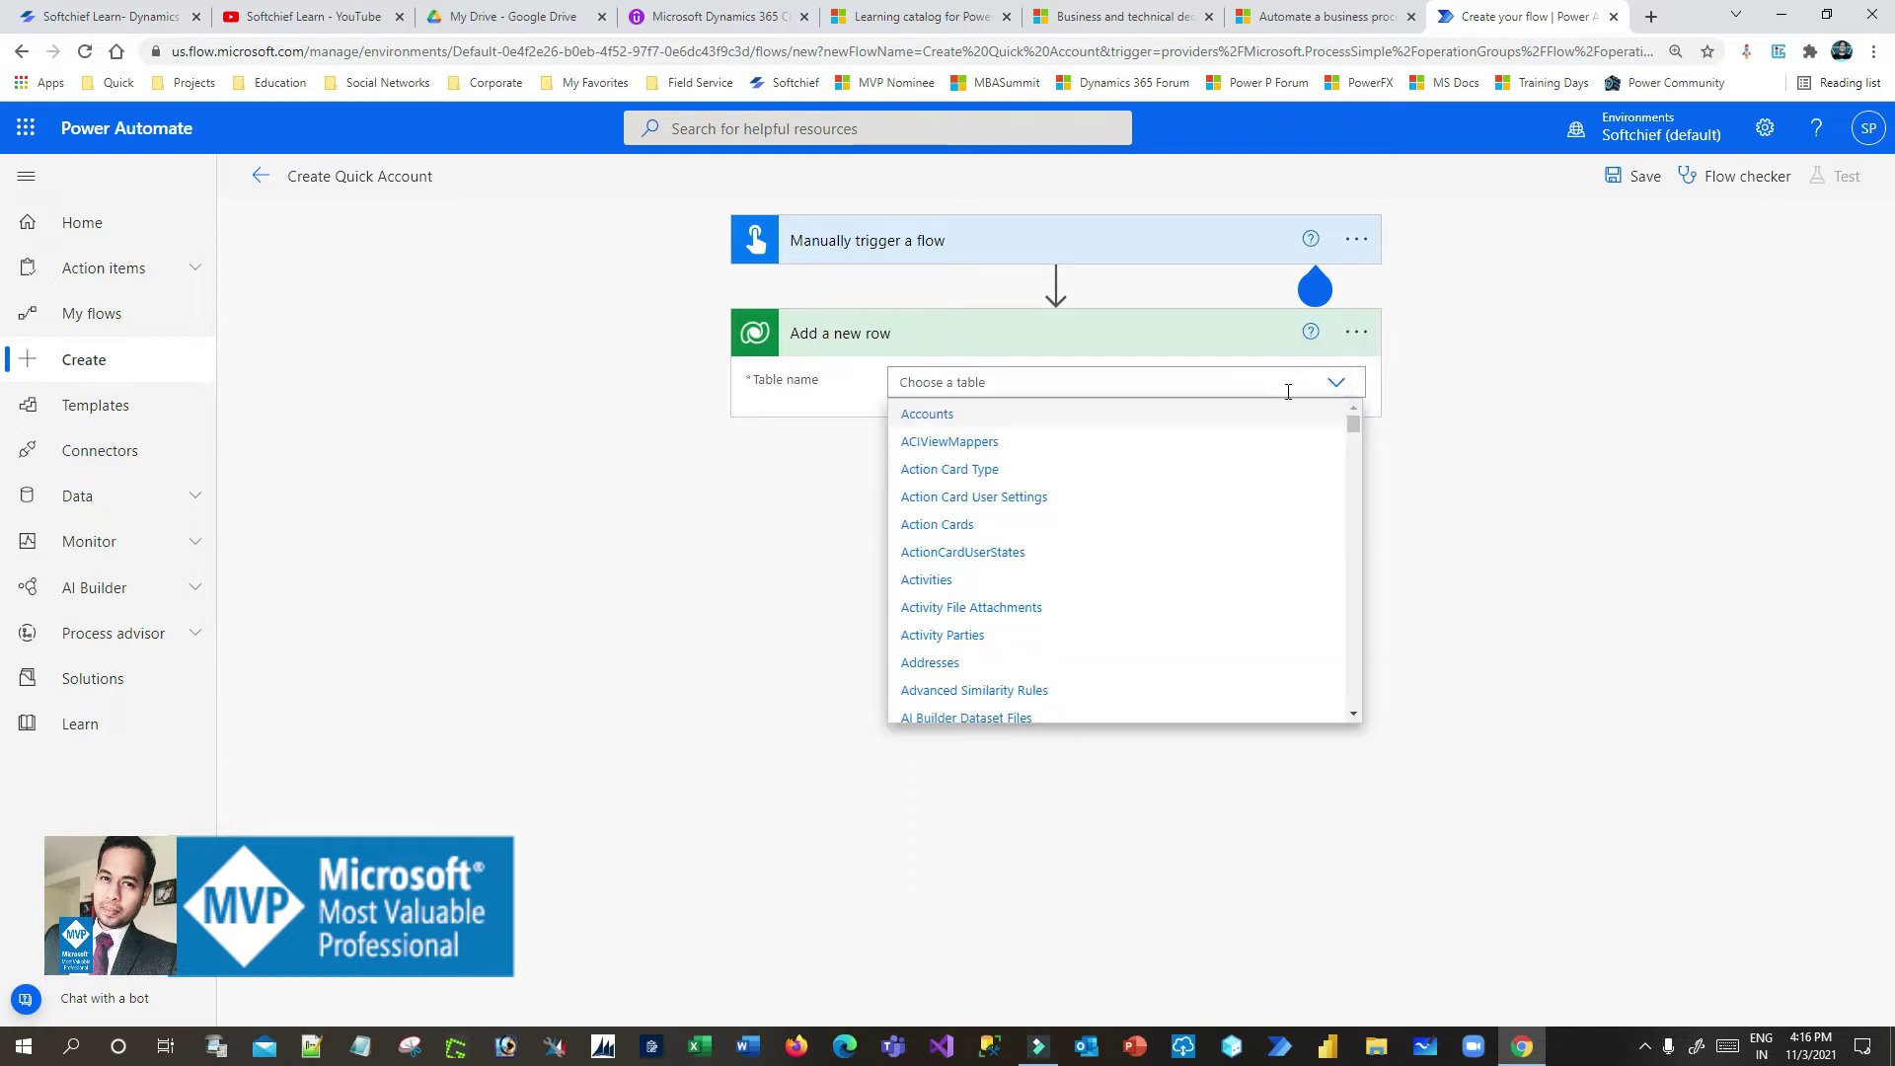
left_click(966, 411)
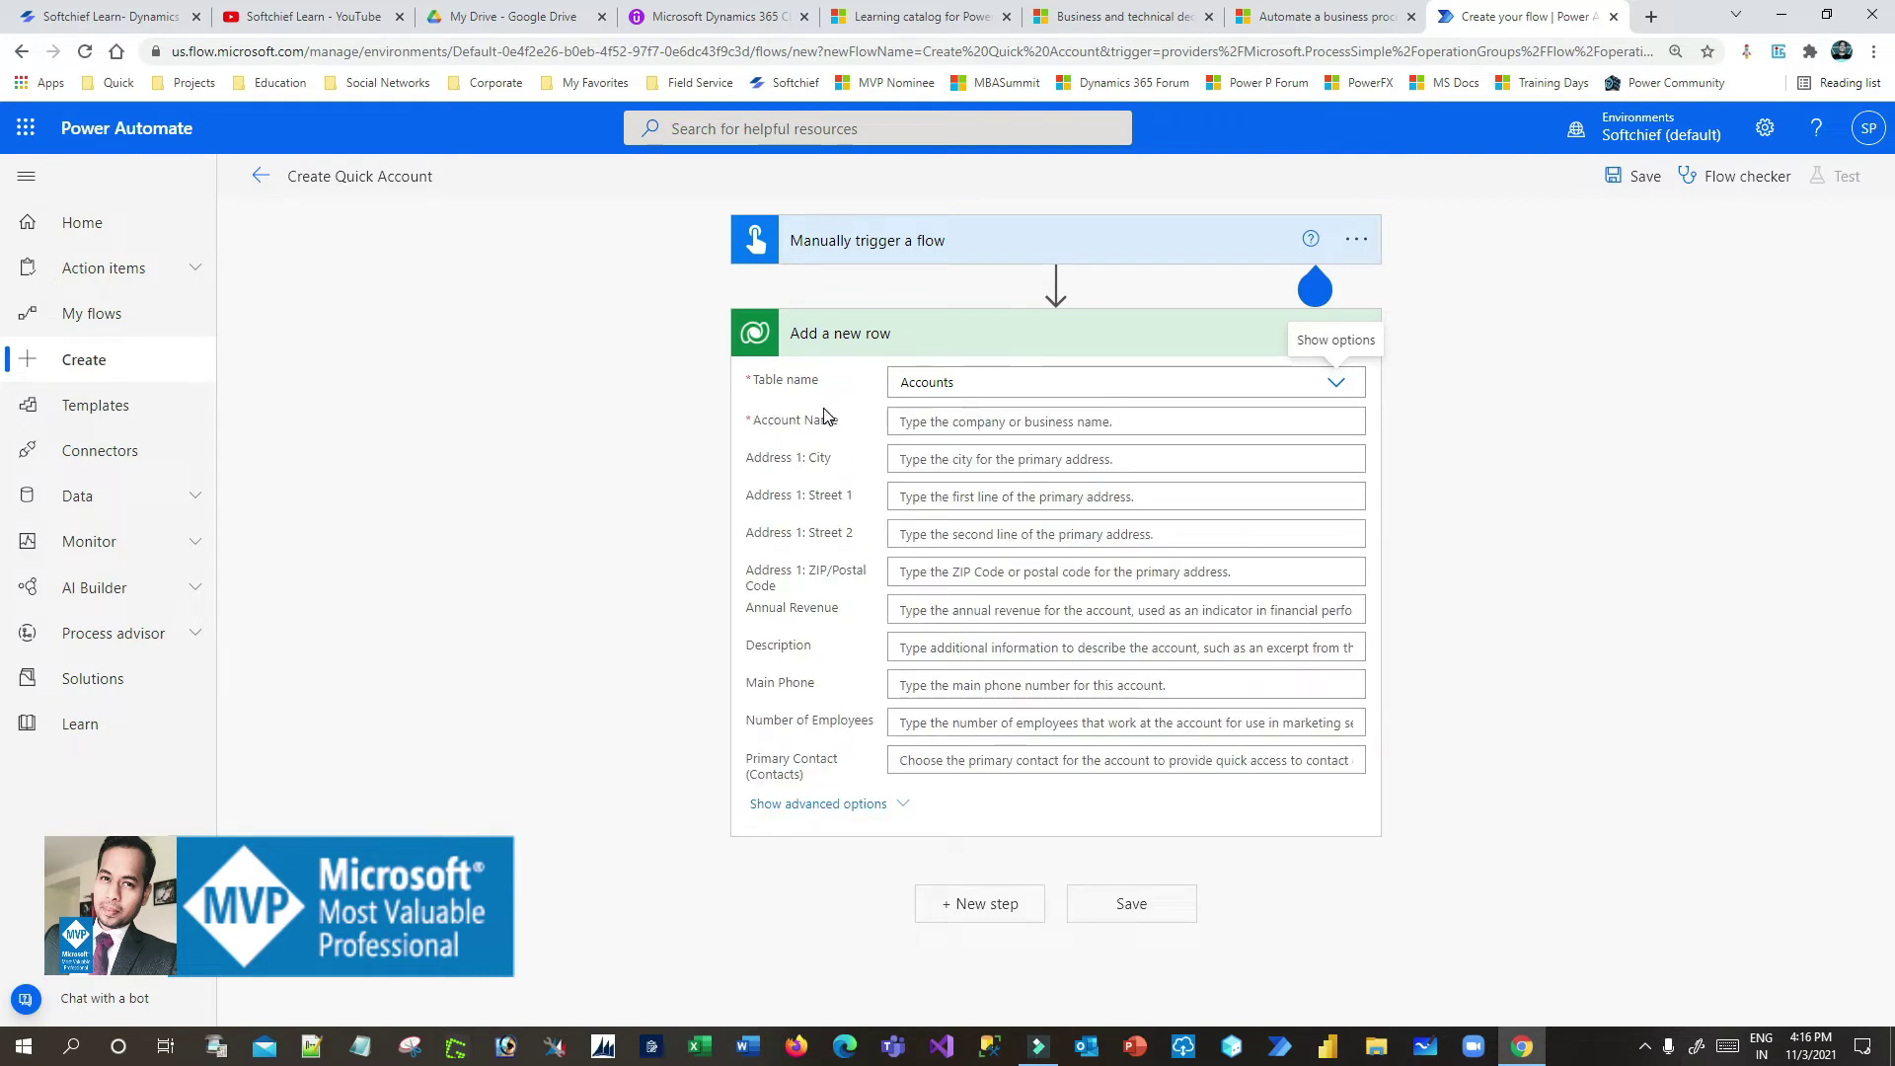
left_click(900, 425)
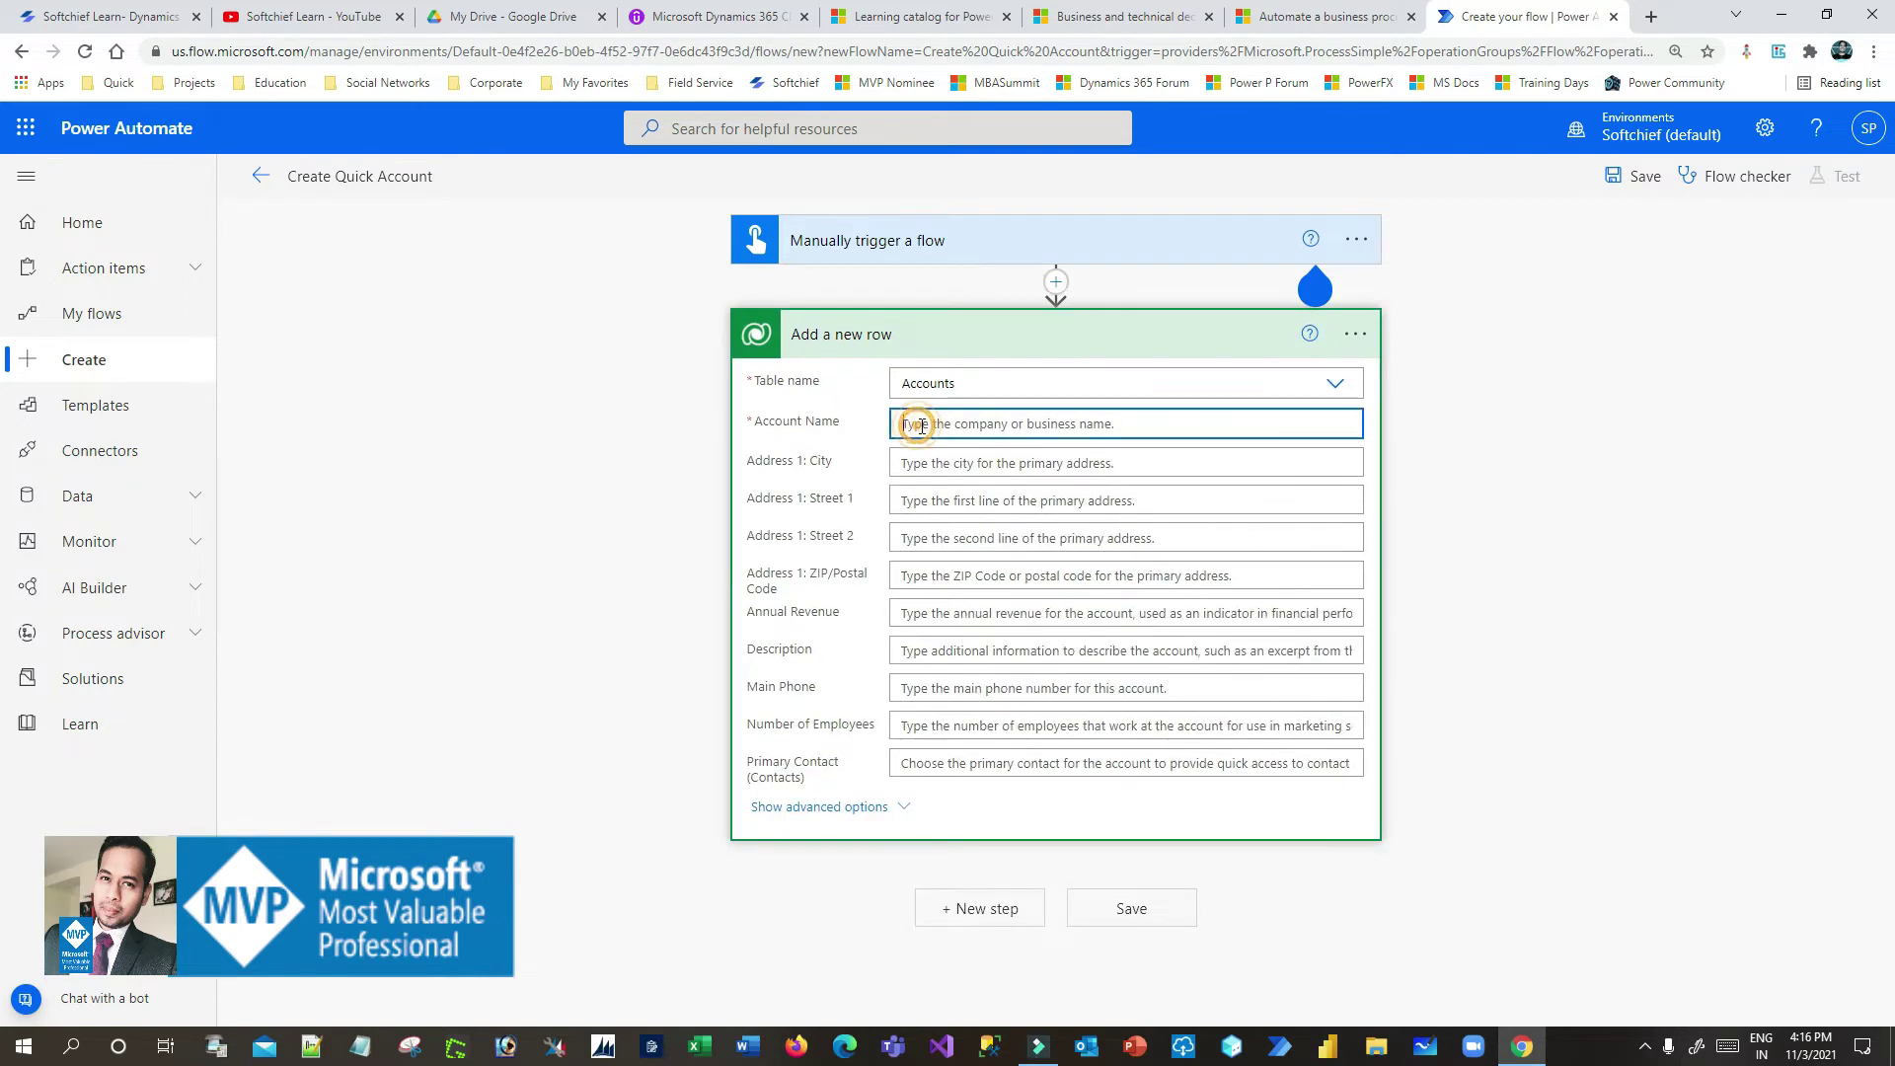
scroll(1537, 807, "down", 2)
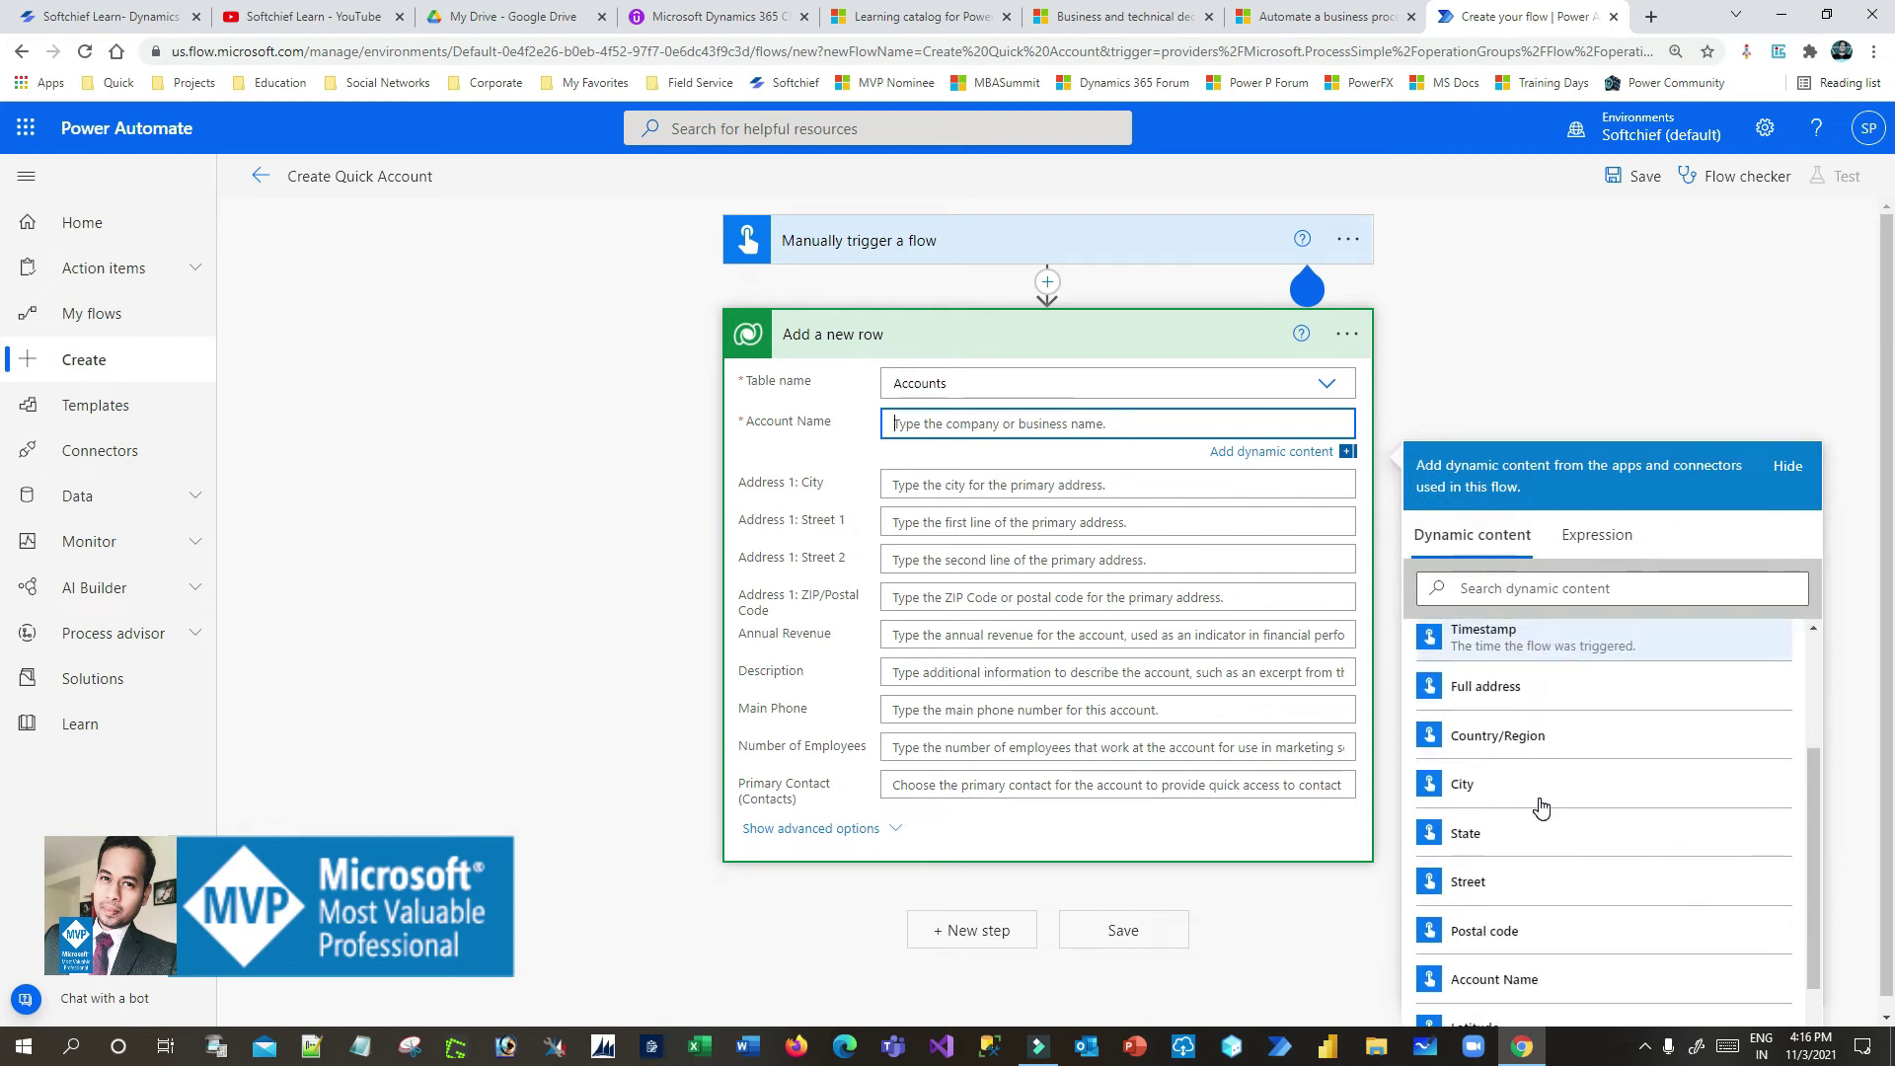
scroll(1541, 808, "up", 2)
scroll(1540, 806, "down", 3)
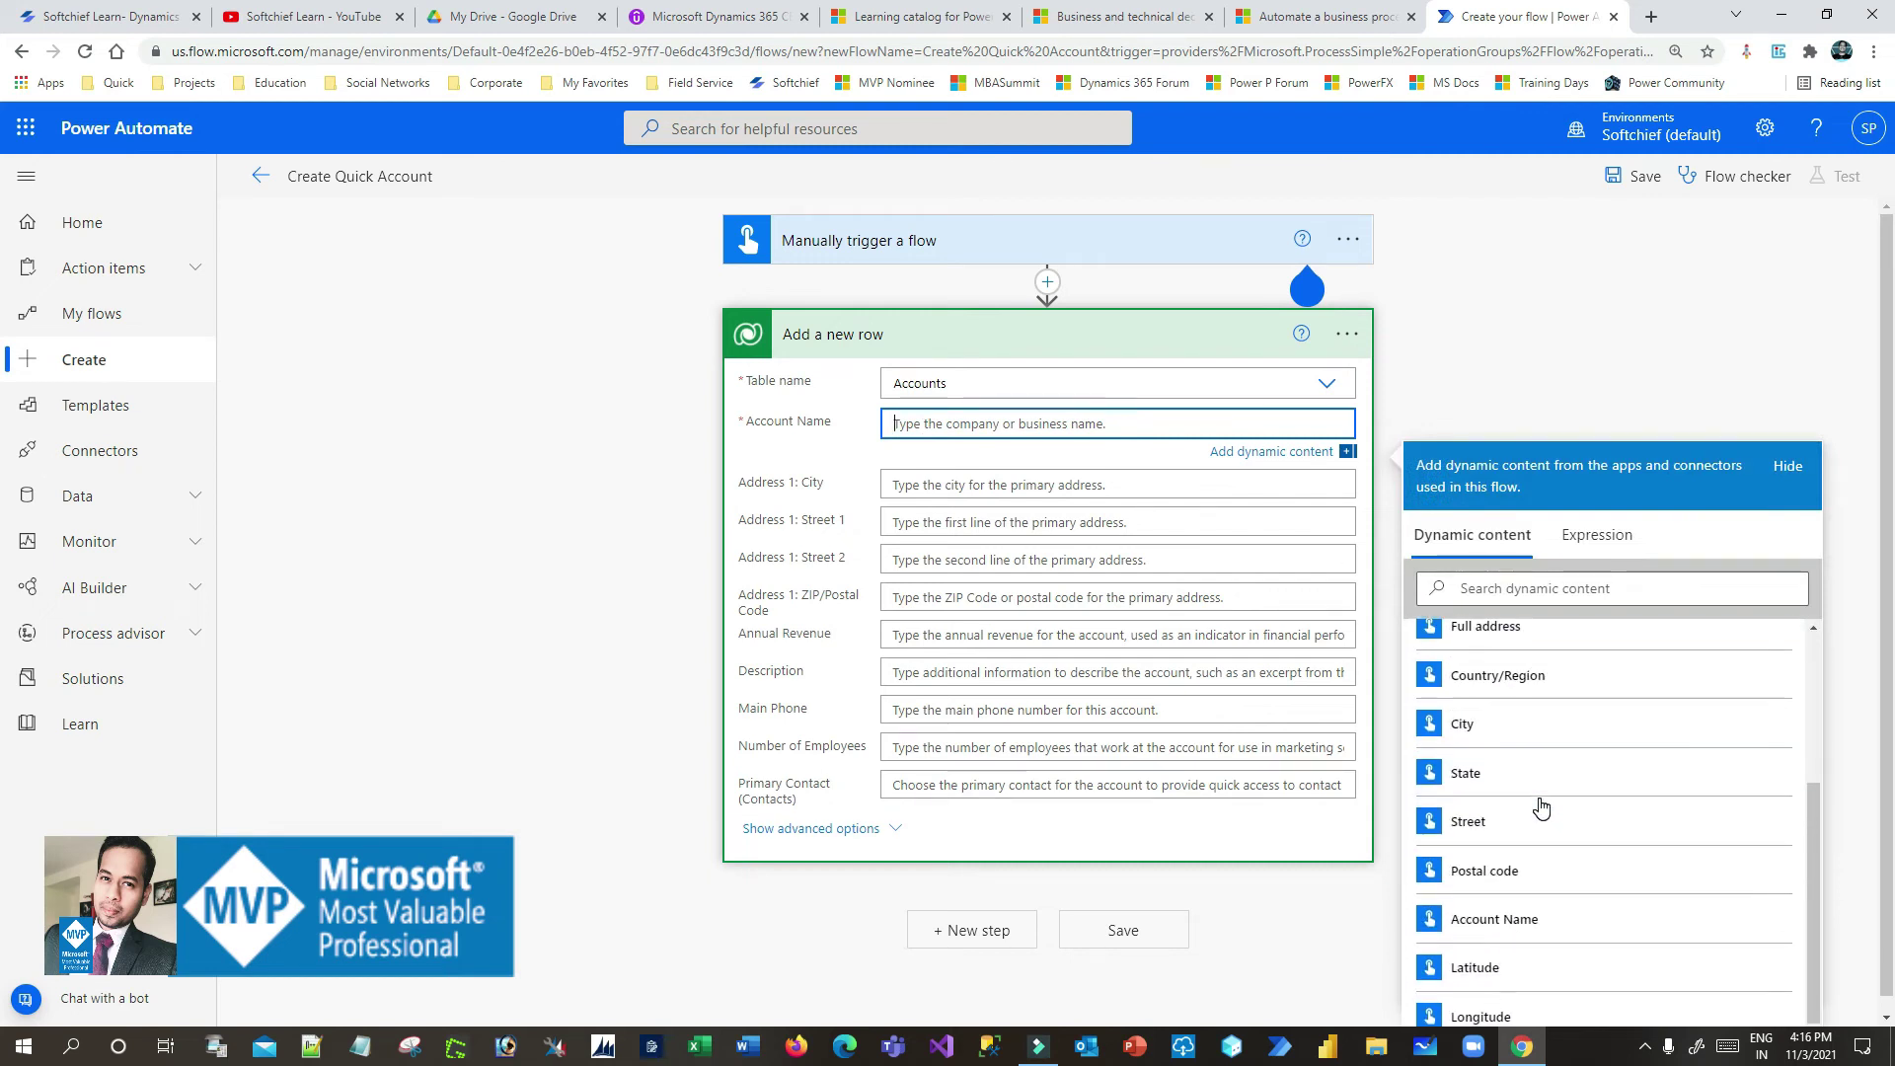
left_click(1530, 932)
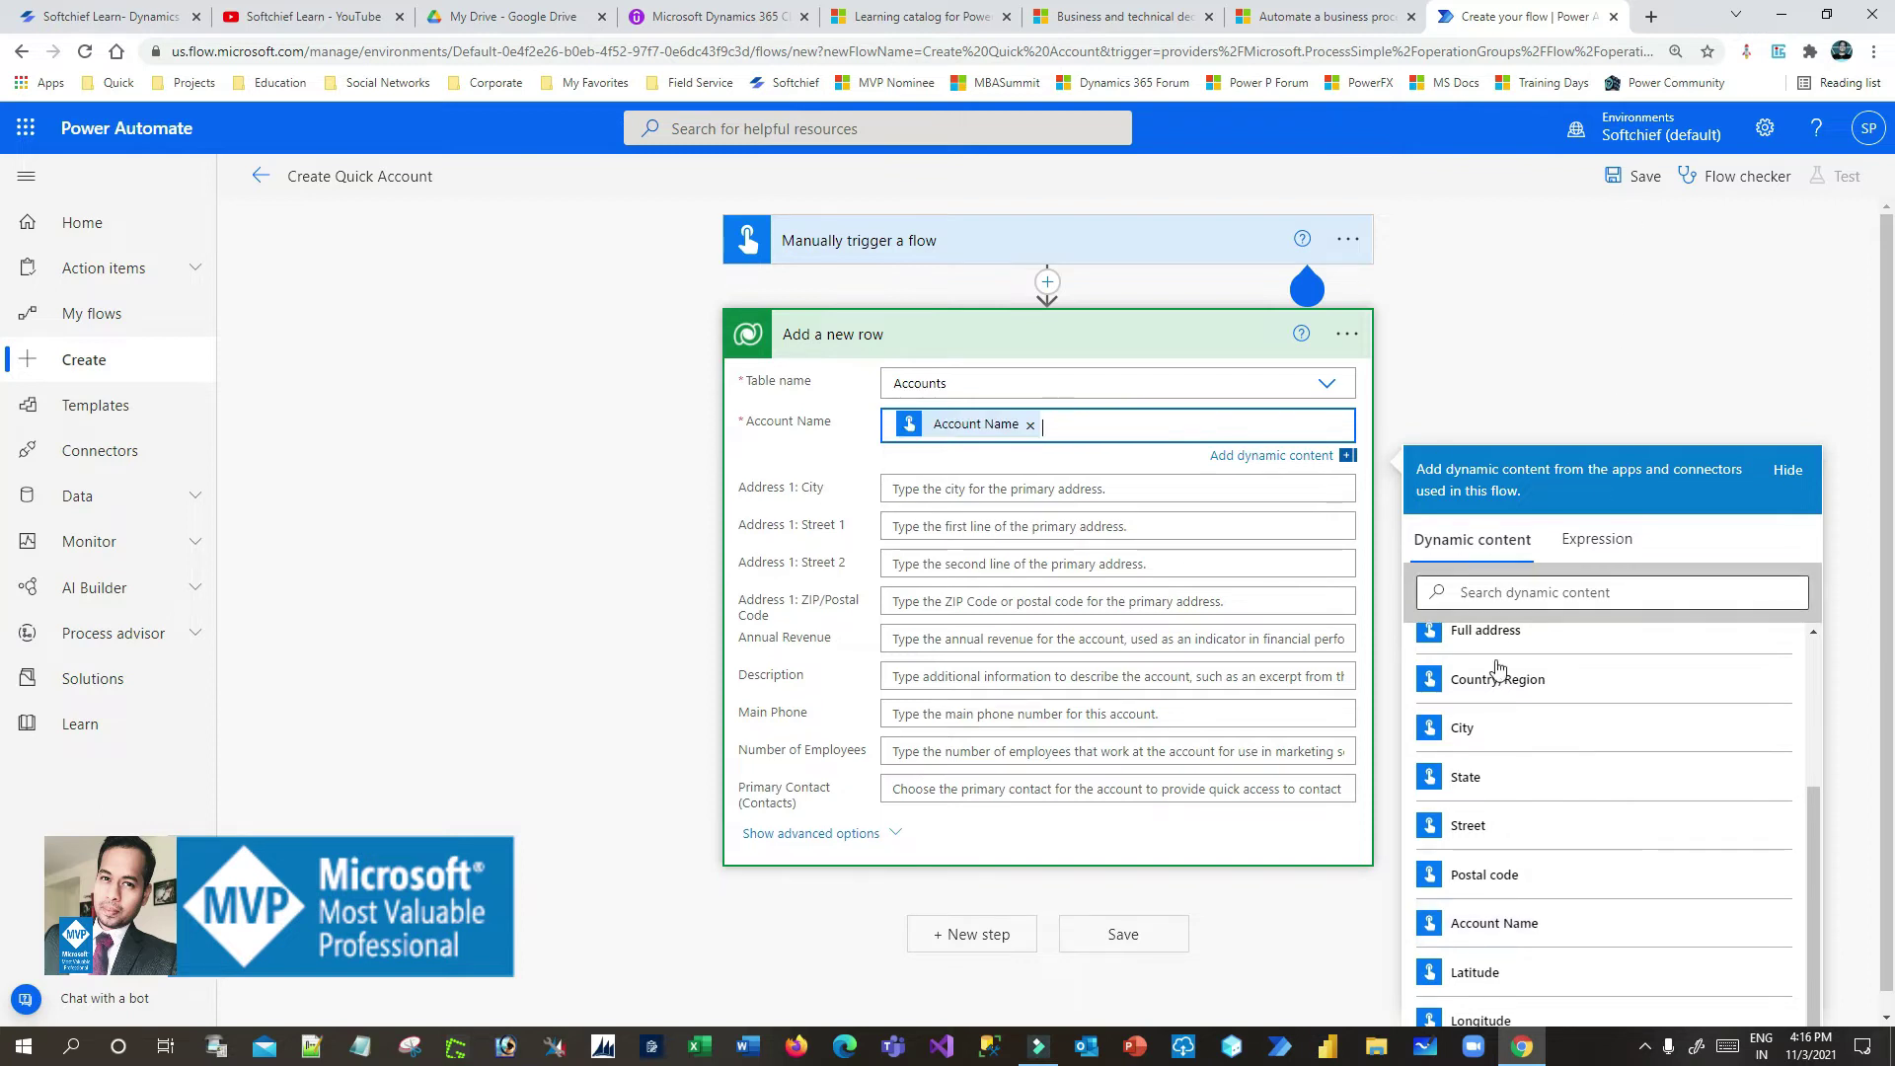
left_click(1638, 178)
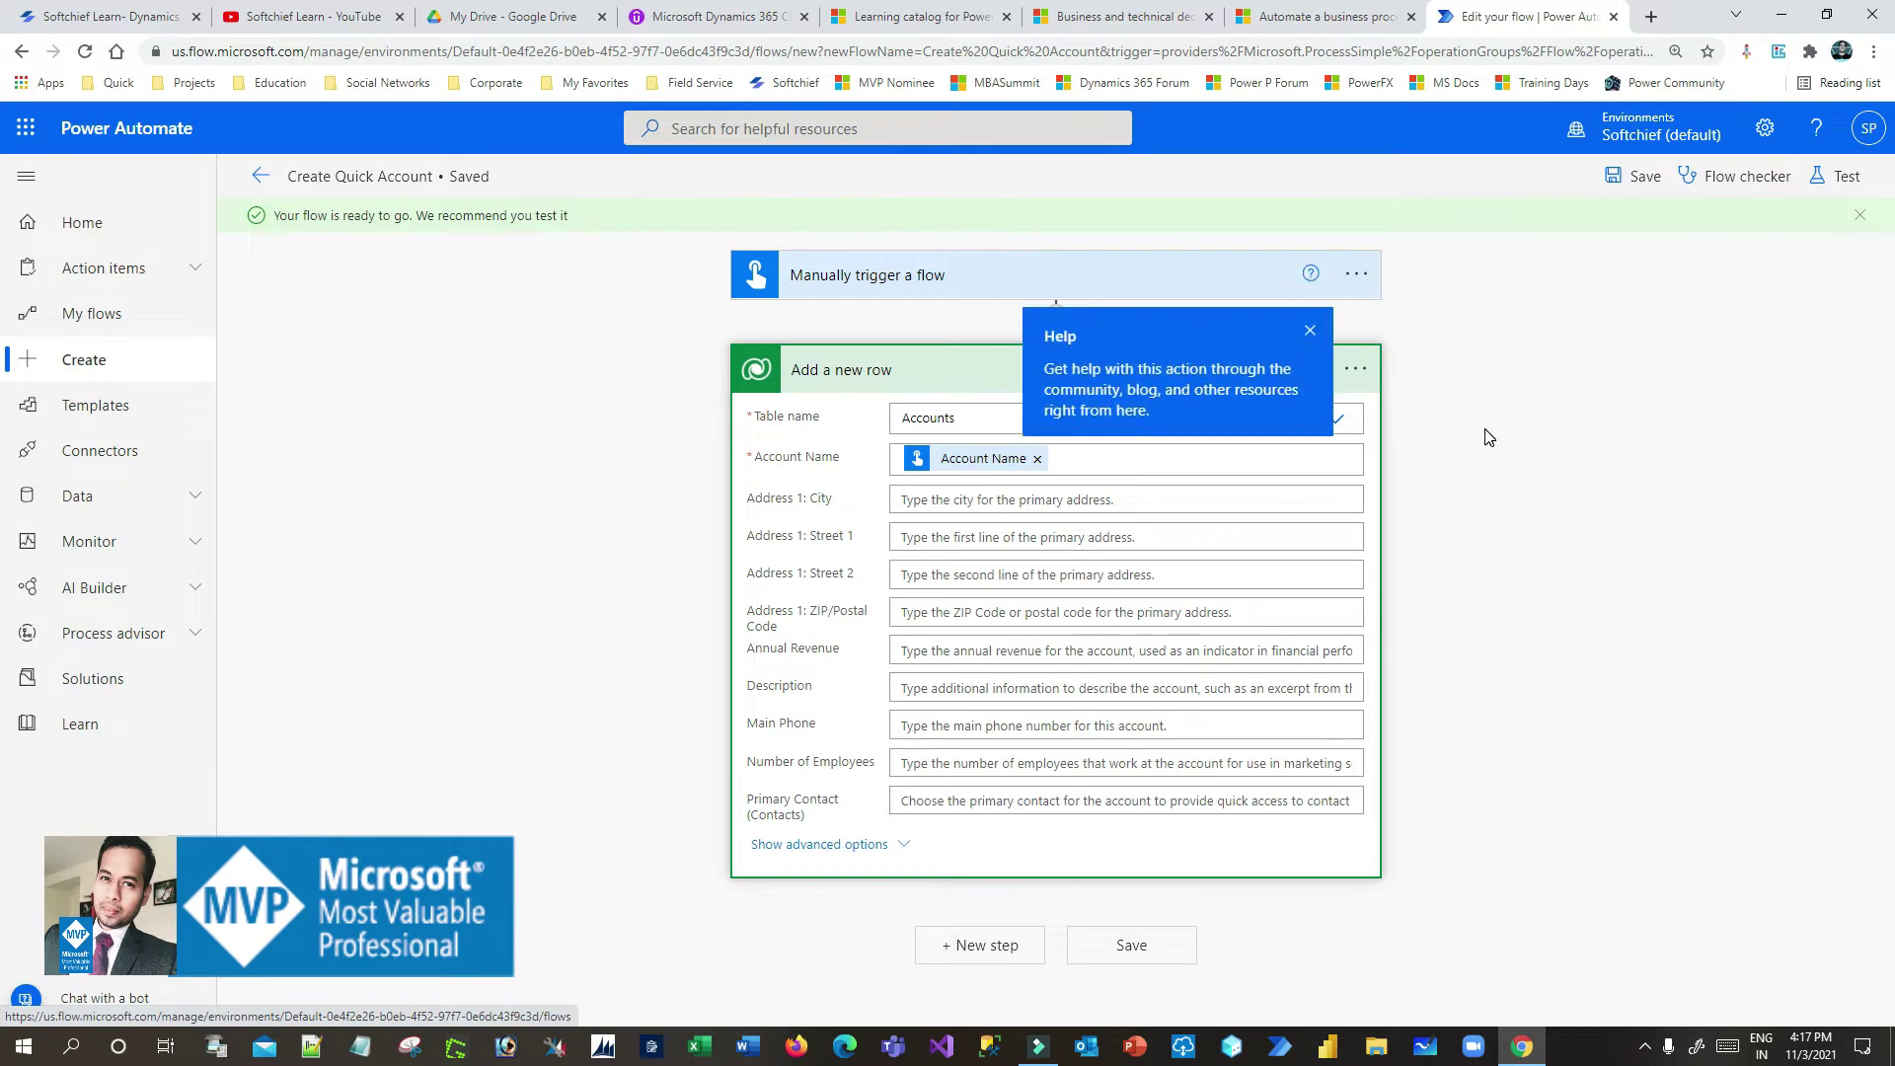
Test the flow manually, entering an account name and running it
left_click(944, 375)
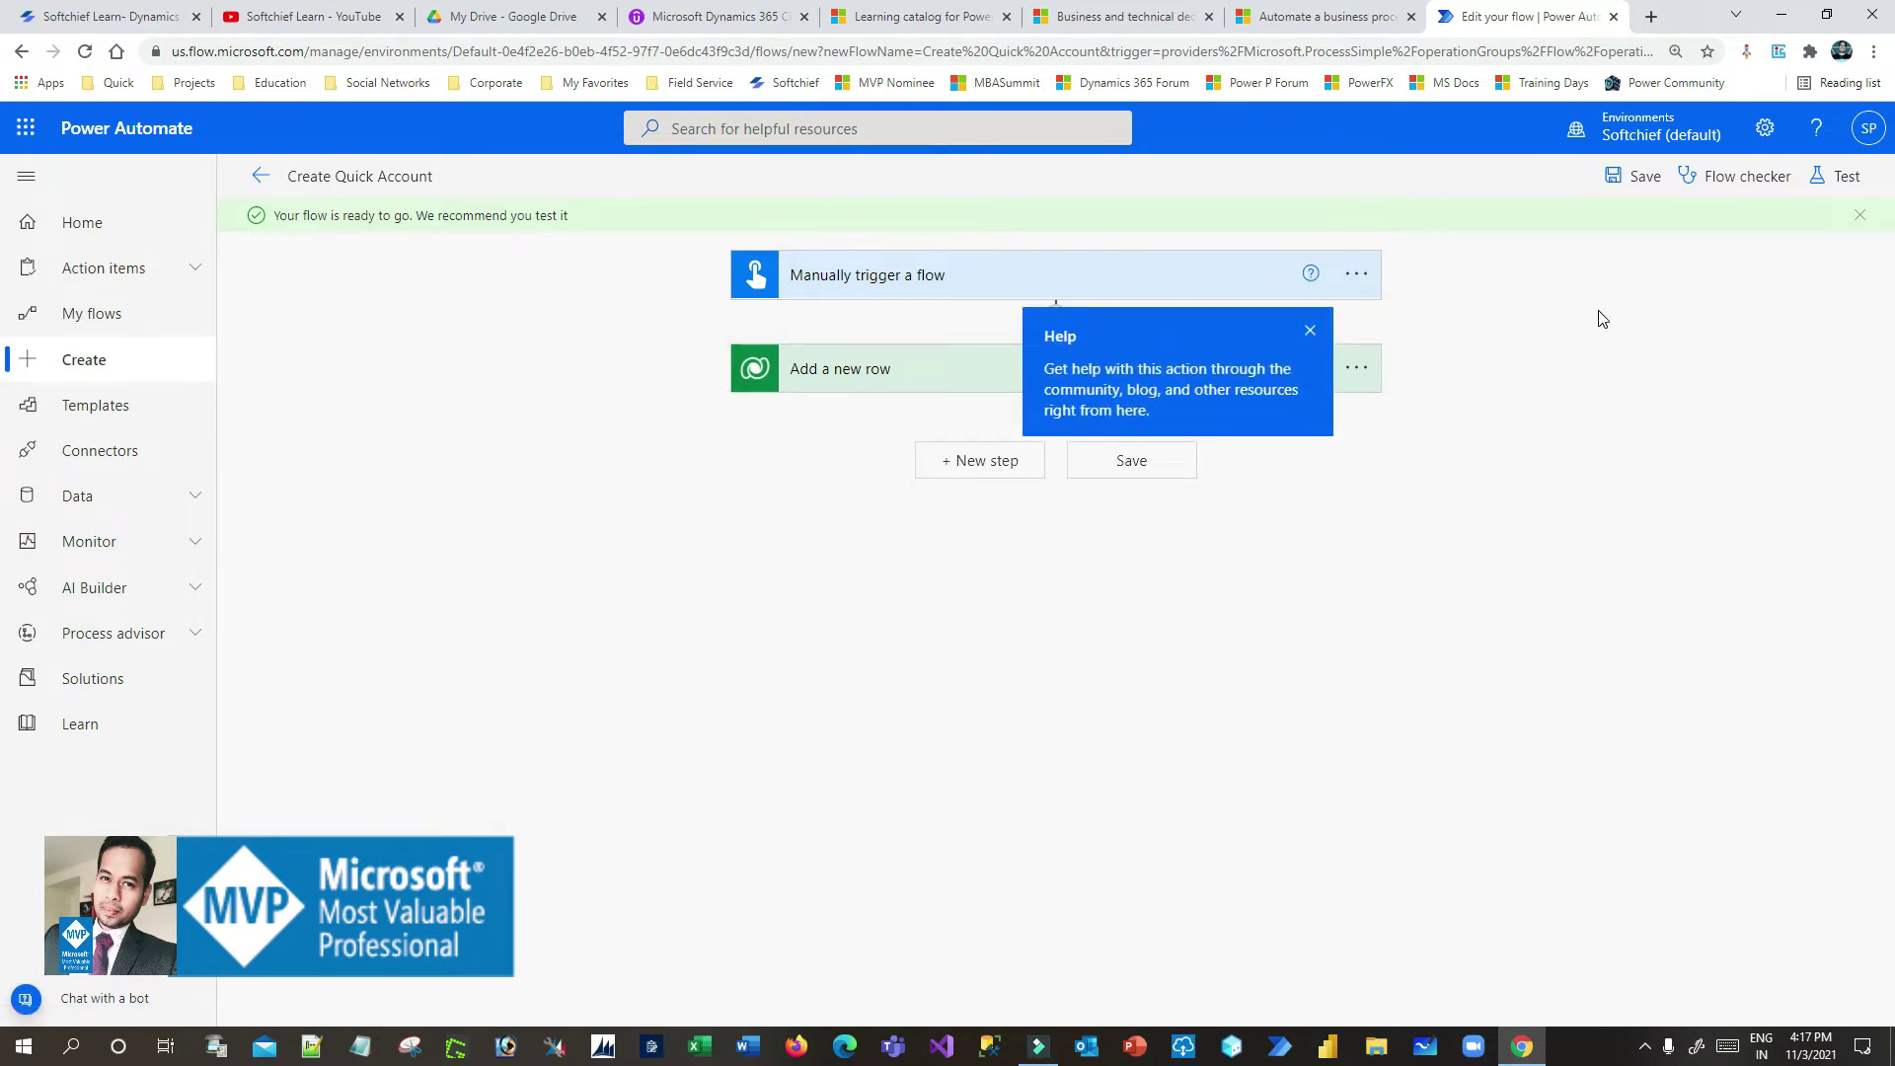
left_click(1836, 176)
left_click(1554, 229)
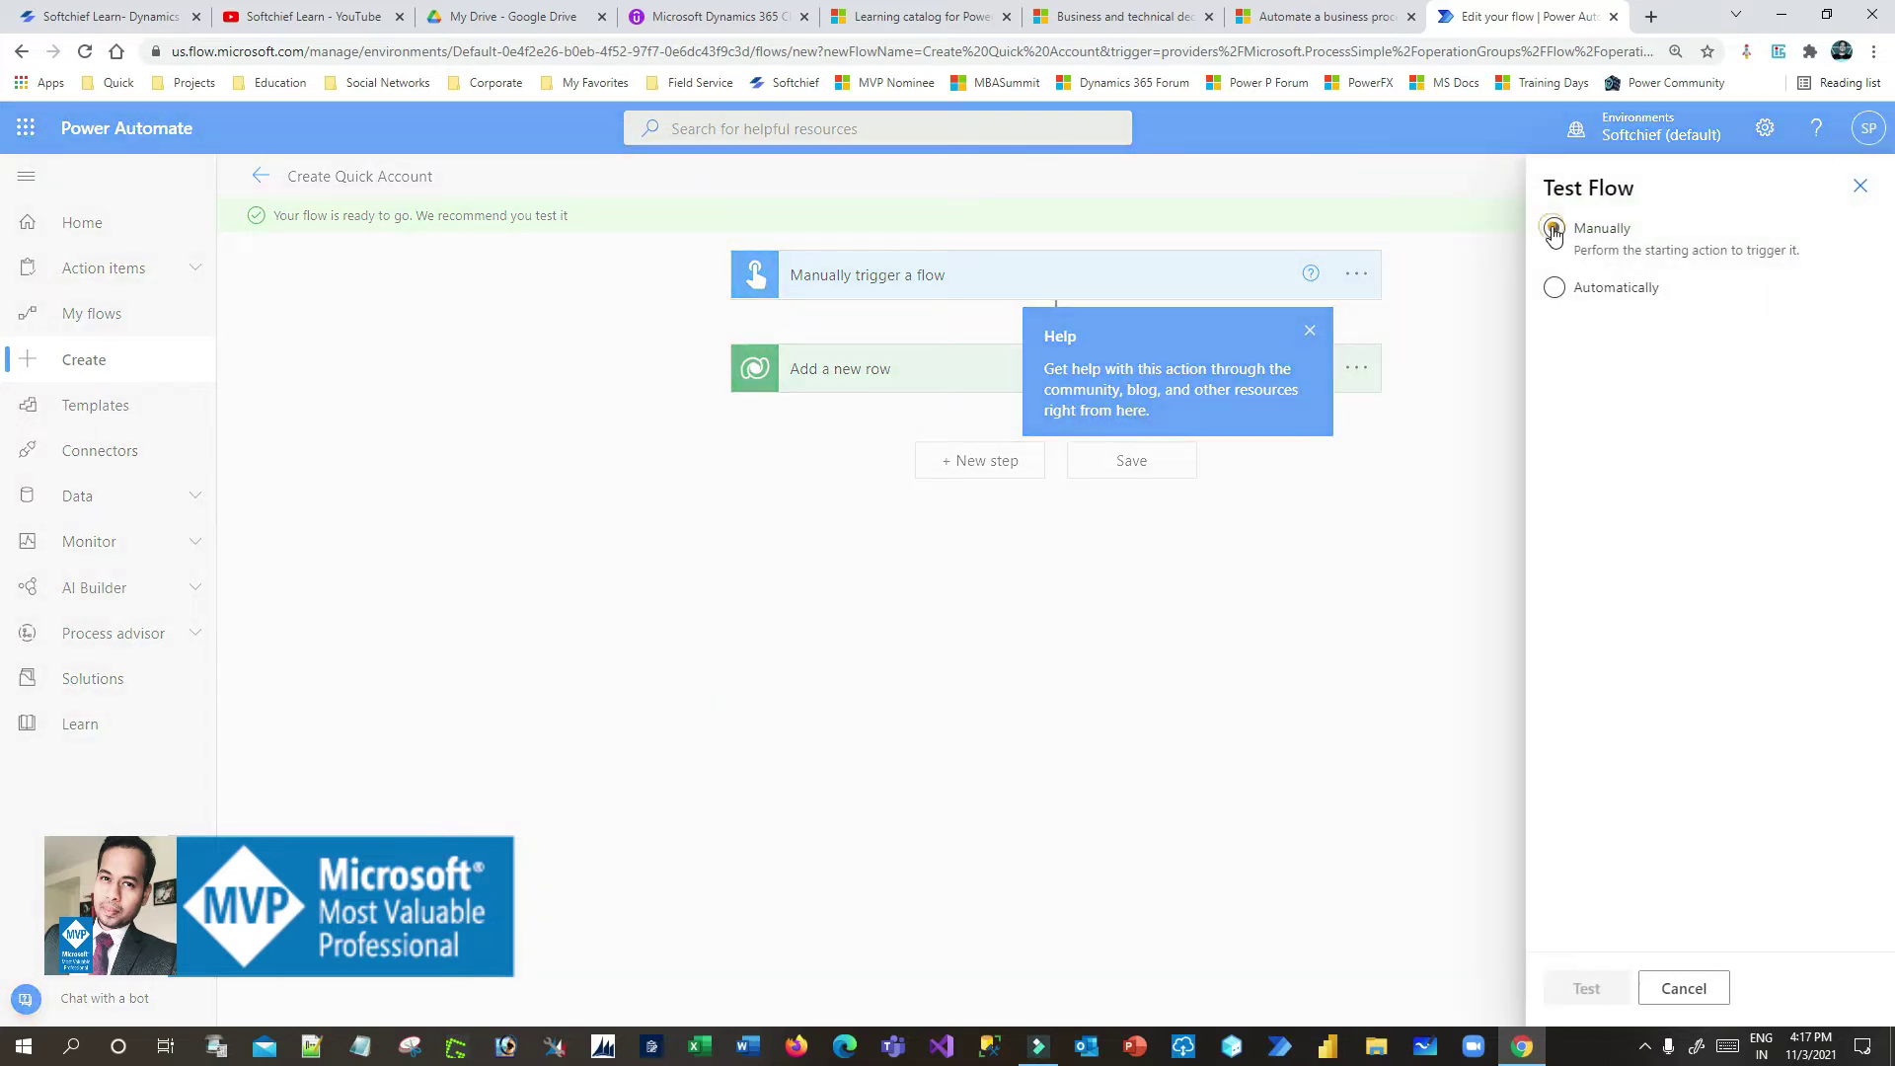
left_click(1584, 987)
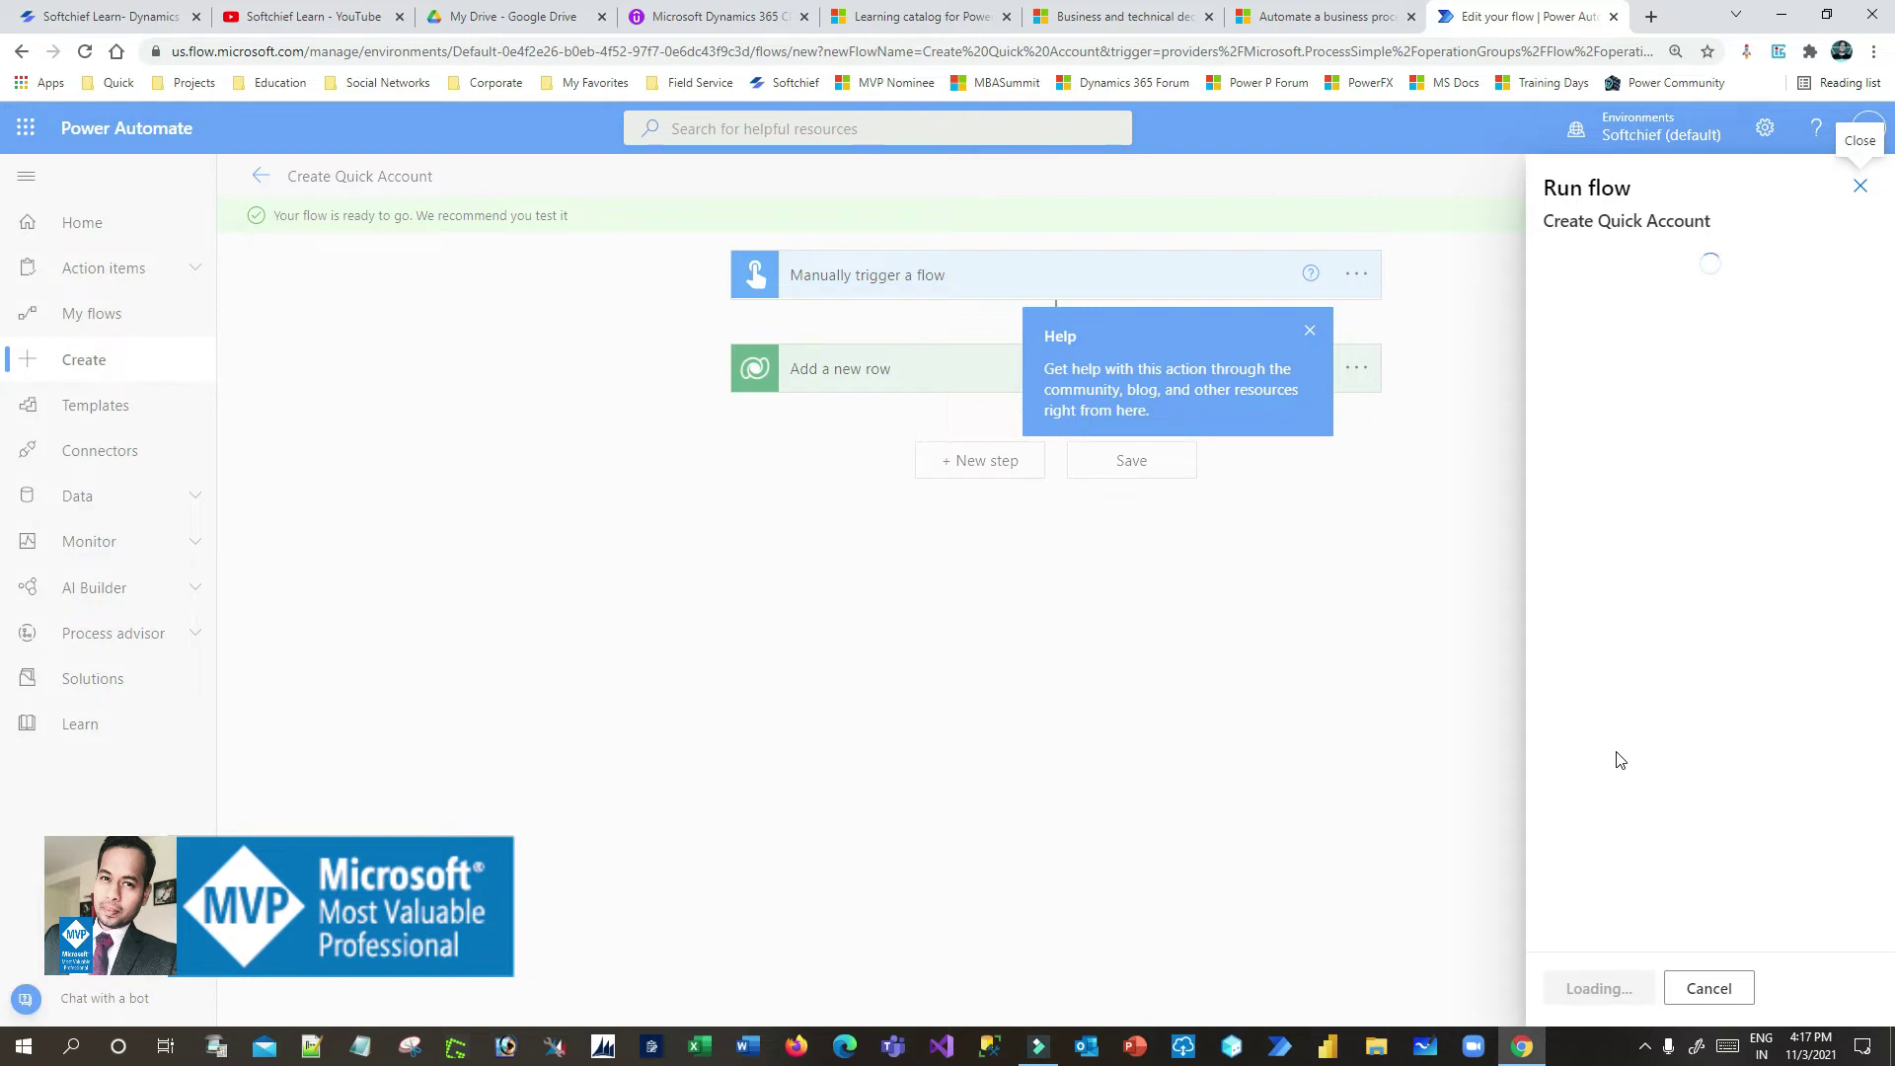
left_click(1627, 335)
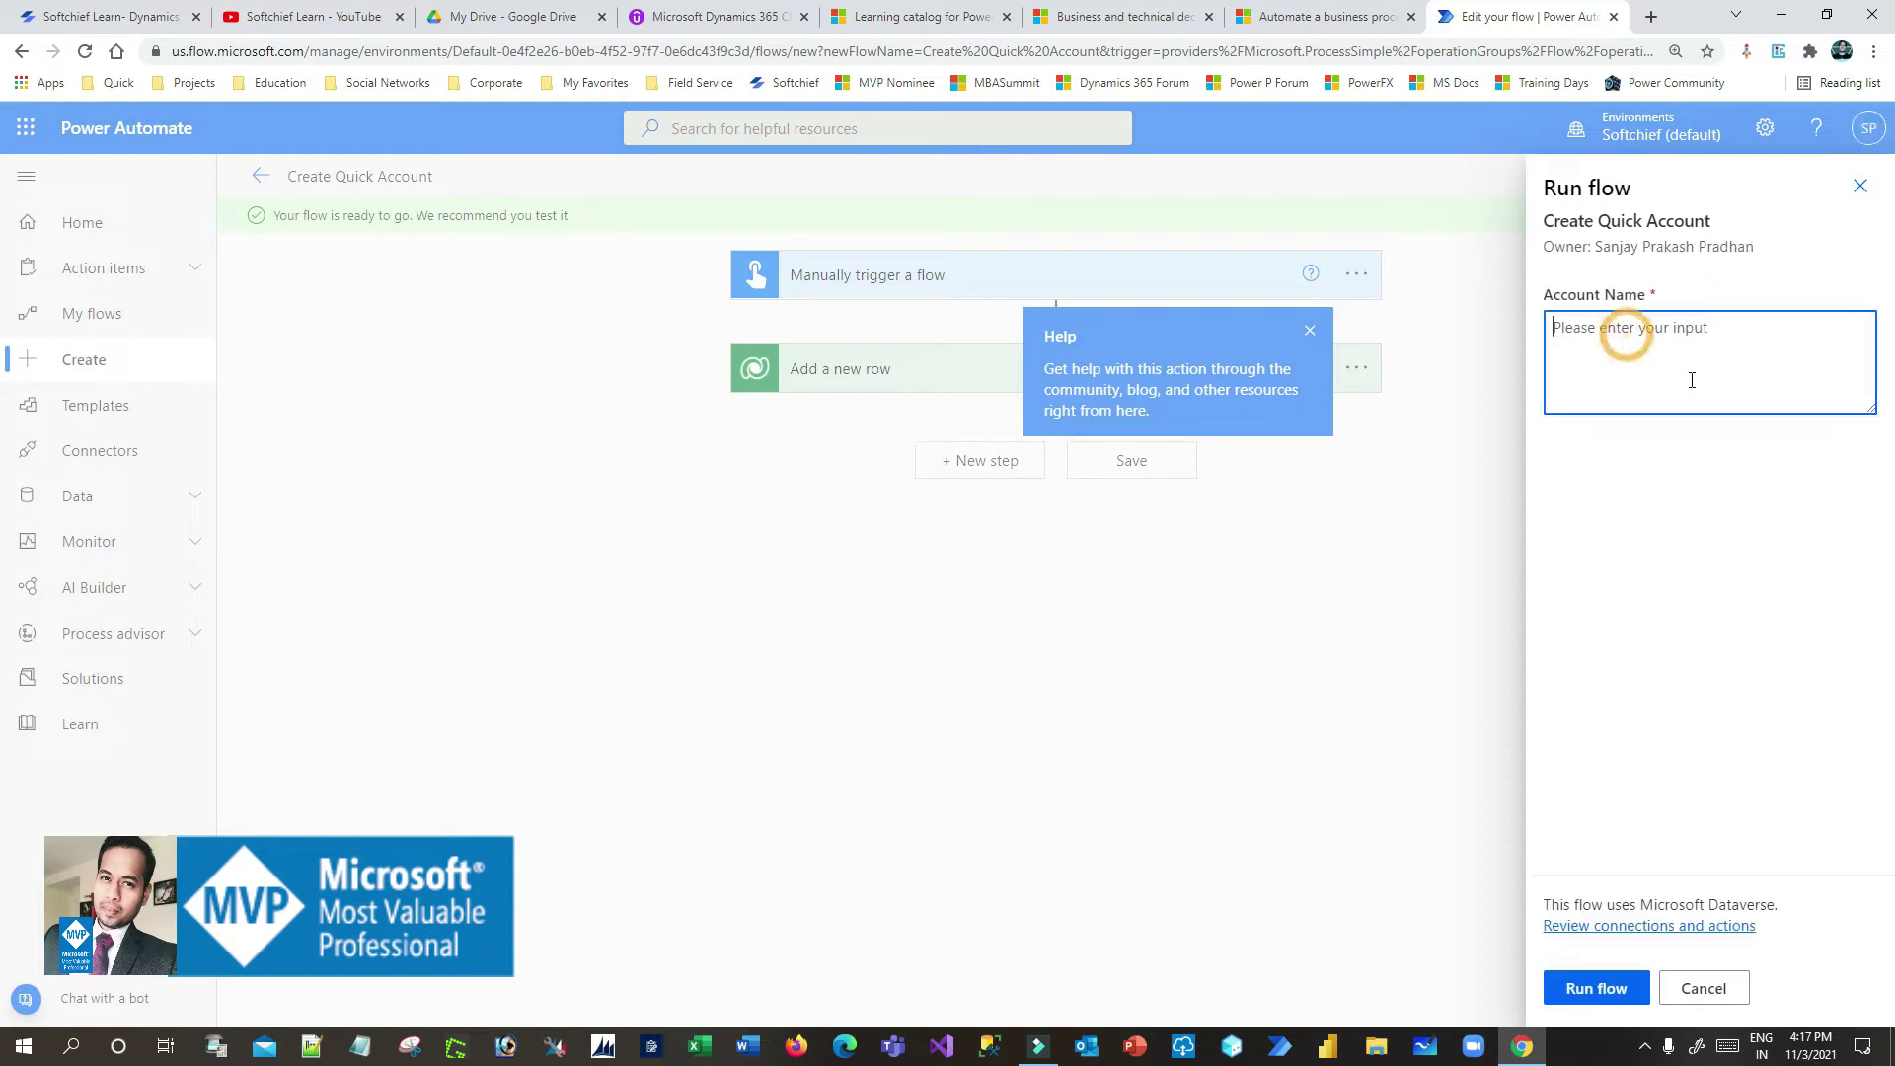
type("MSFT Account")
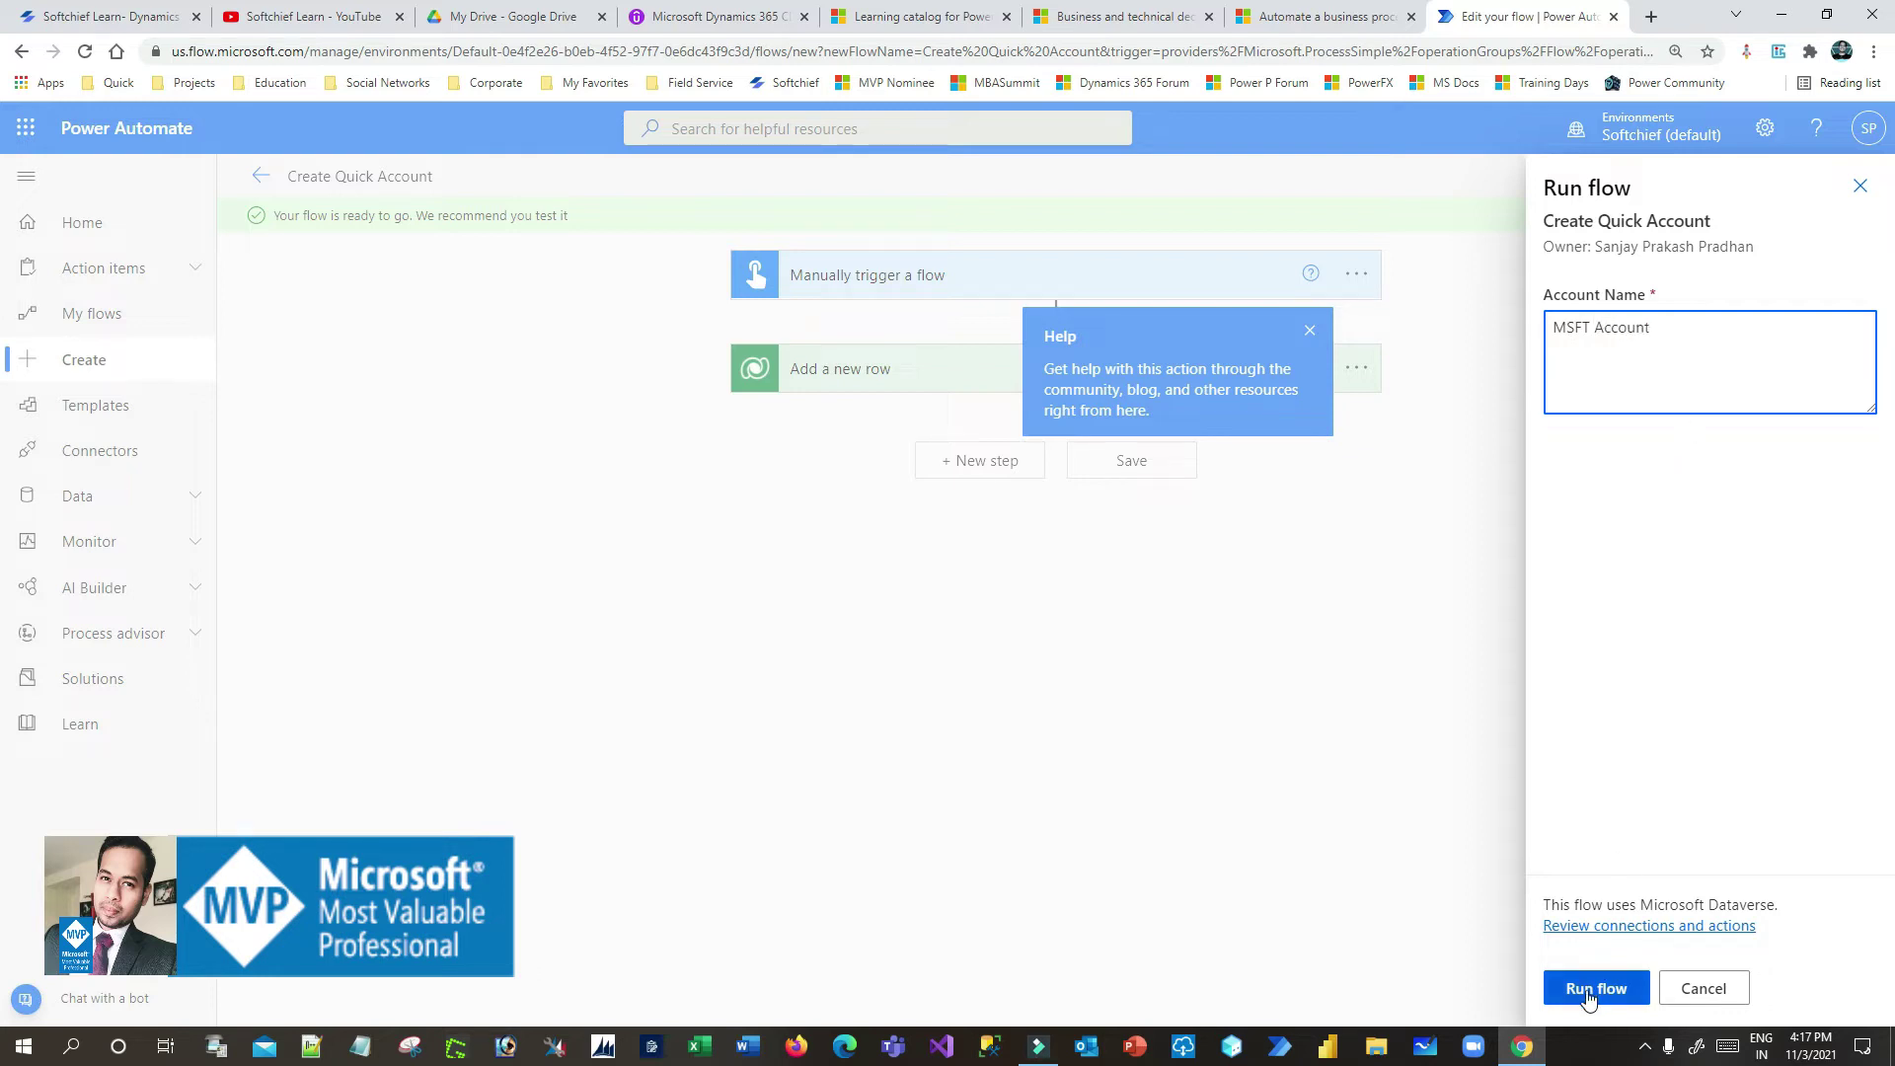
left_click(1588, 989)
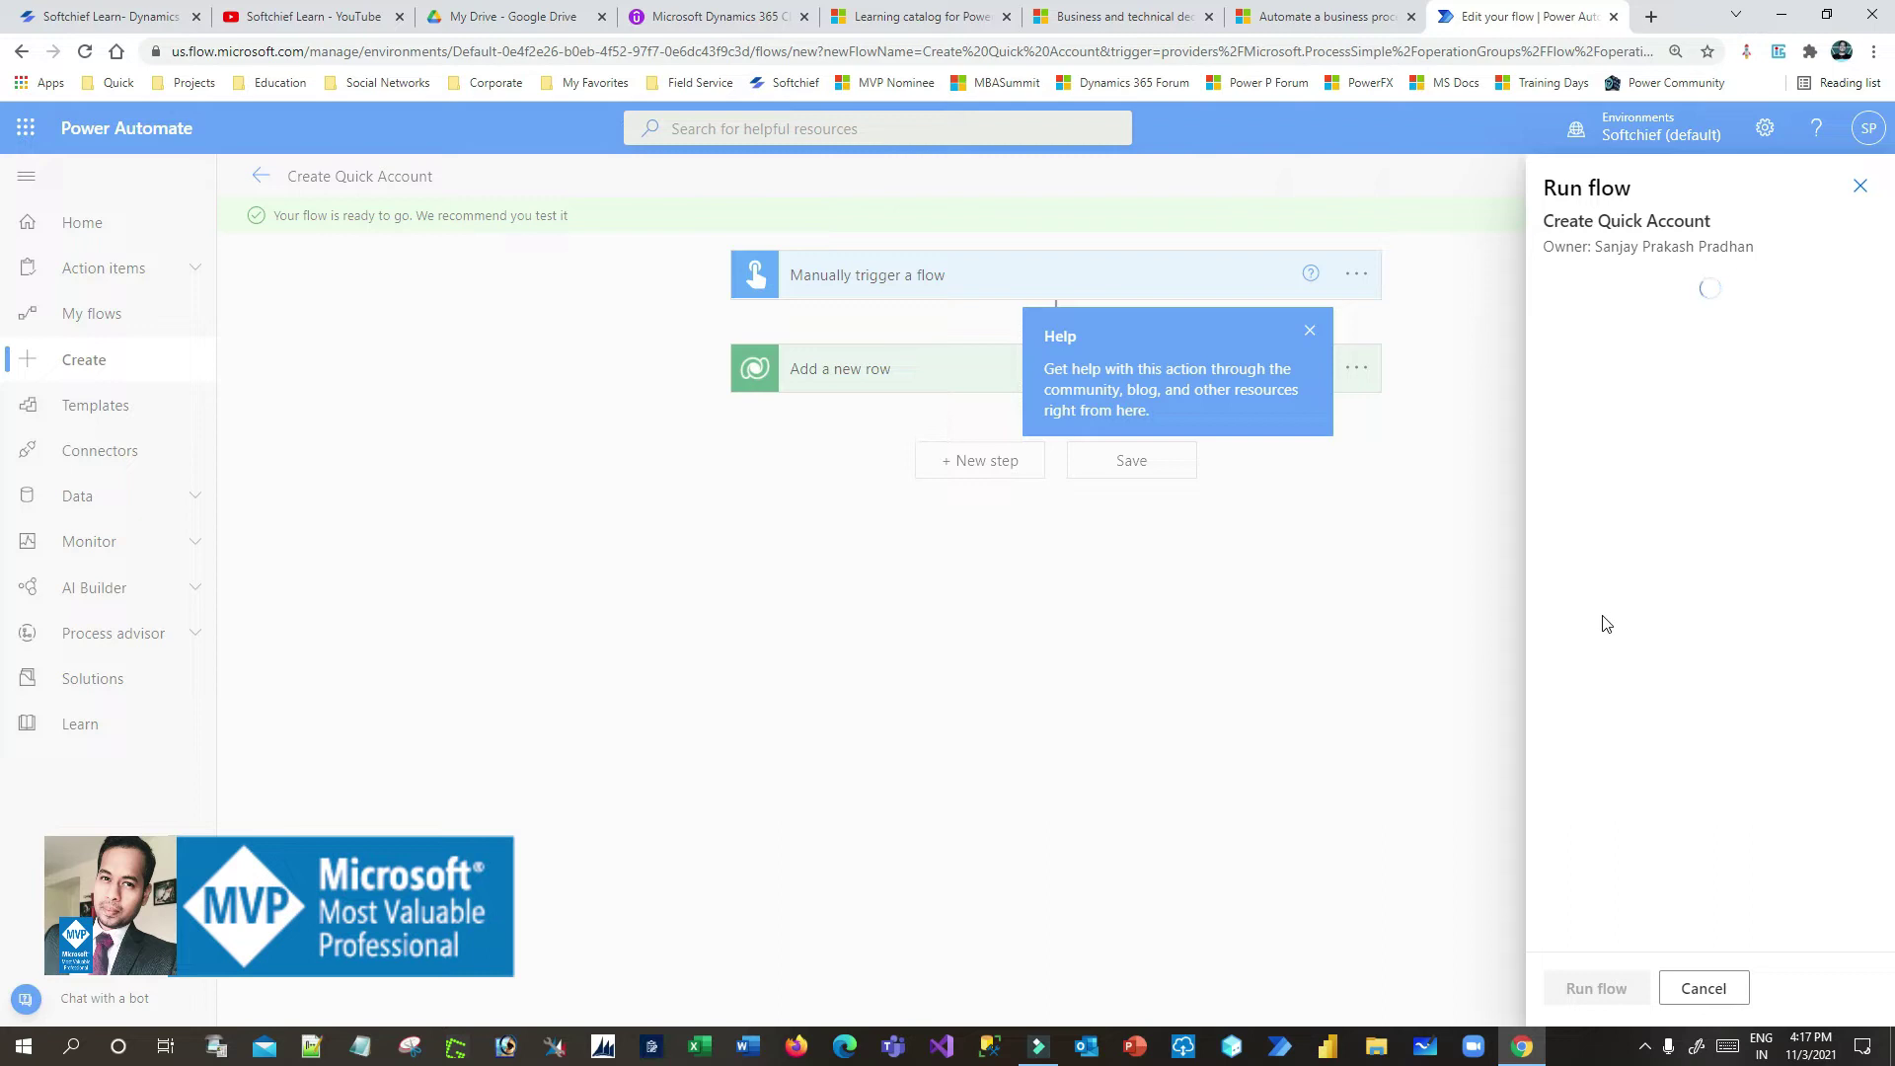
left_click(1609, 989)
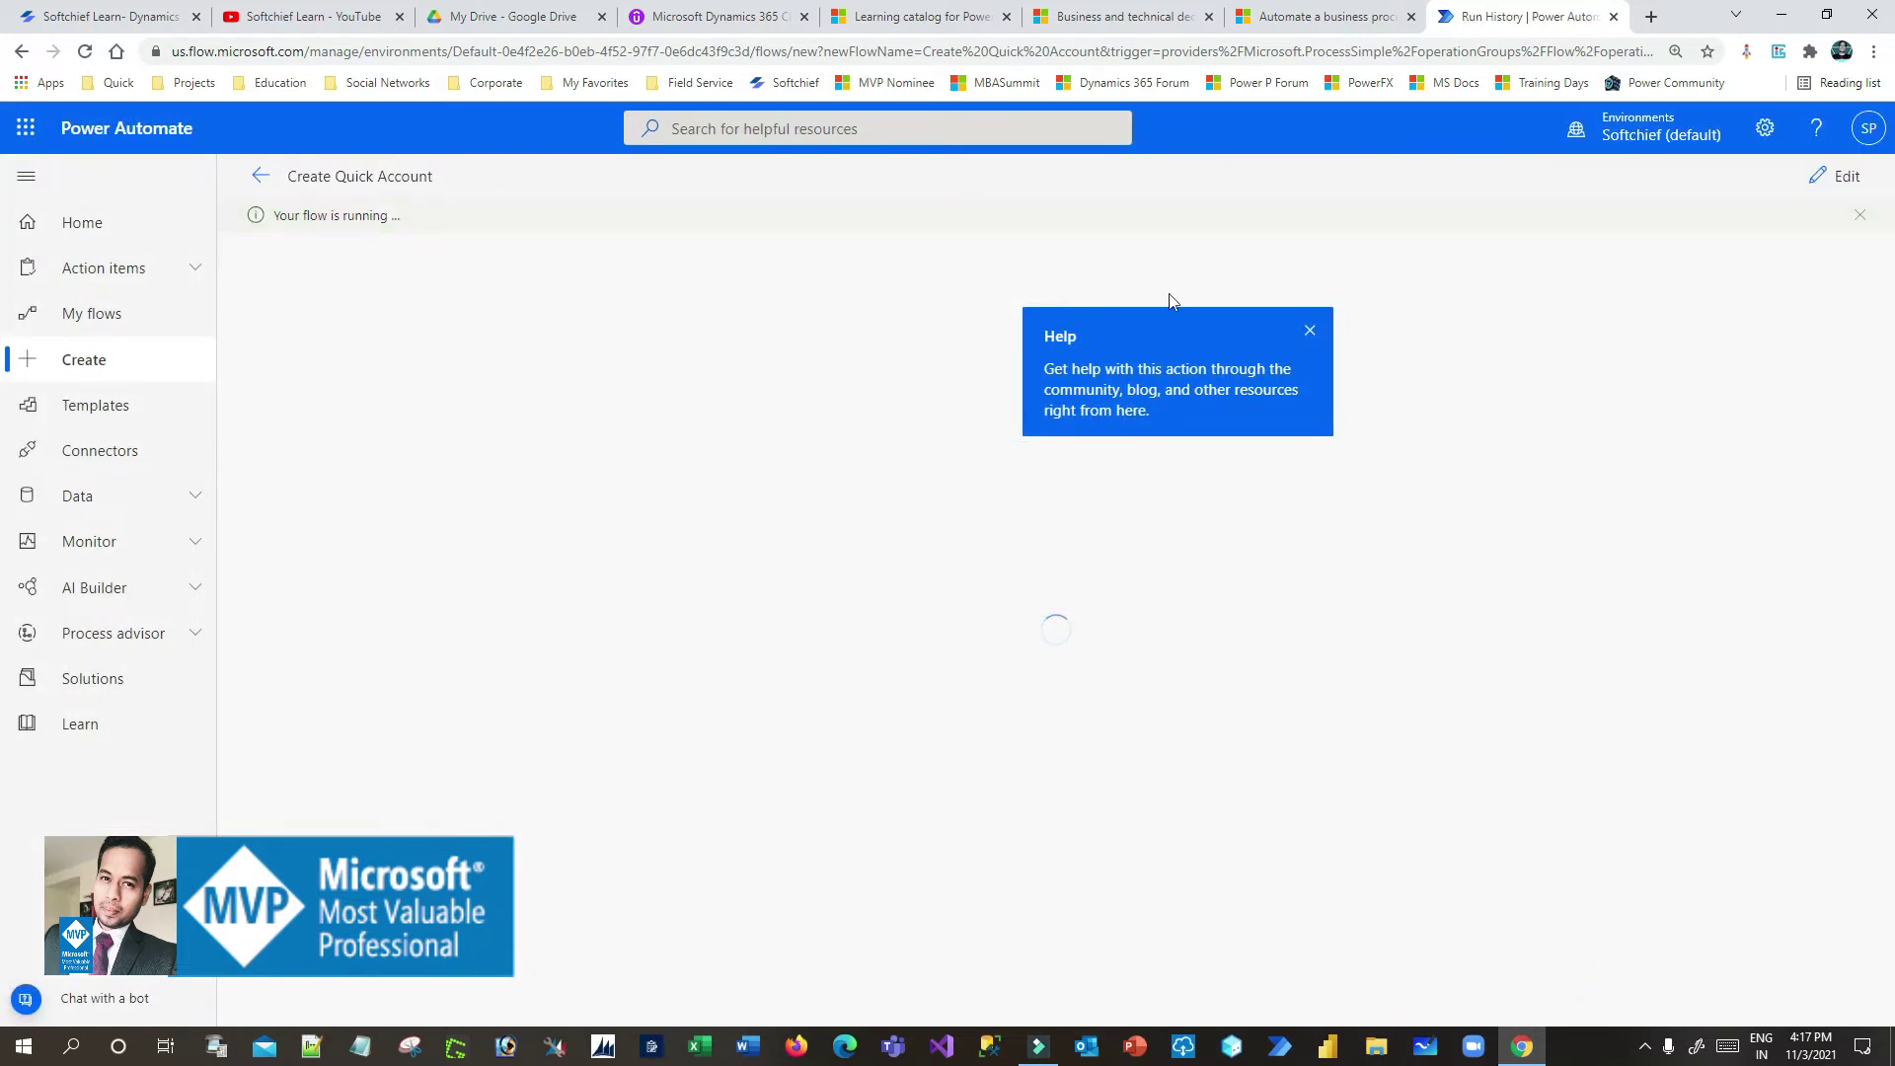
Review the trigger and Add a new row run details, then return to the flow details page
left_click(1304, 336)
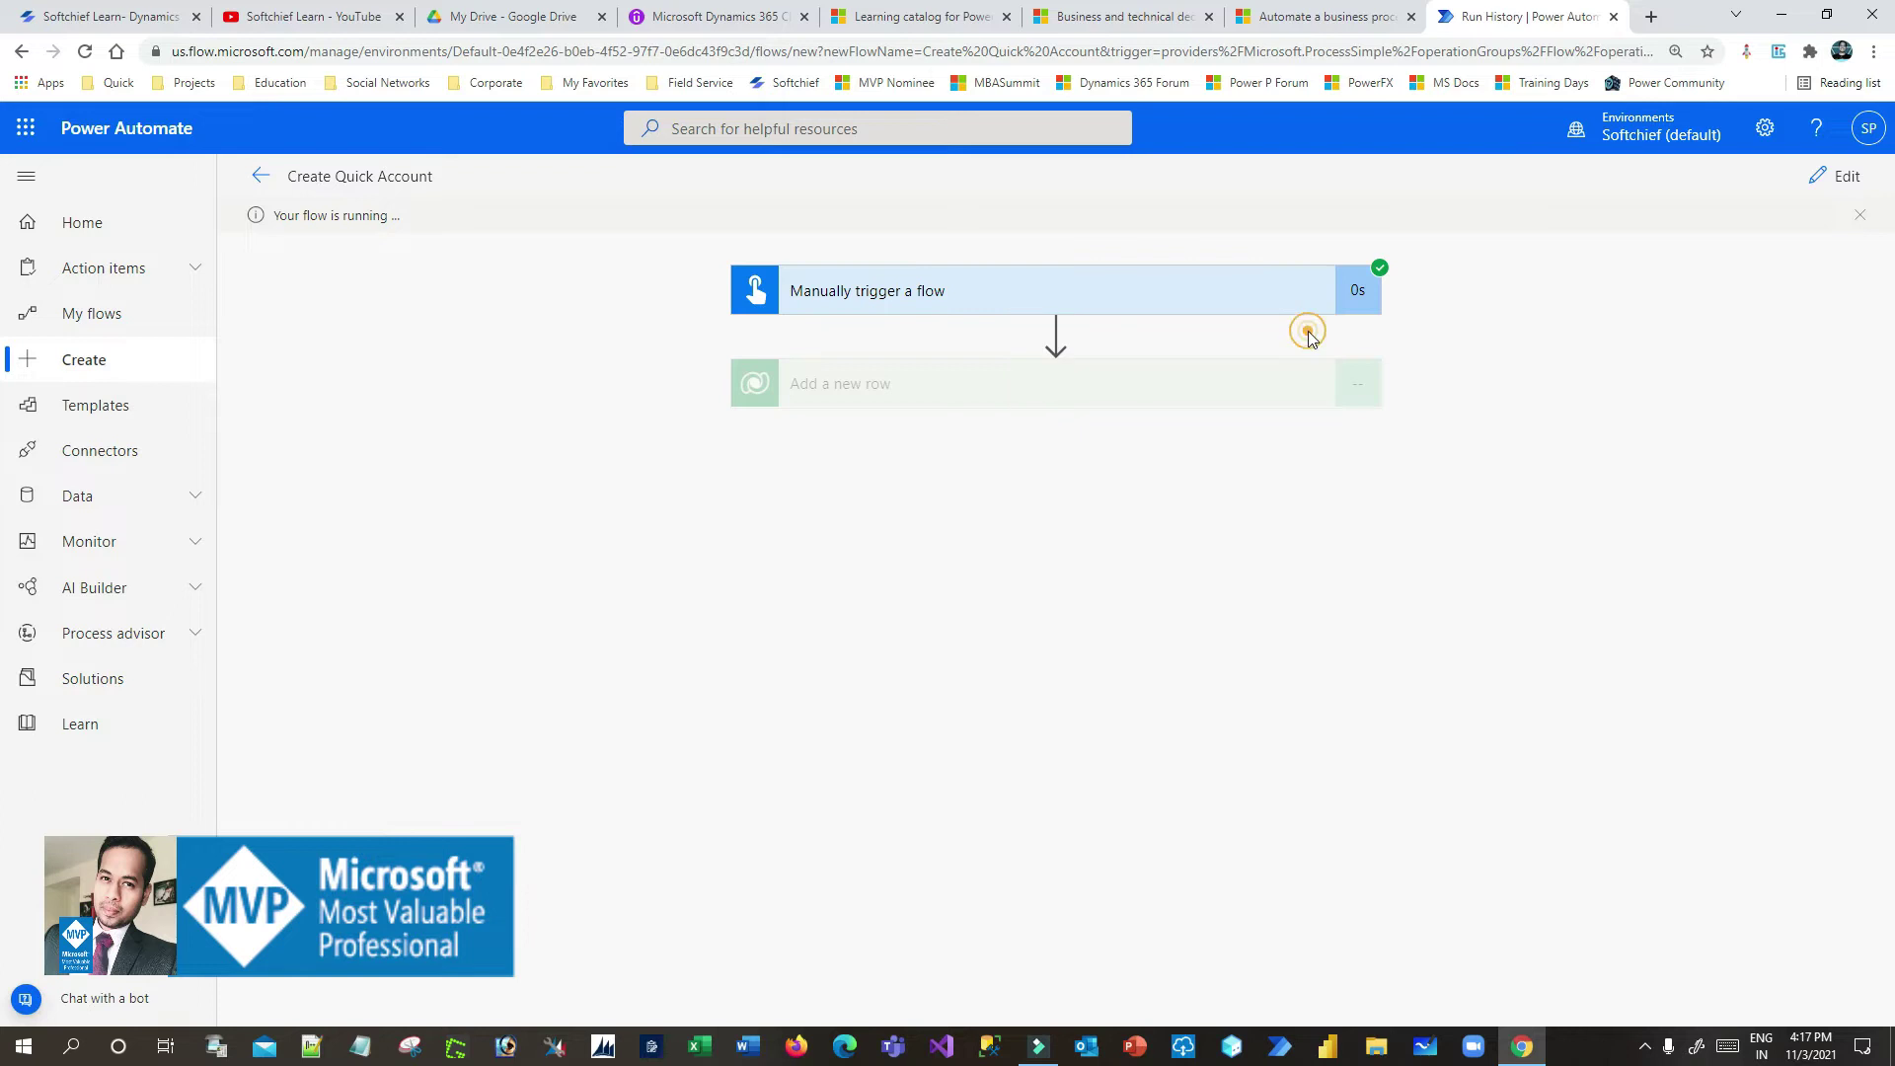
left_click(908, 291)
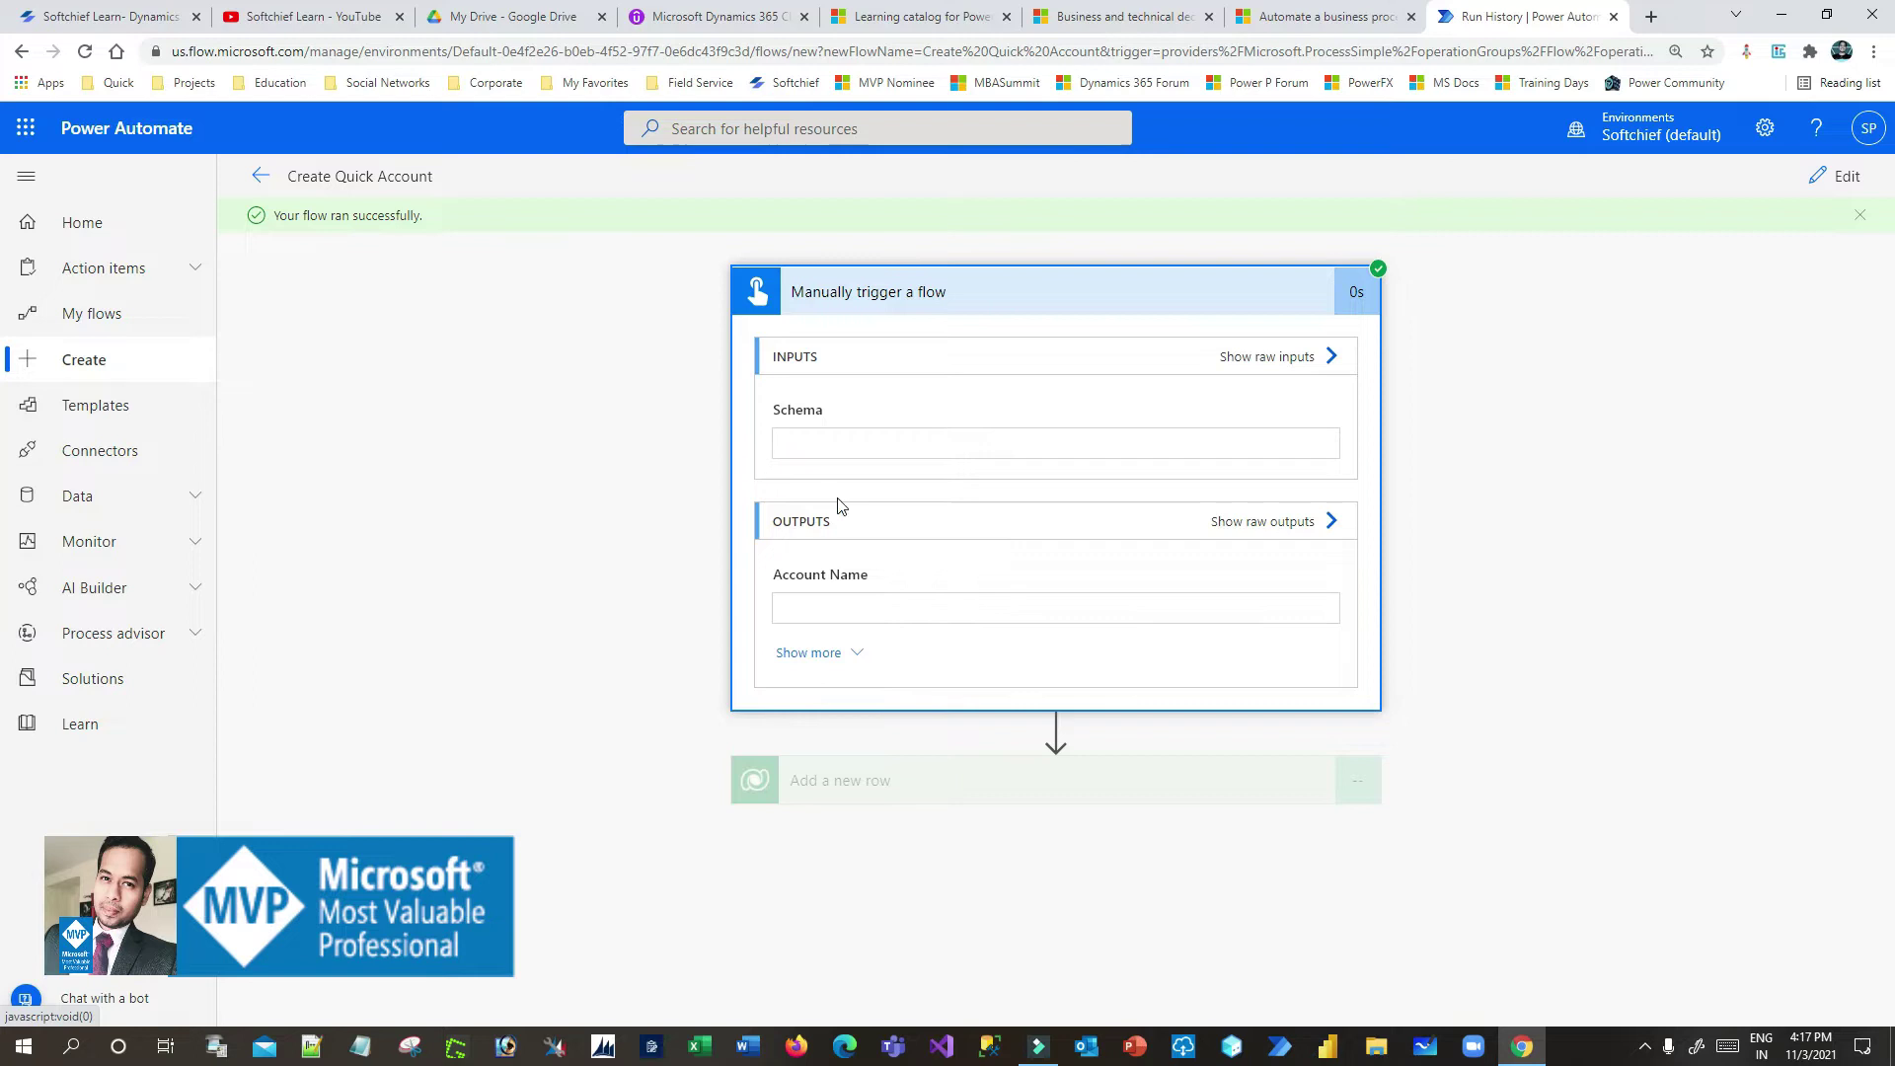
left_click(980, 291)
left_click(981, 385)
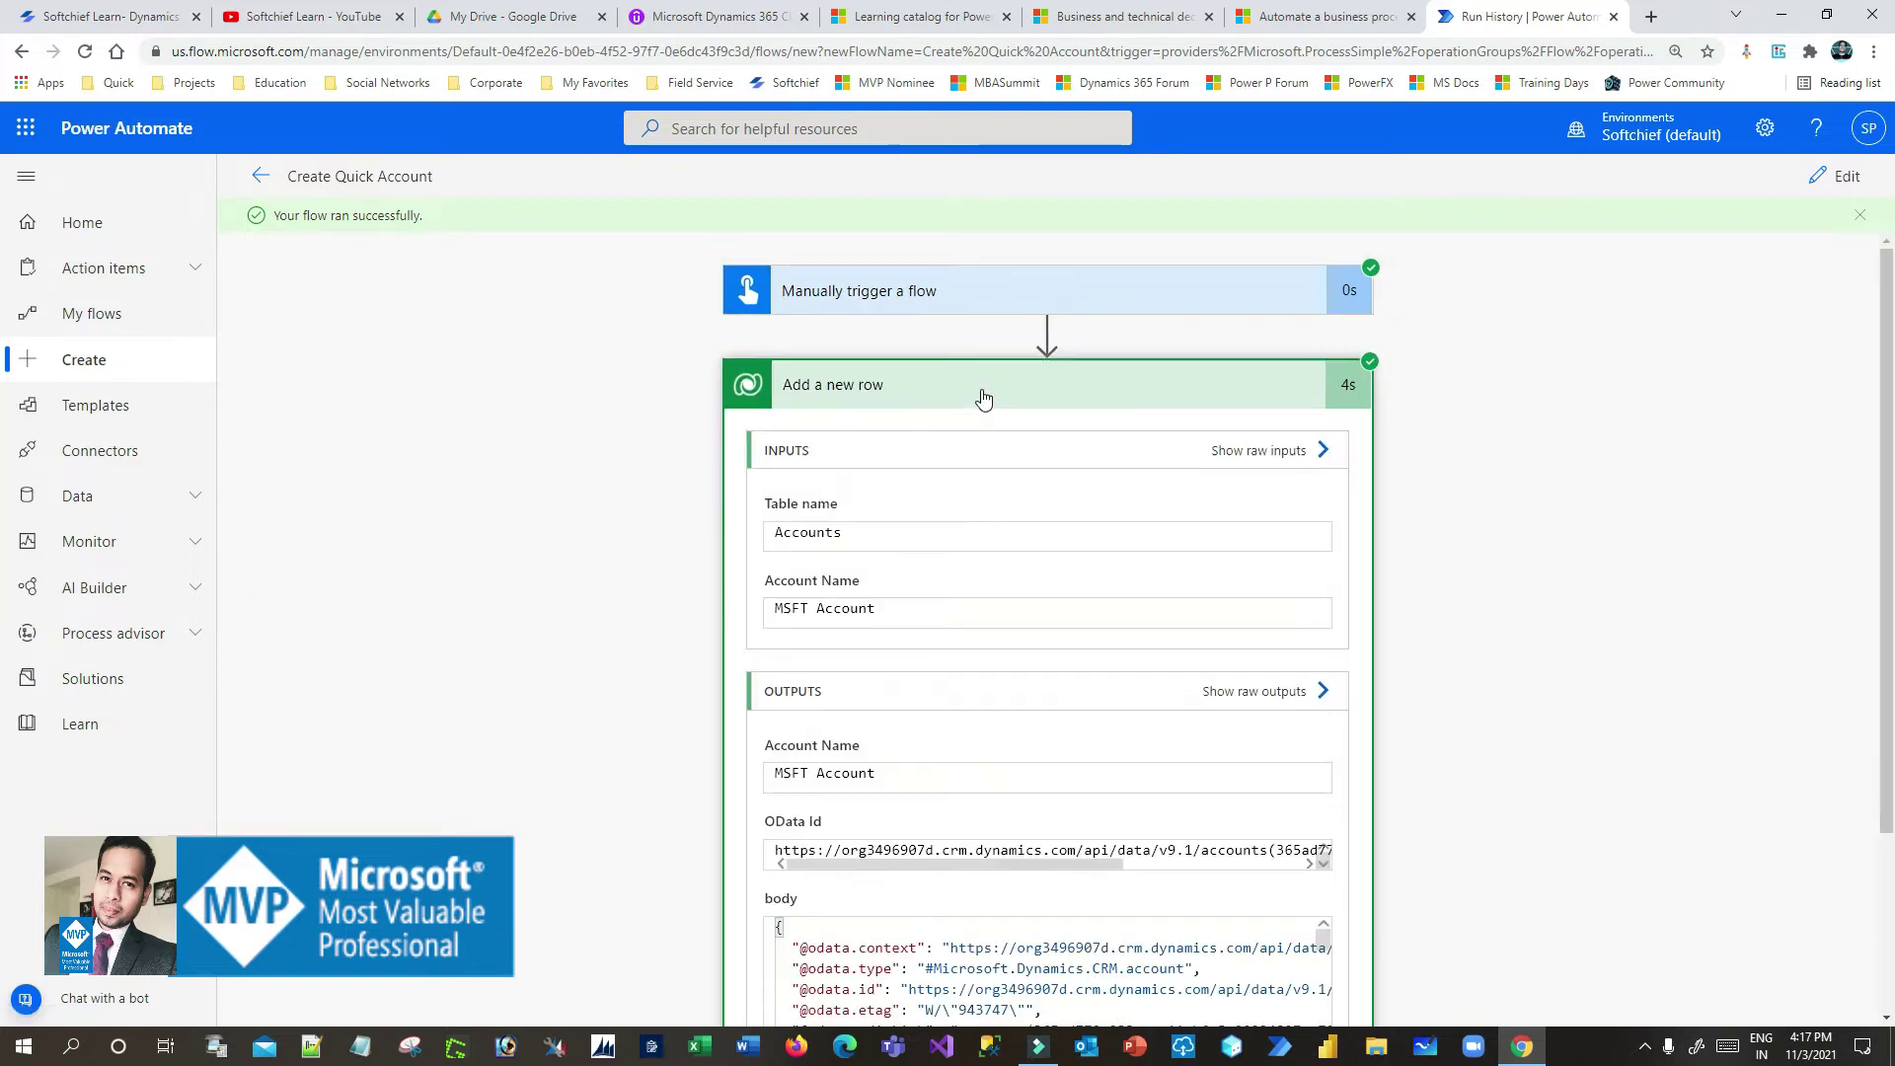
scroll(997, 780, "down", 3)
scroll(998, 474, "up", 3)
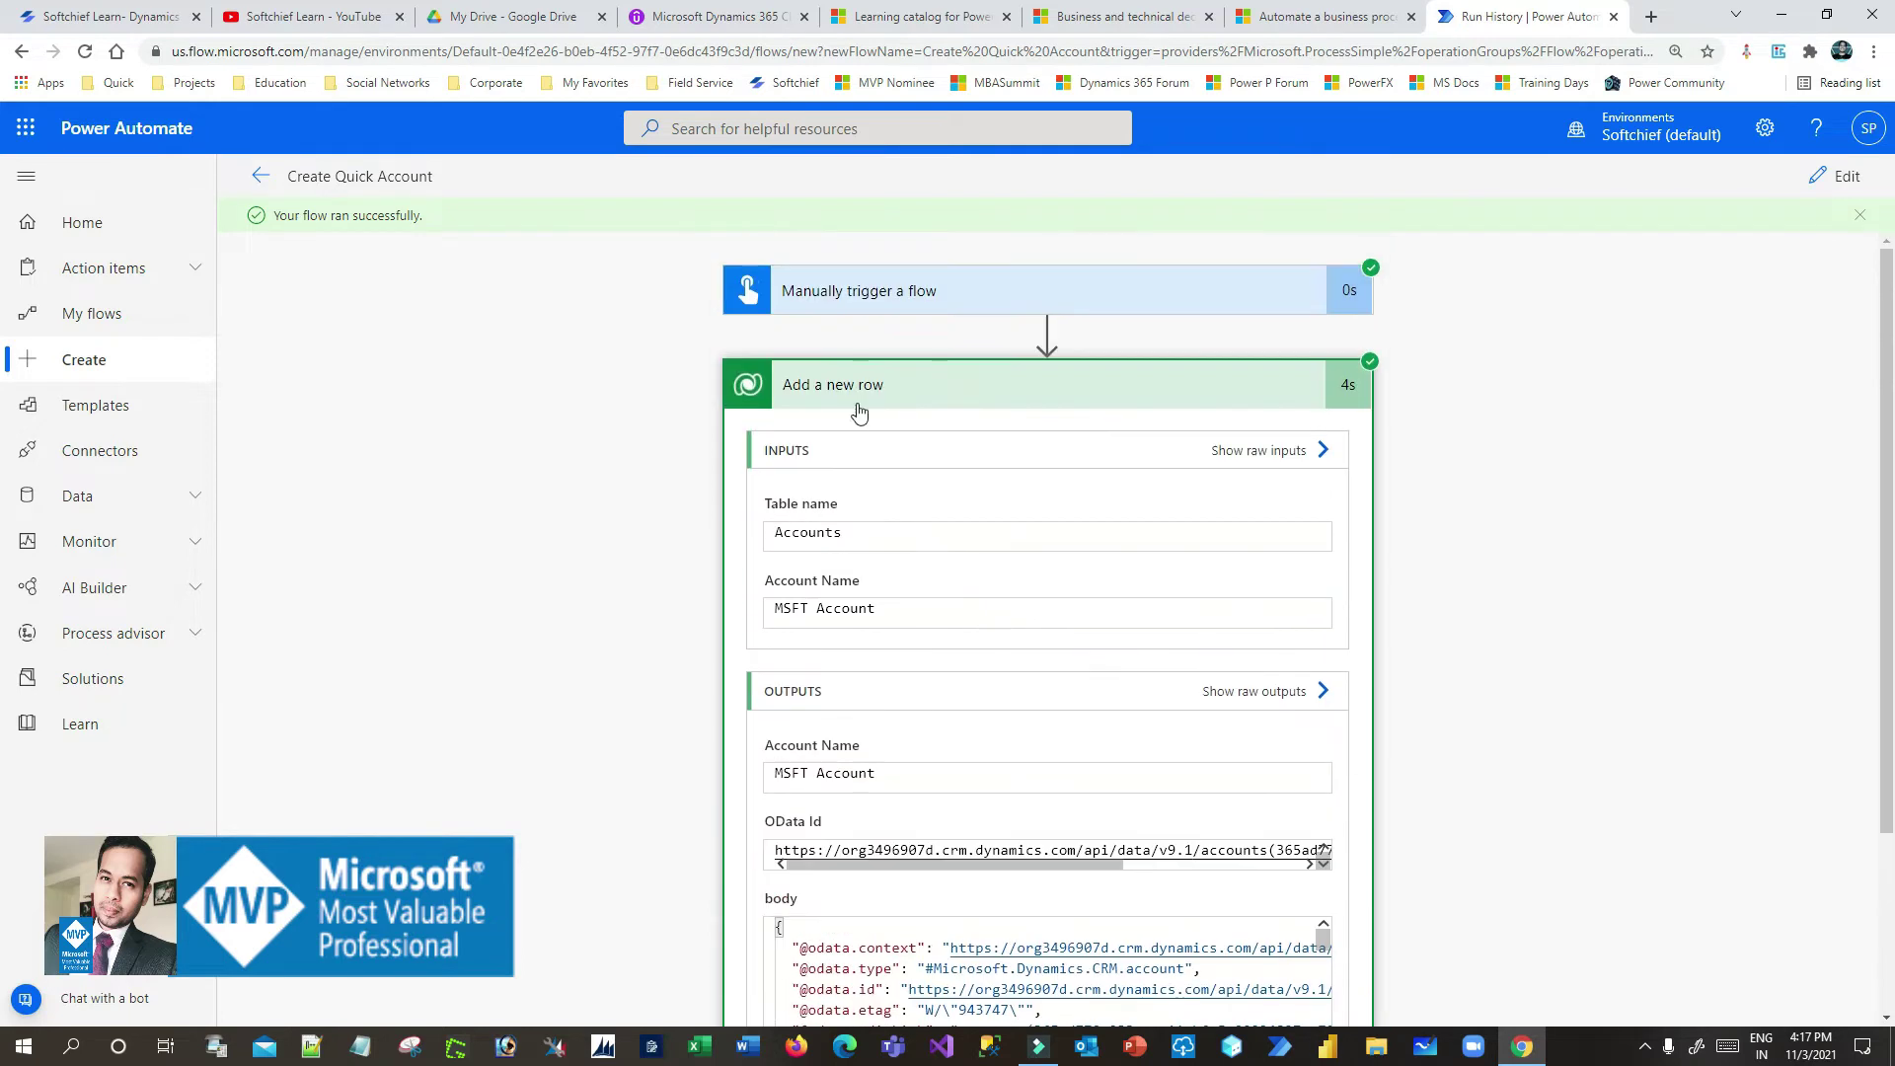
left_click(1010, 294)
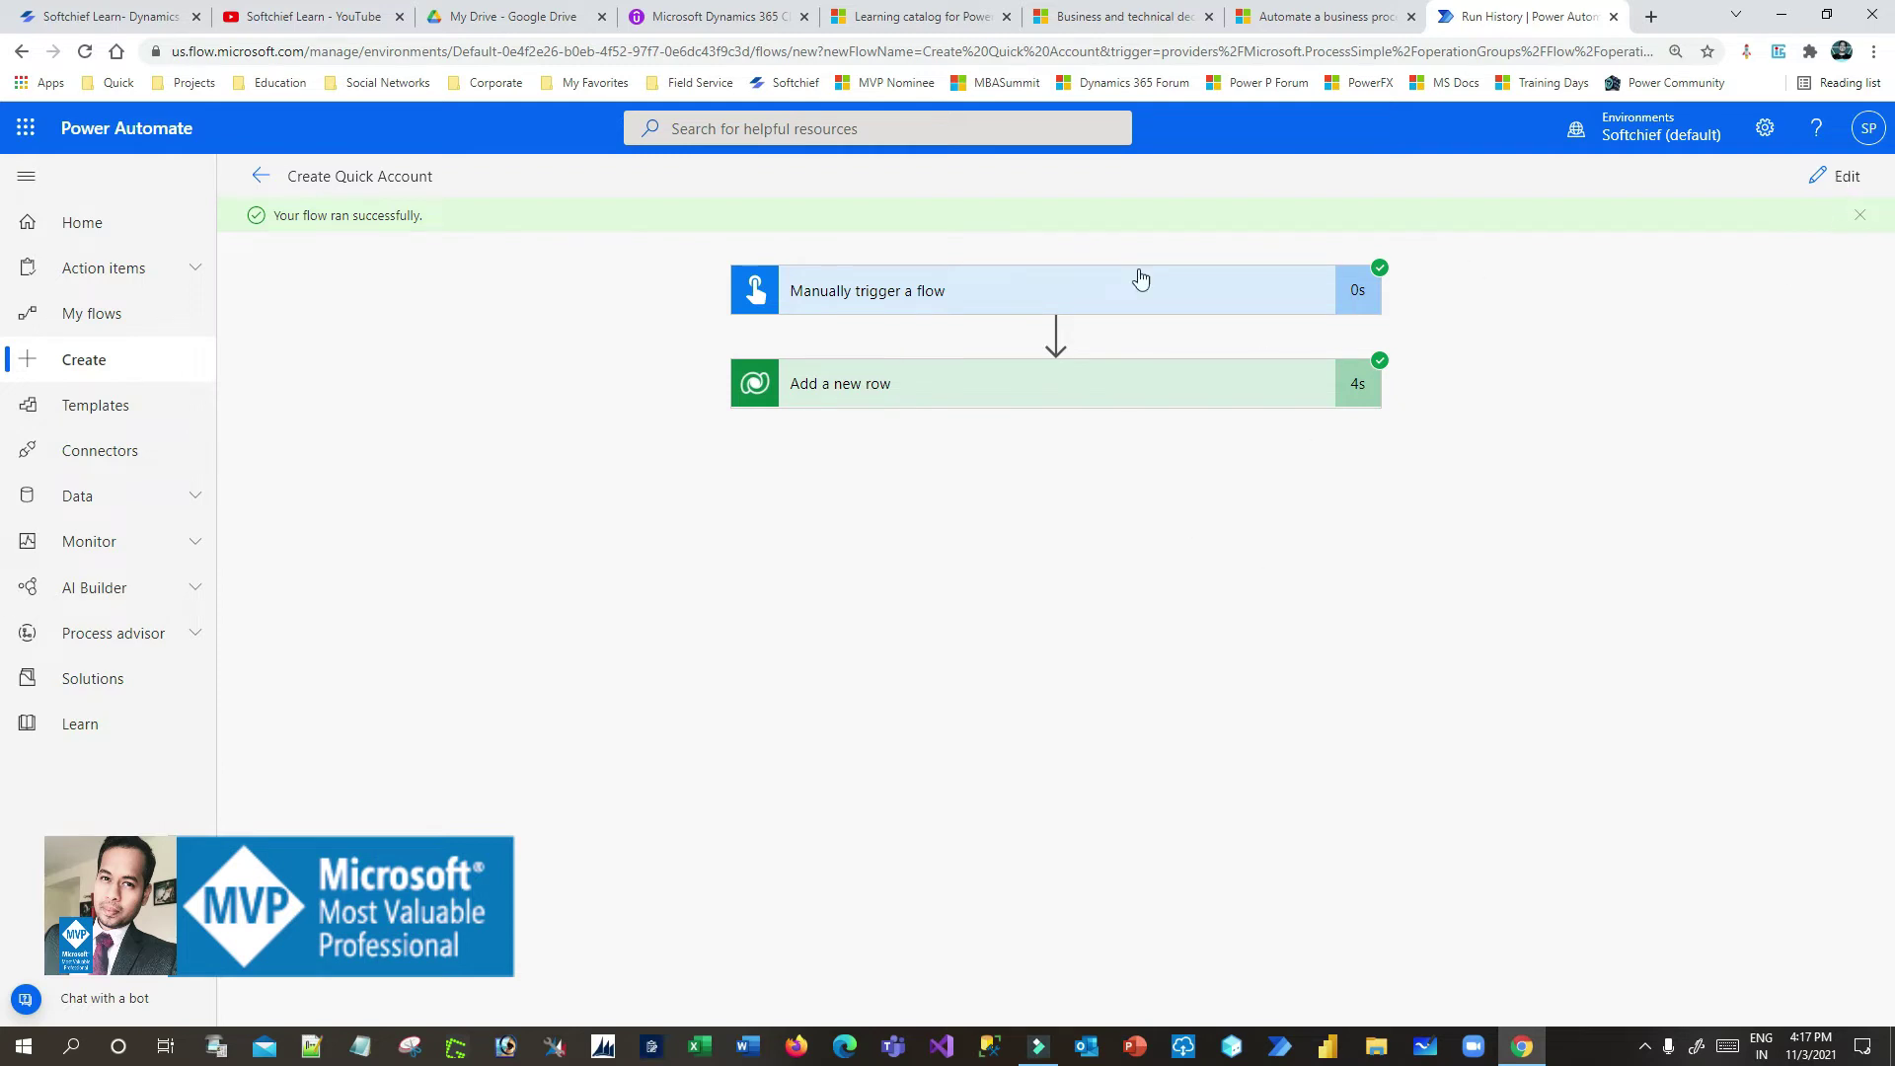
left_click(262, 178)
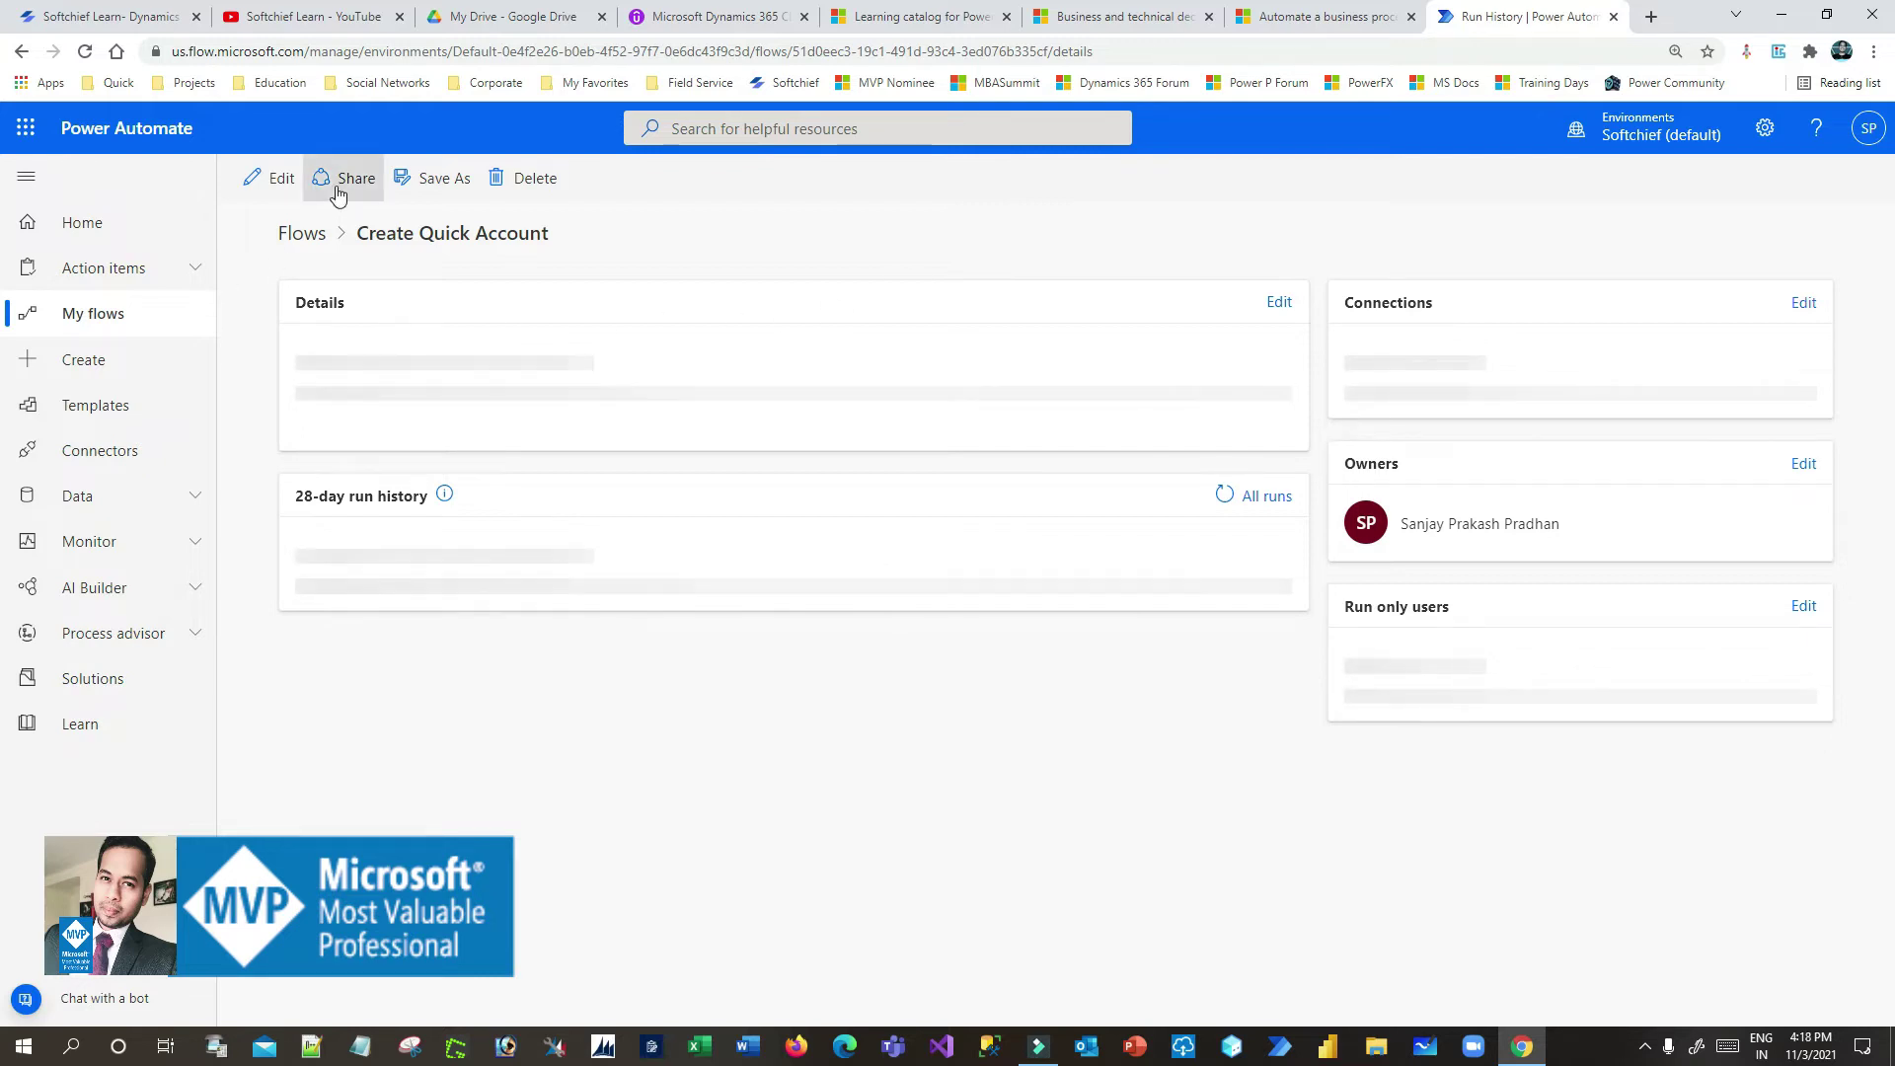
From My flows, choose Export > Package (.zip) for Create Quick Account
left_click(117, 314)
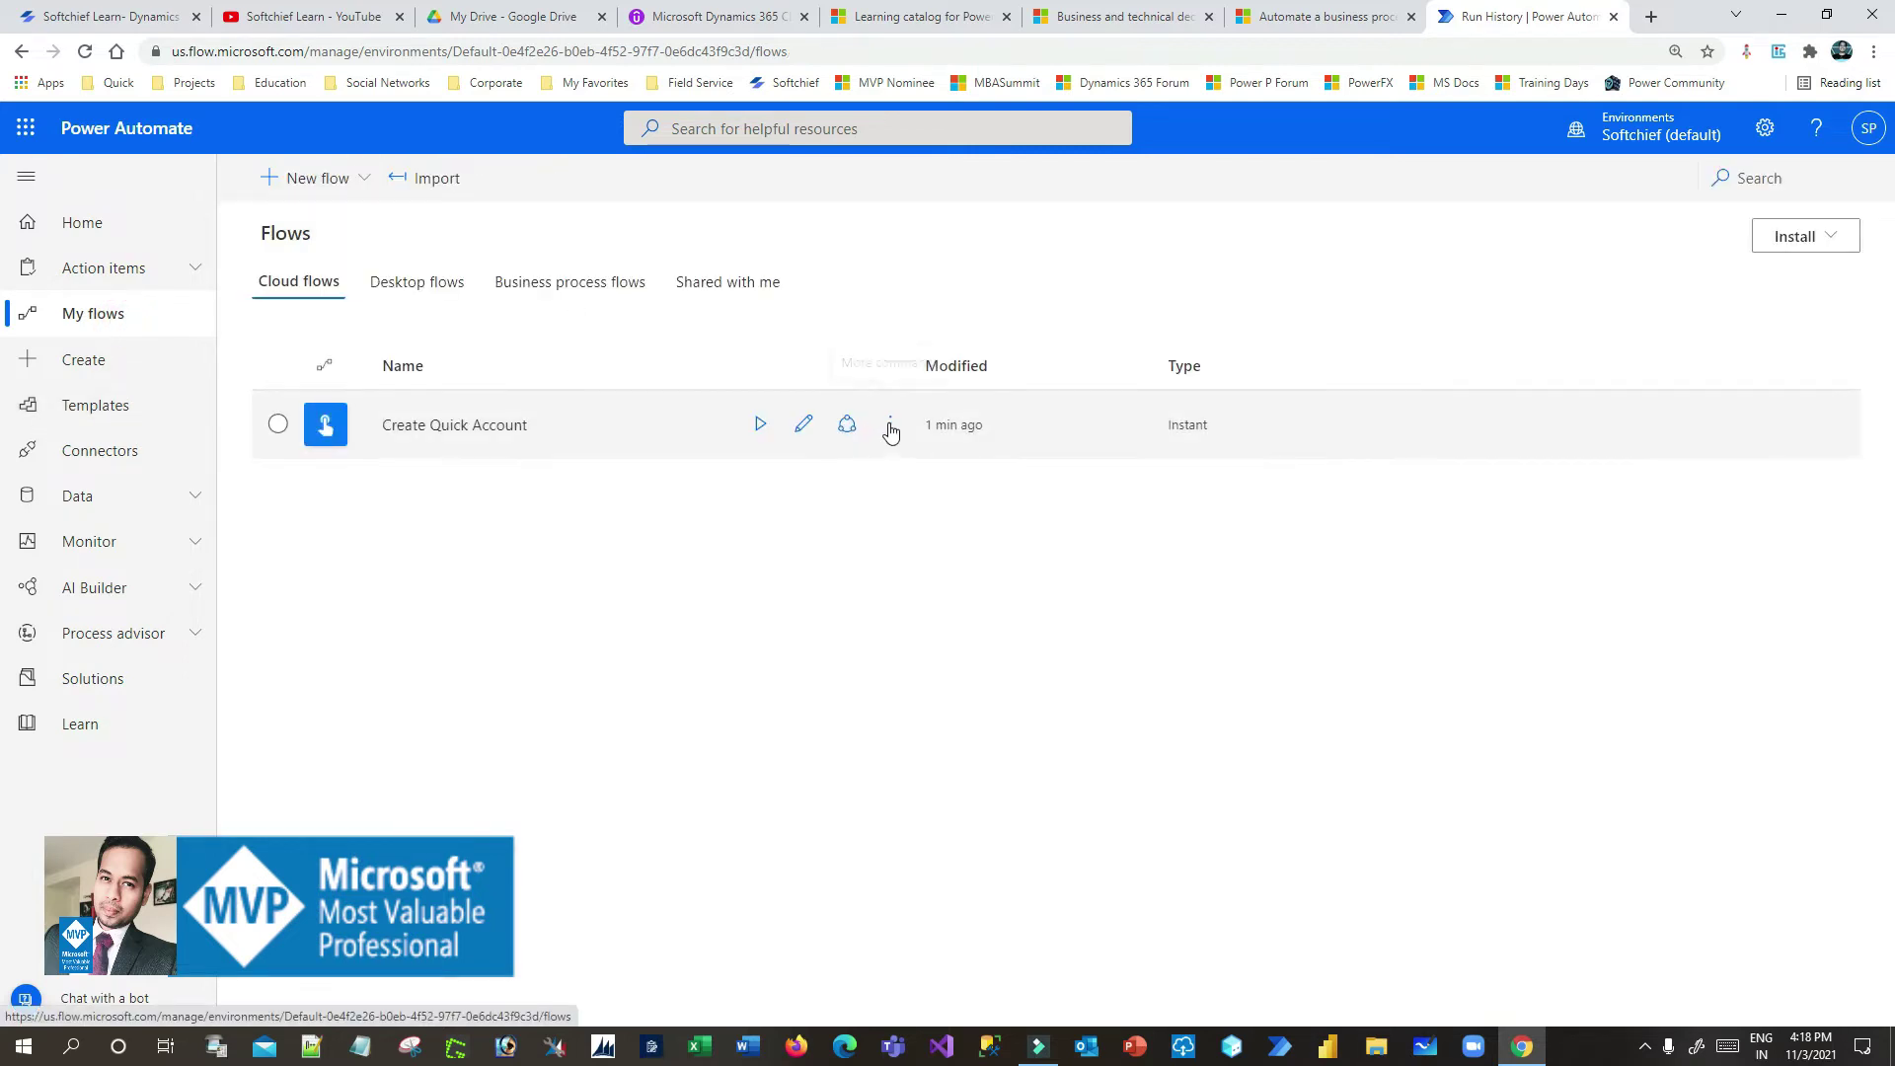
left_click(891, 424)
mouse_move(985, 681)
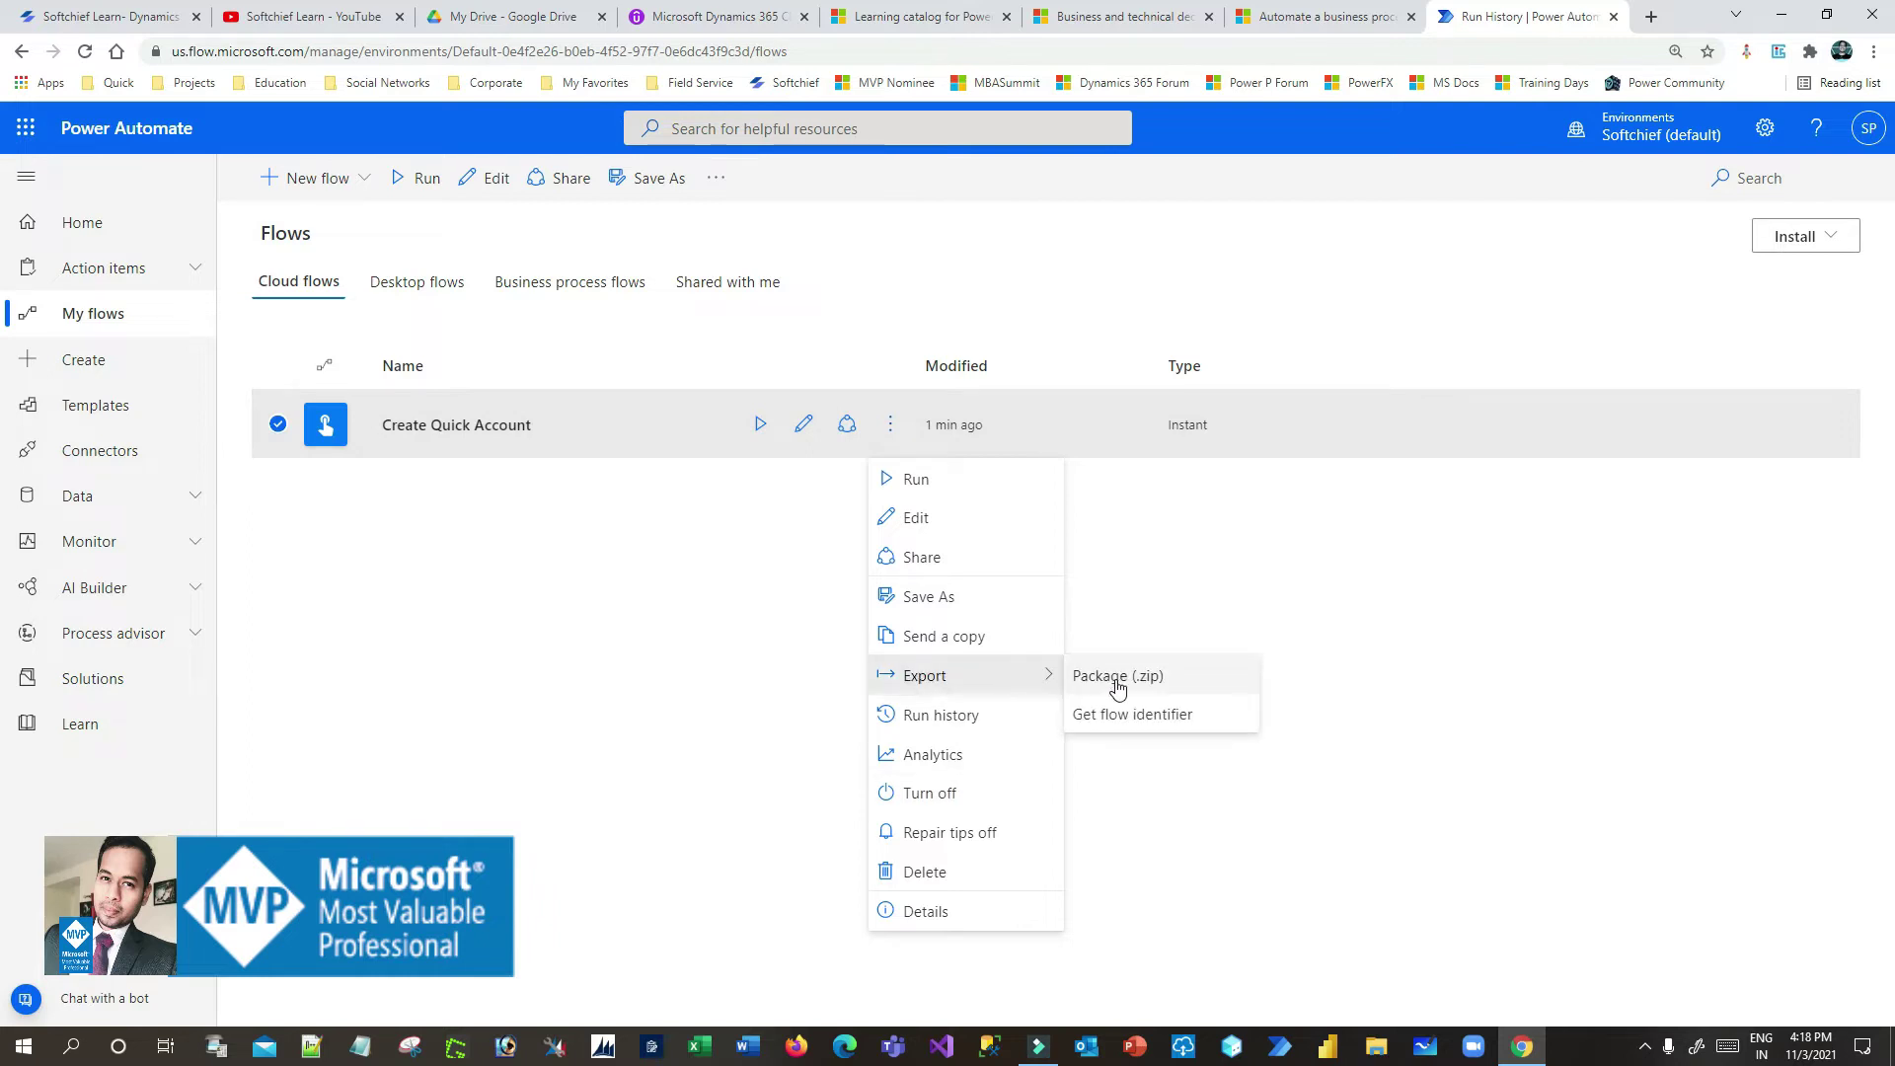
left_click(1153, 679)
left_click(1062, 761)
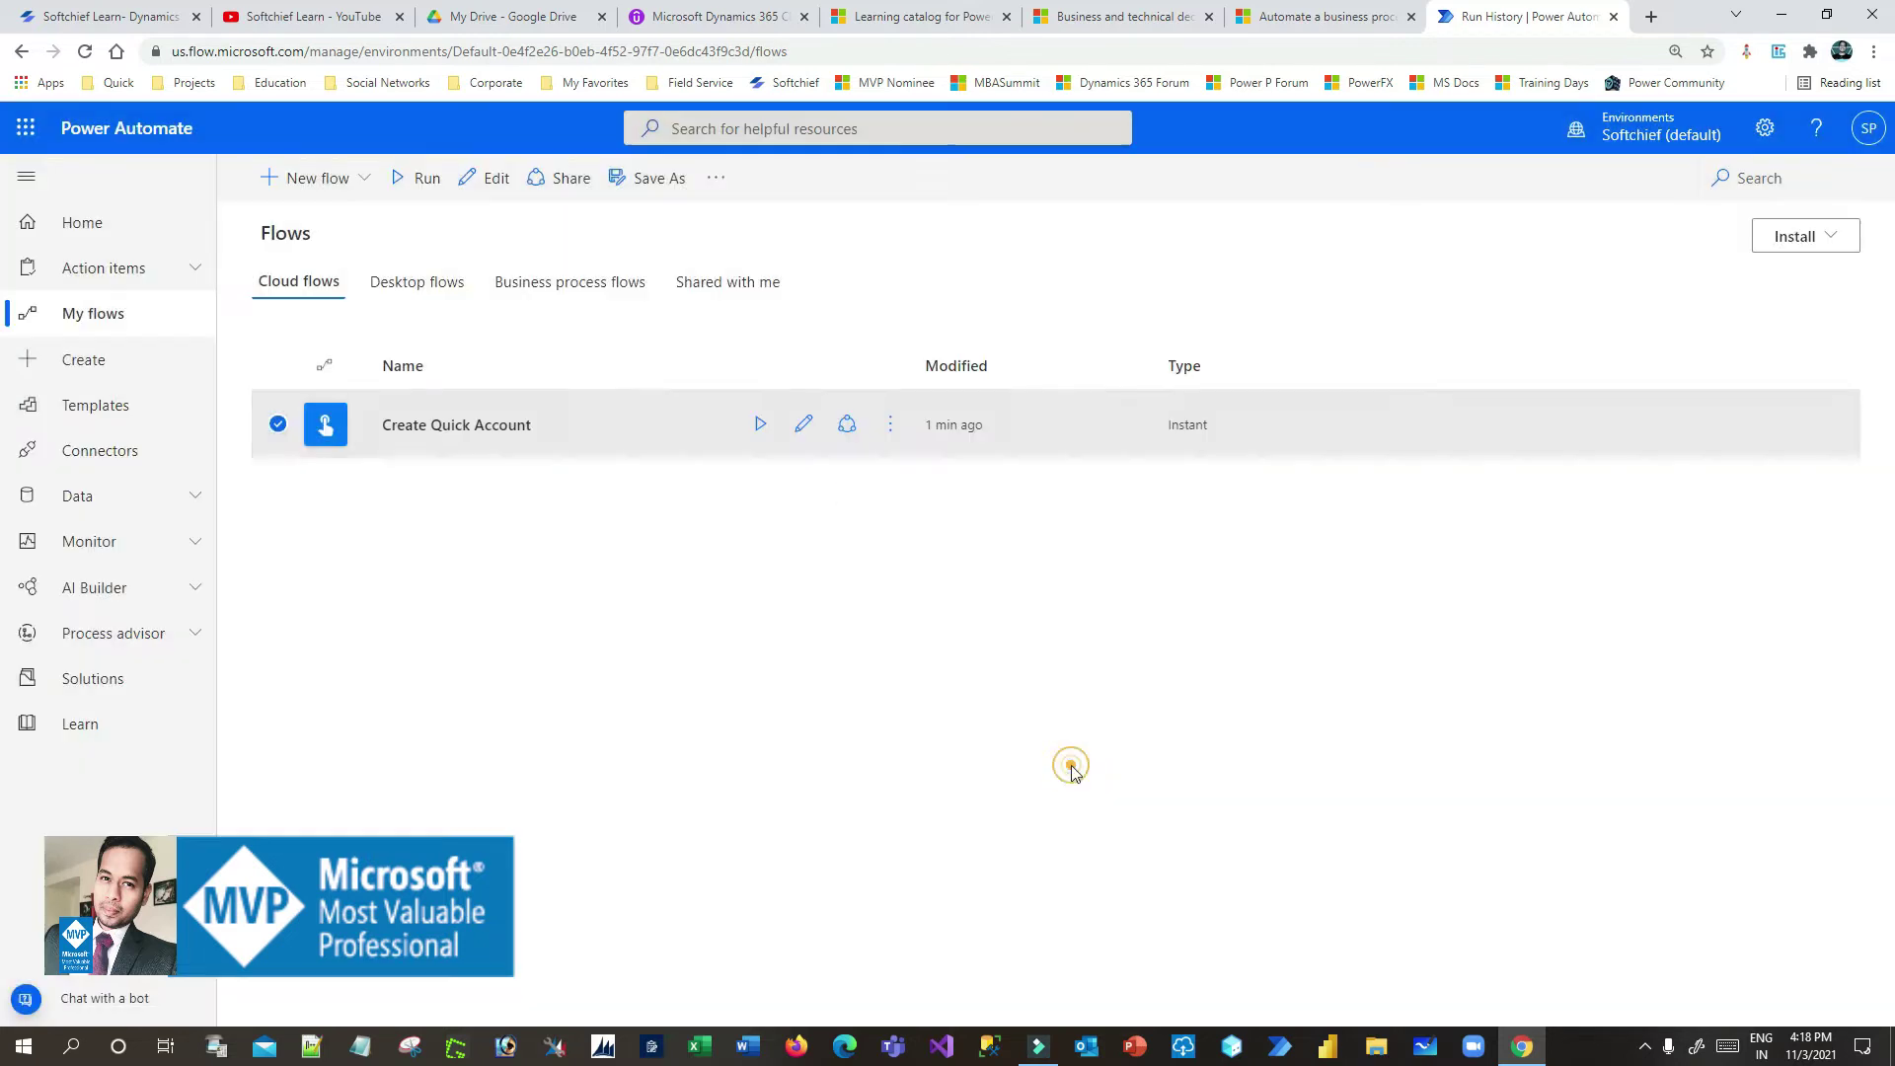
left_click(891, 424)
mouse_move(1002, 681)
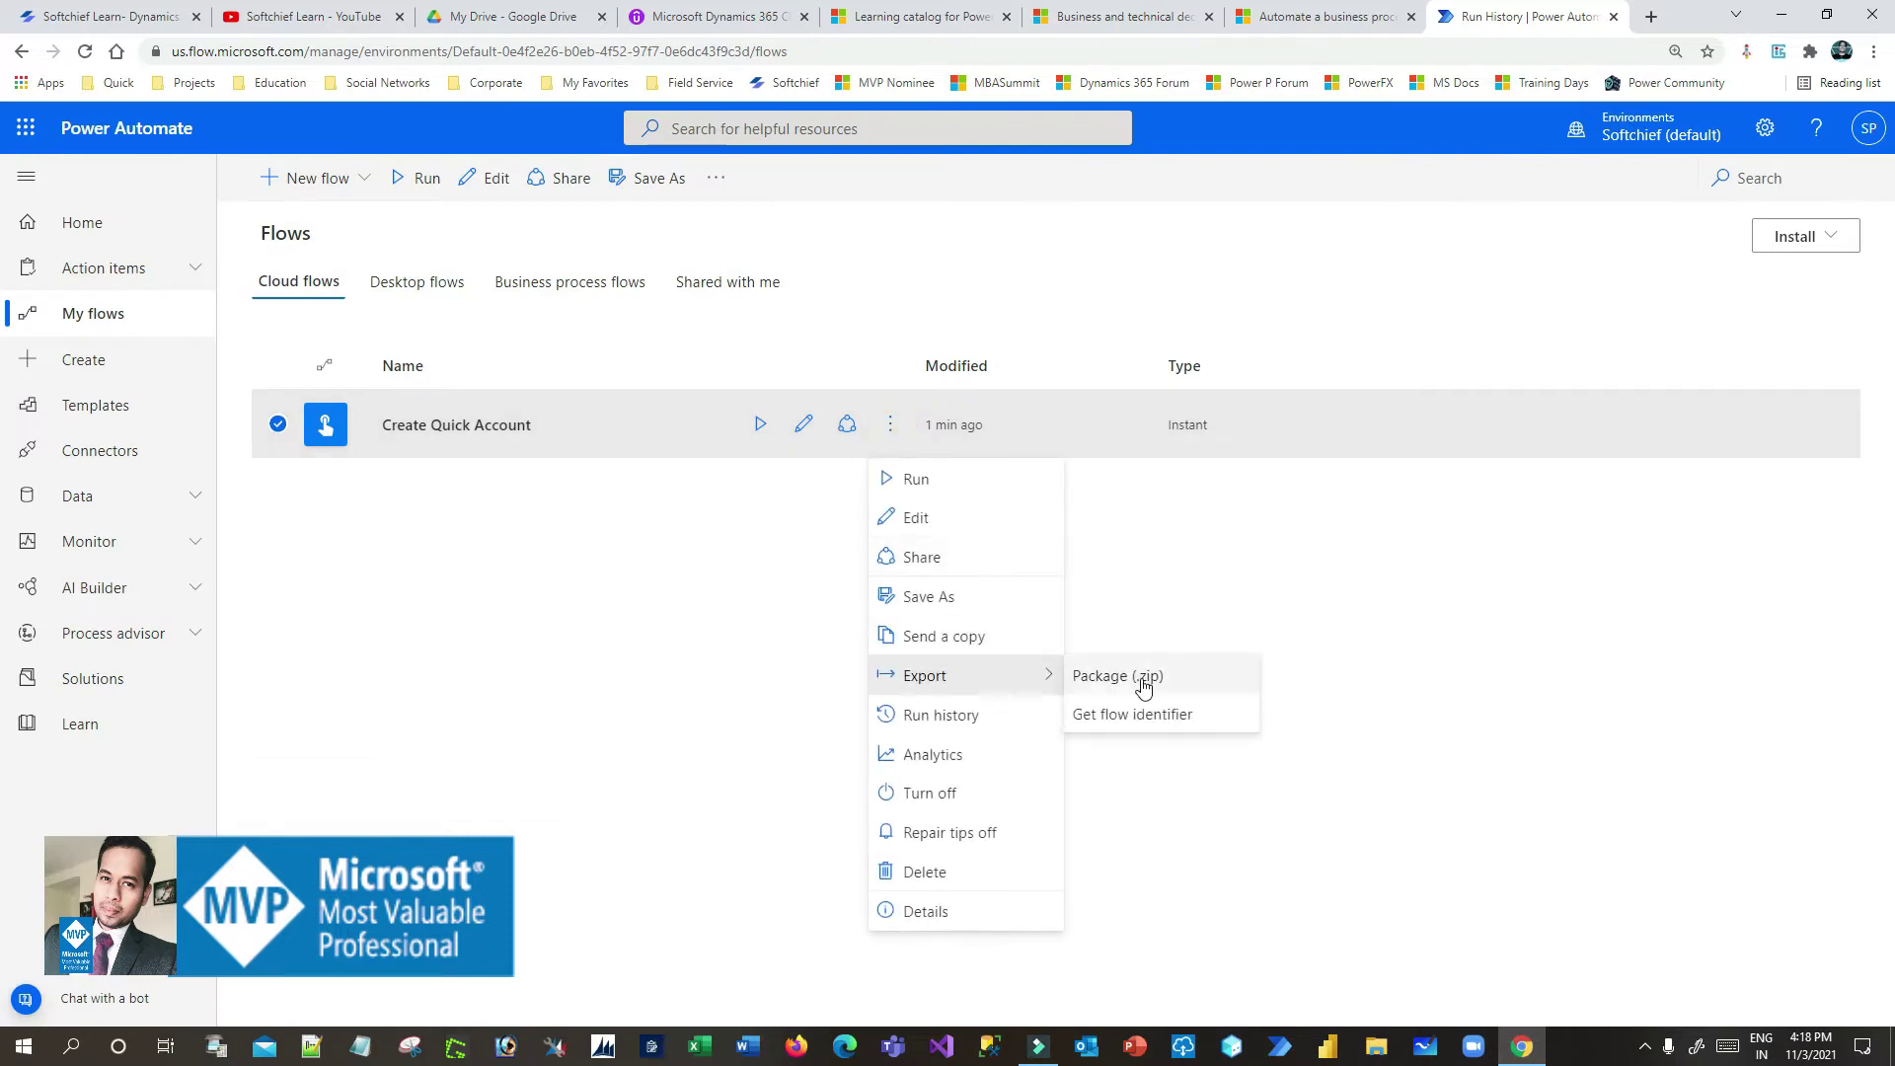
left_click(1145, 679)
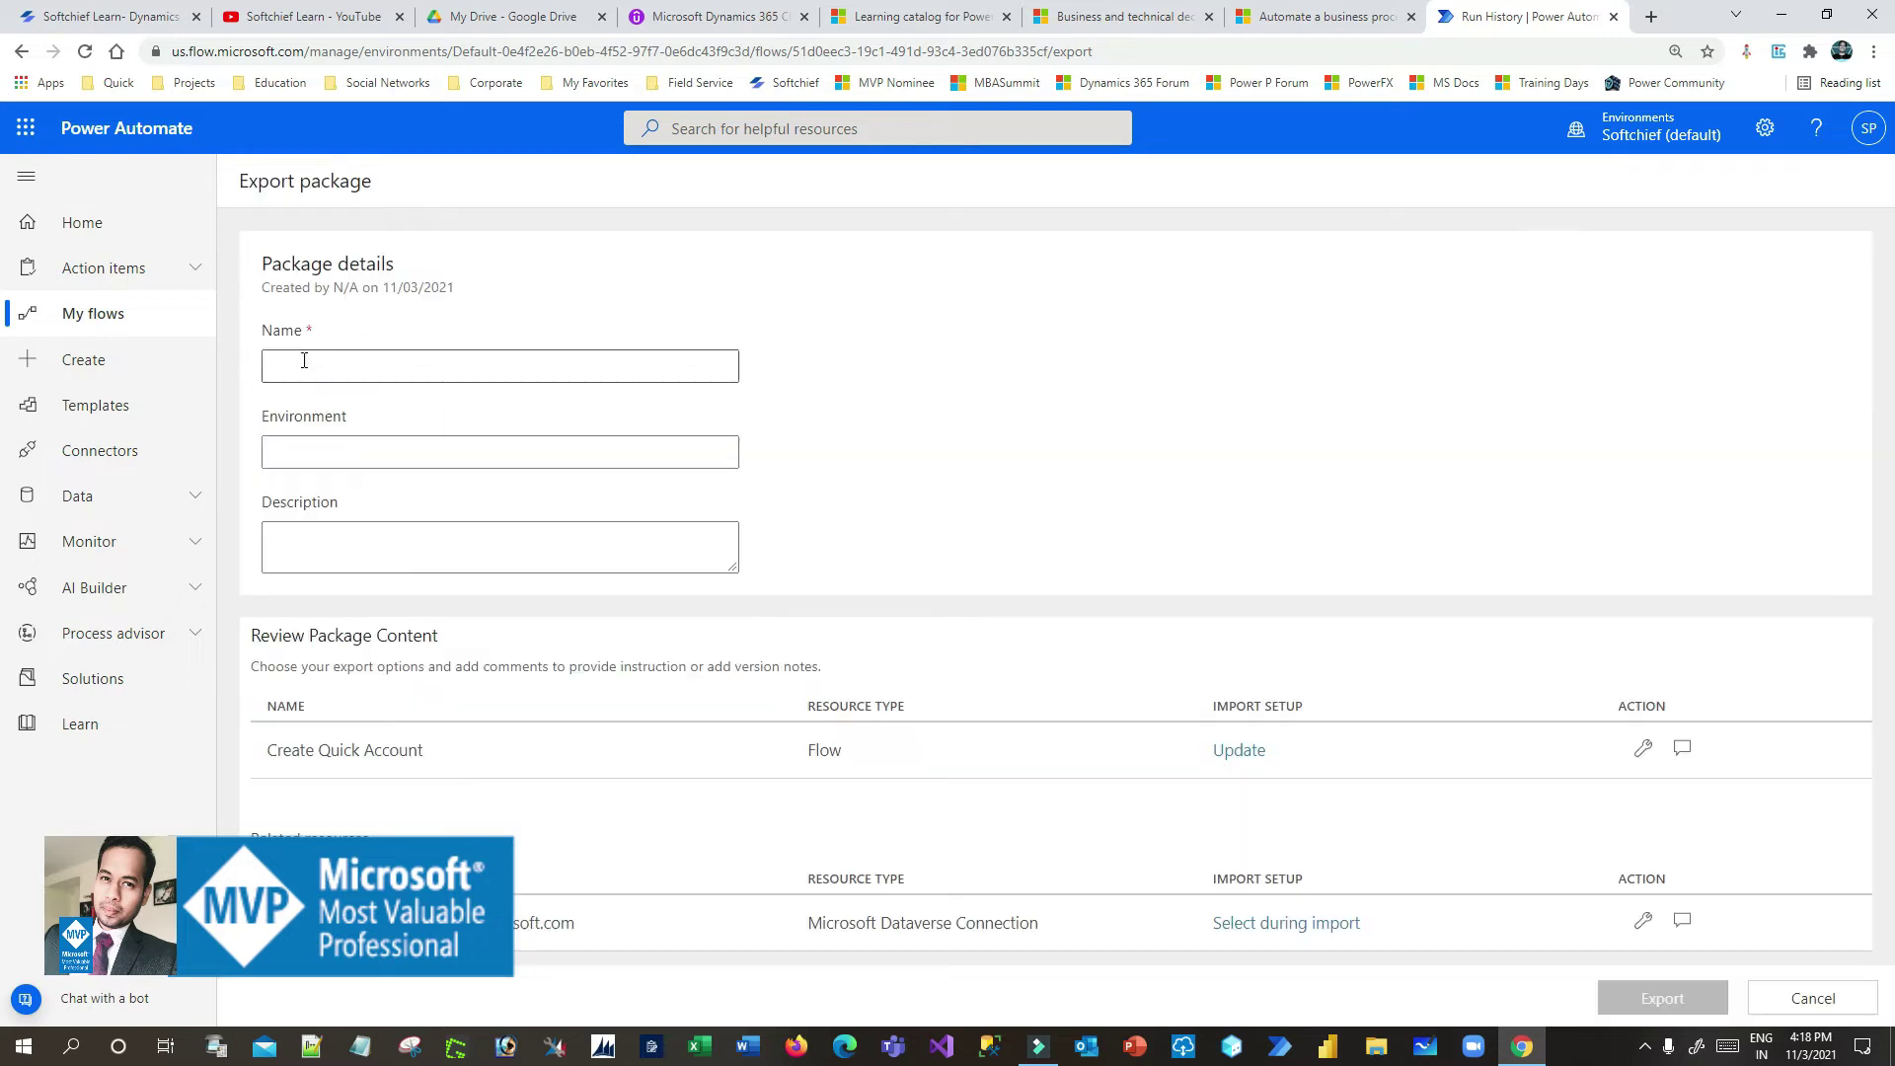
Enter 'Quick Create Account Flow' as the package name and paste it as the description
left_click(304, 362)
type("Quick Create Account Flow")
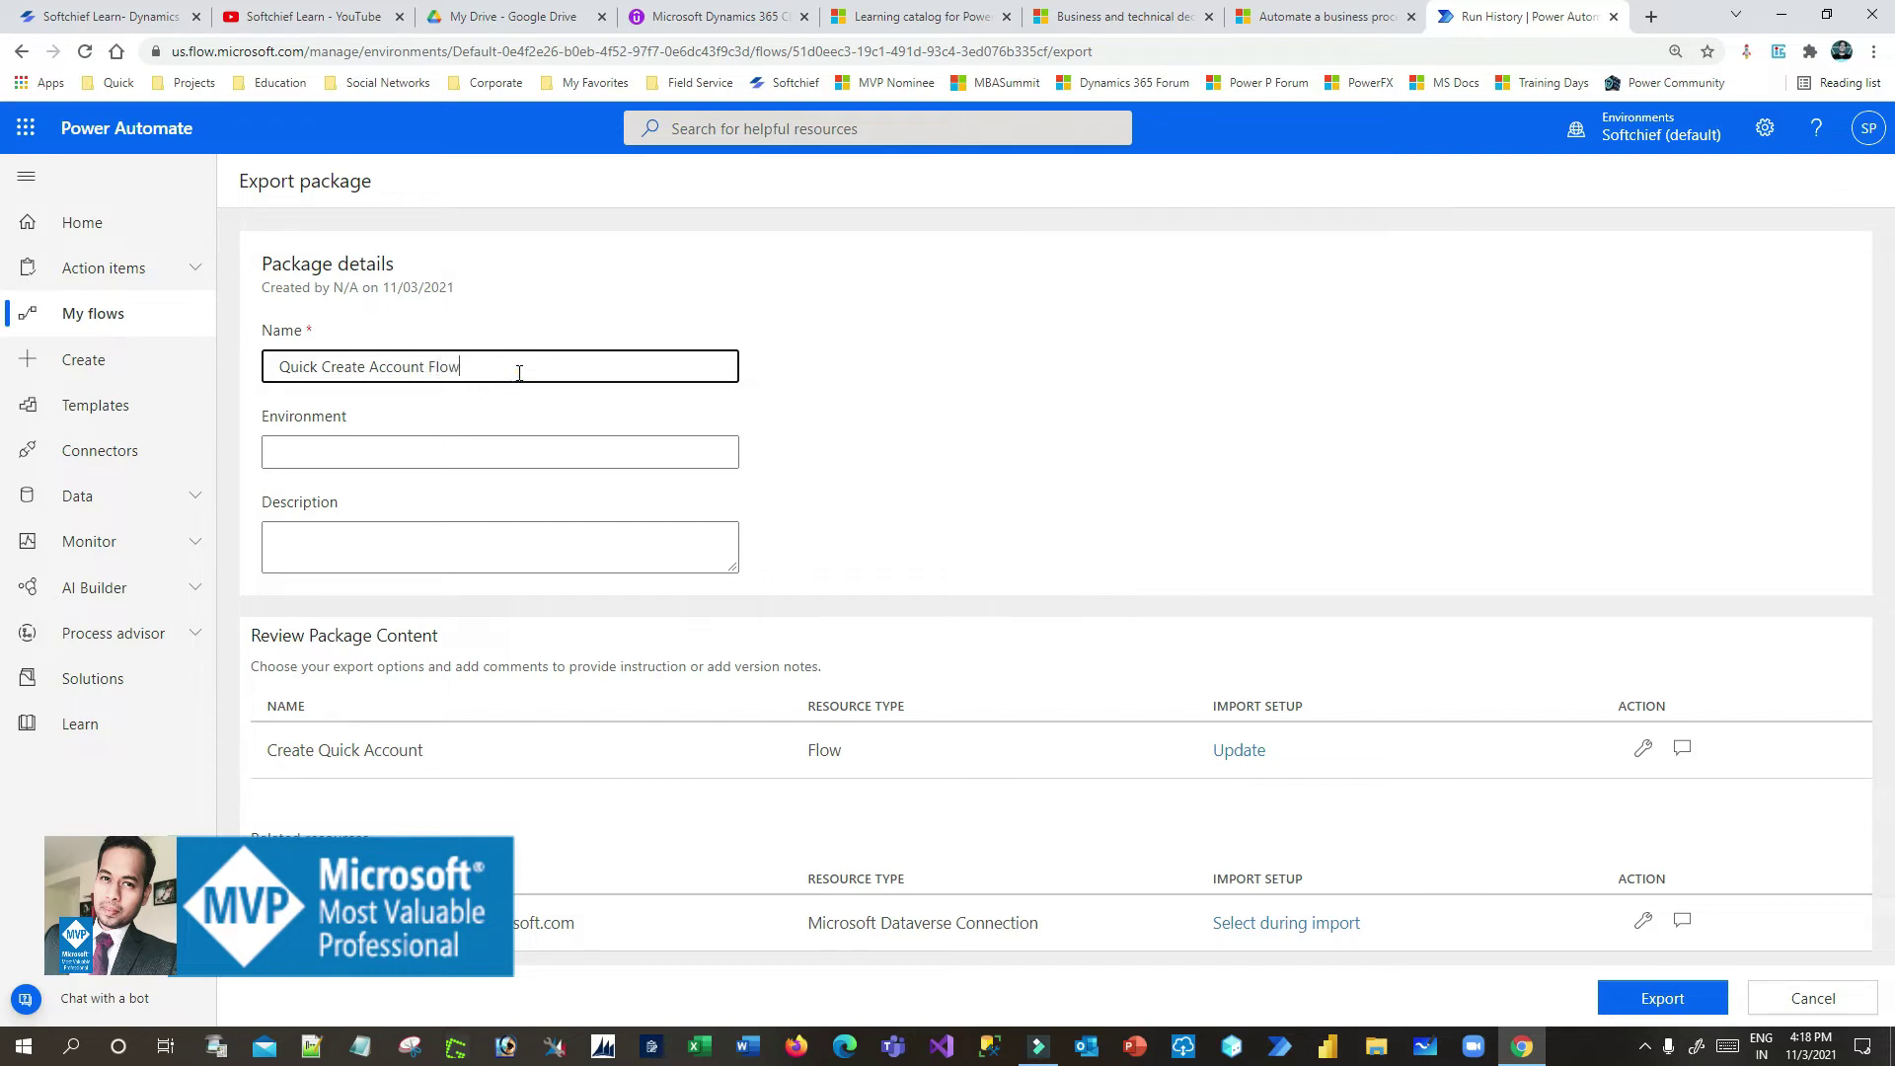
key("ctrl+a")
key("ctrl+c")
left_click(329, 533)
key("ctrl+v")
Set the package environment to Development
left_click(470, 438)
type("Devel")
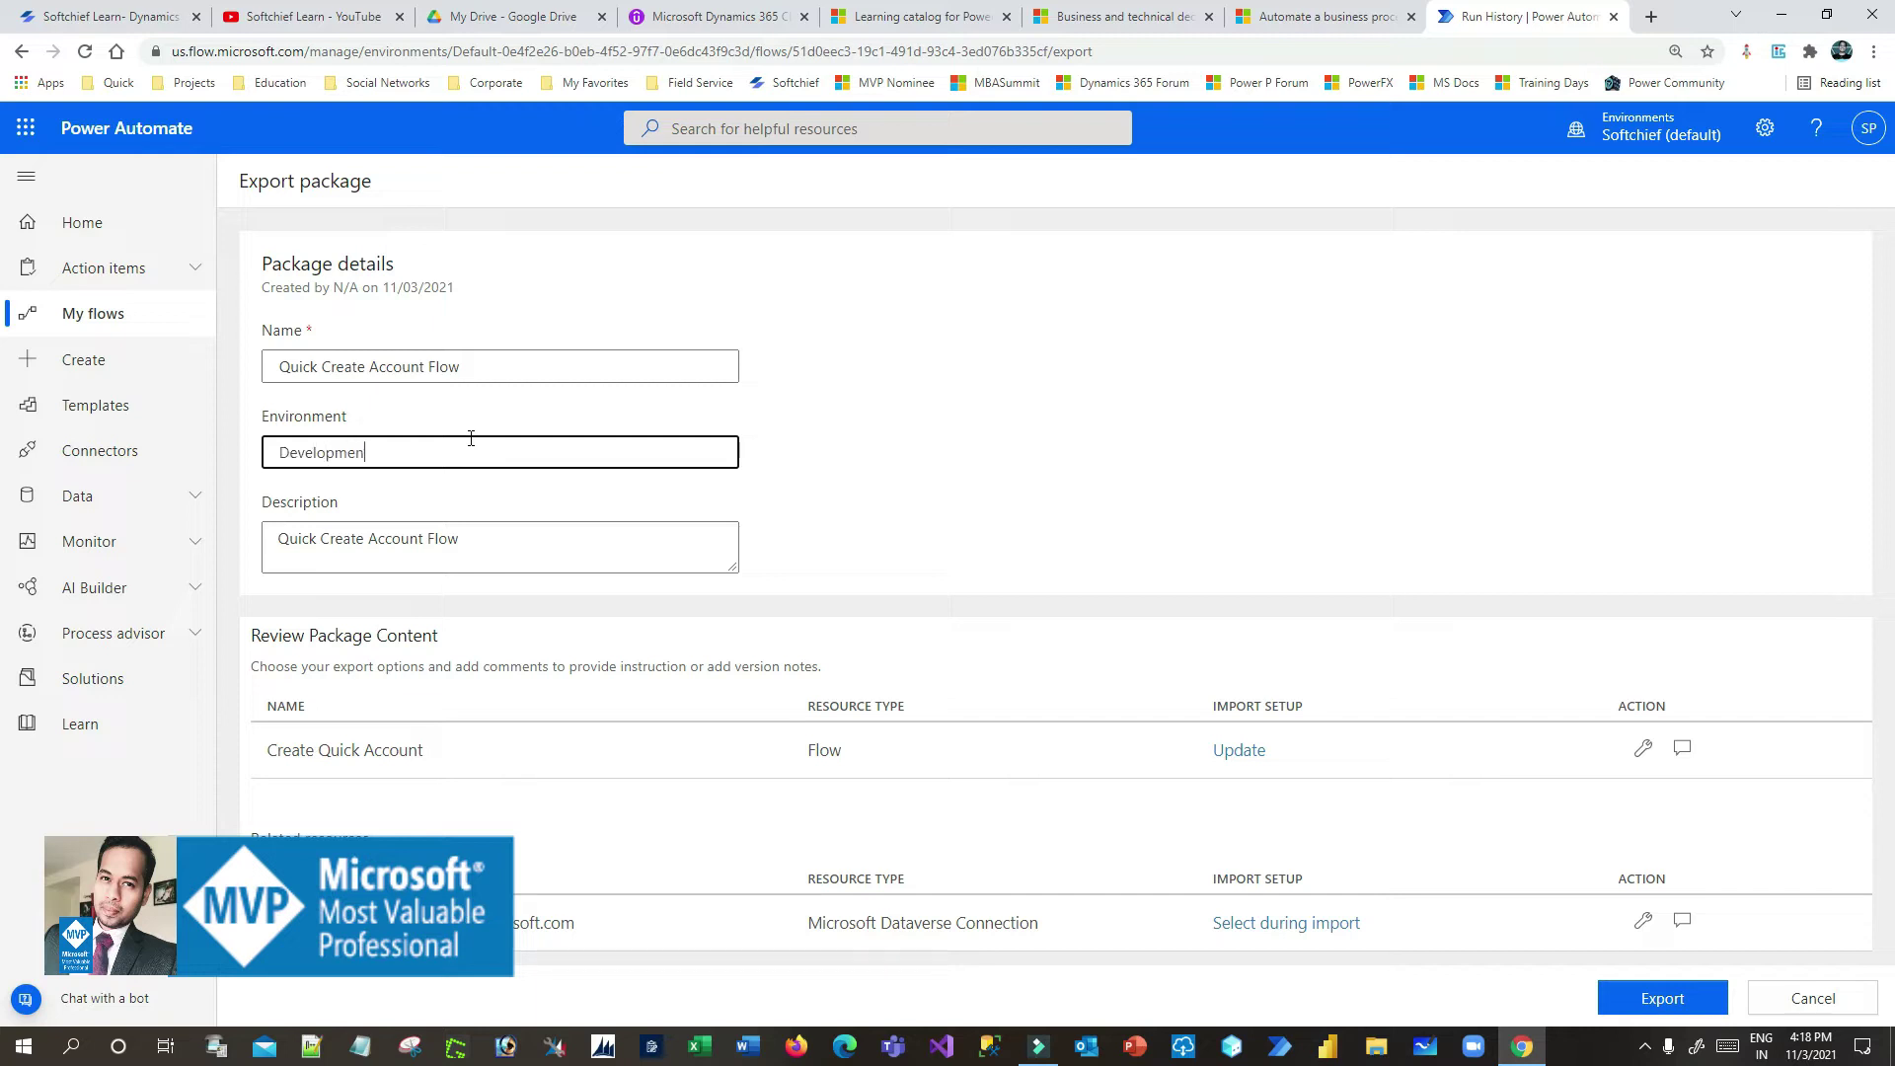
left_click(844, 417)
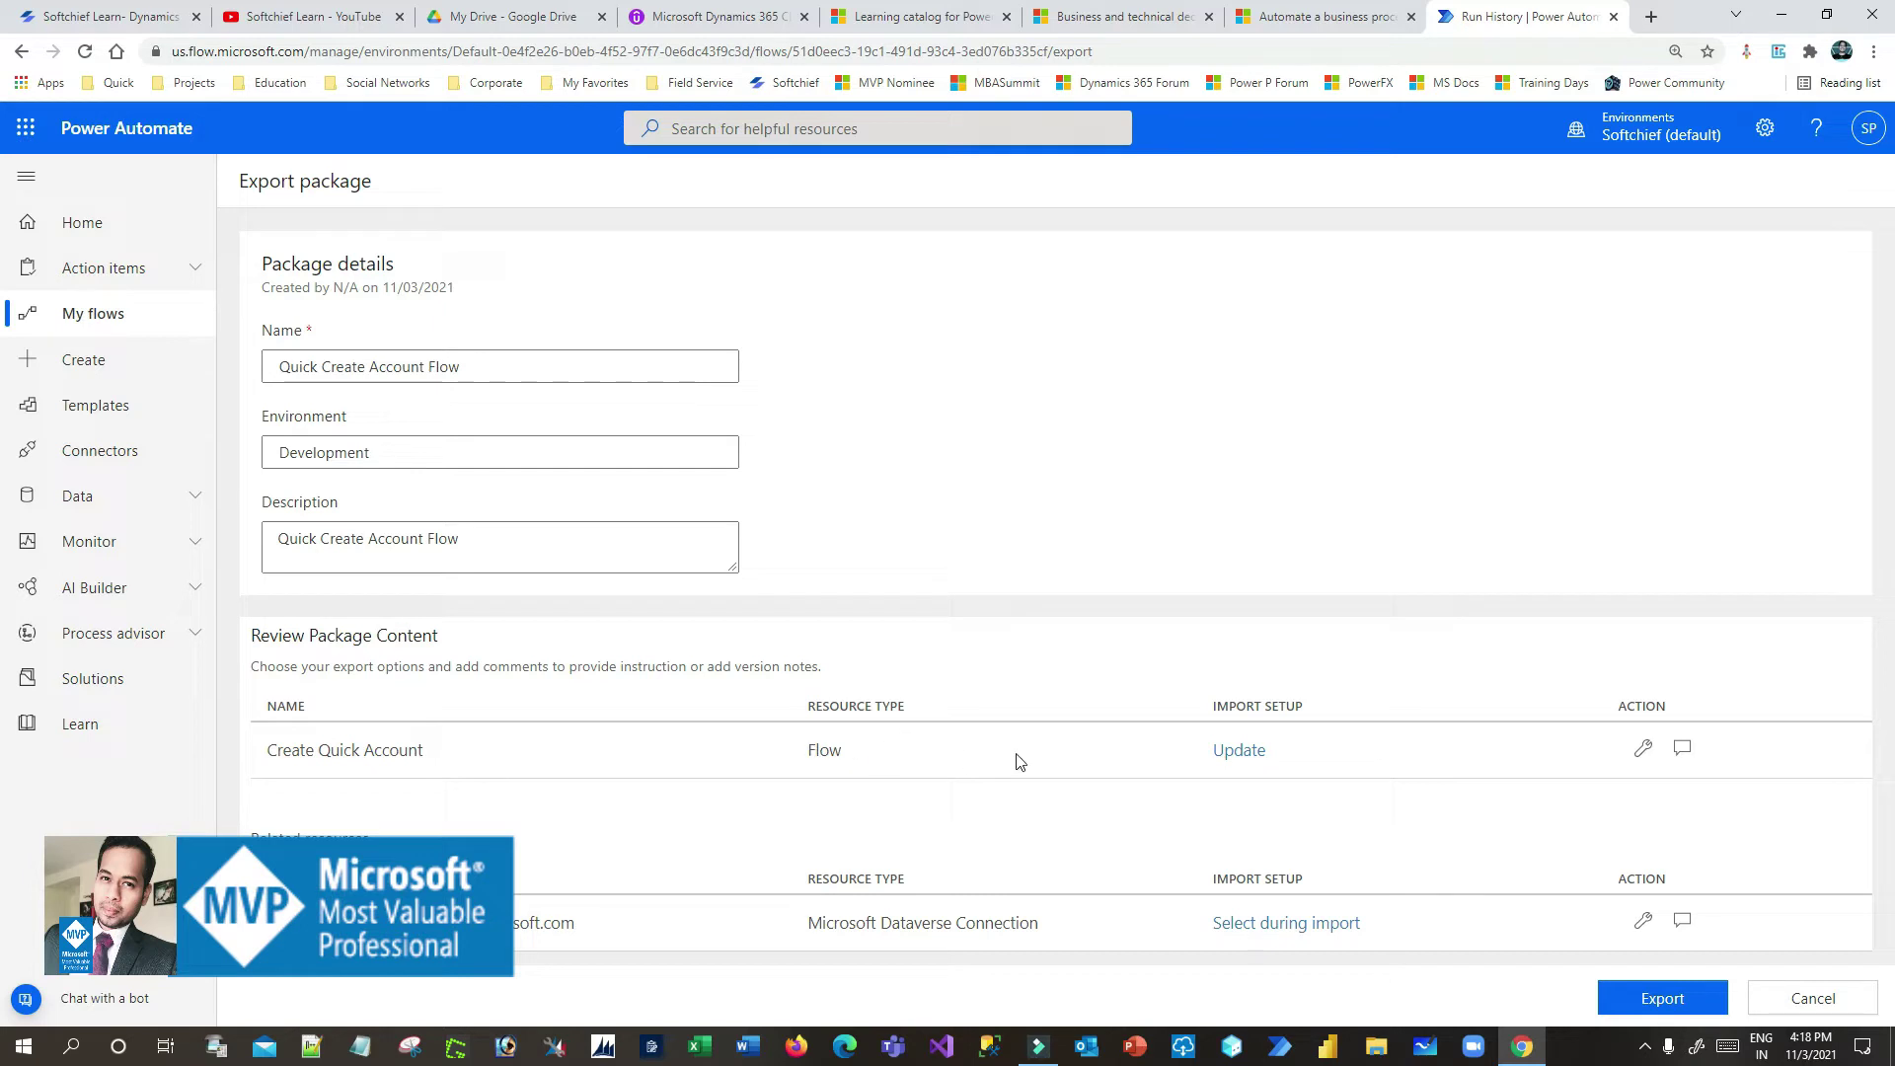
left_click(1240, 751)
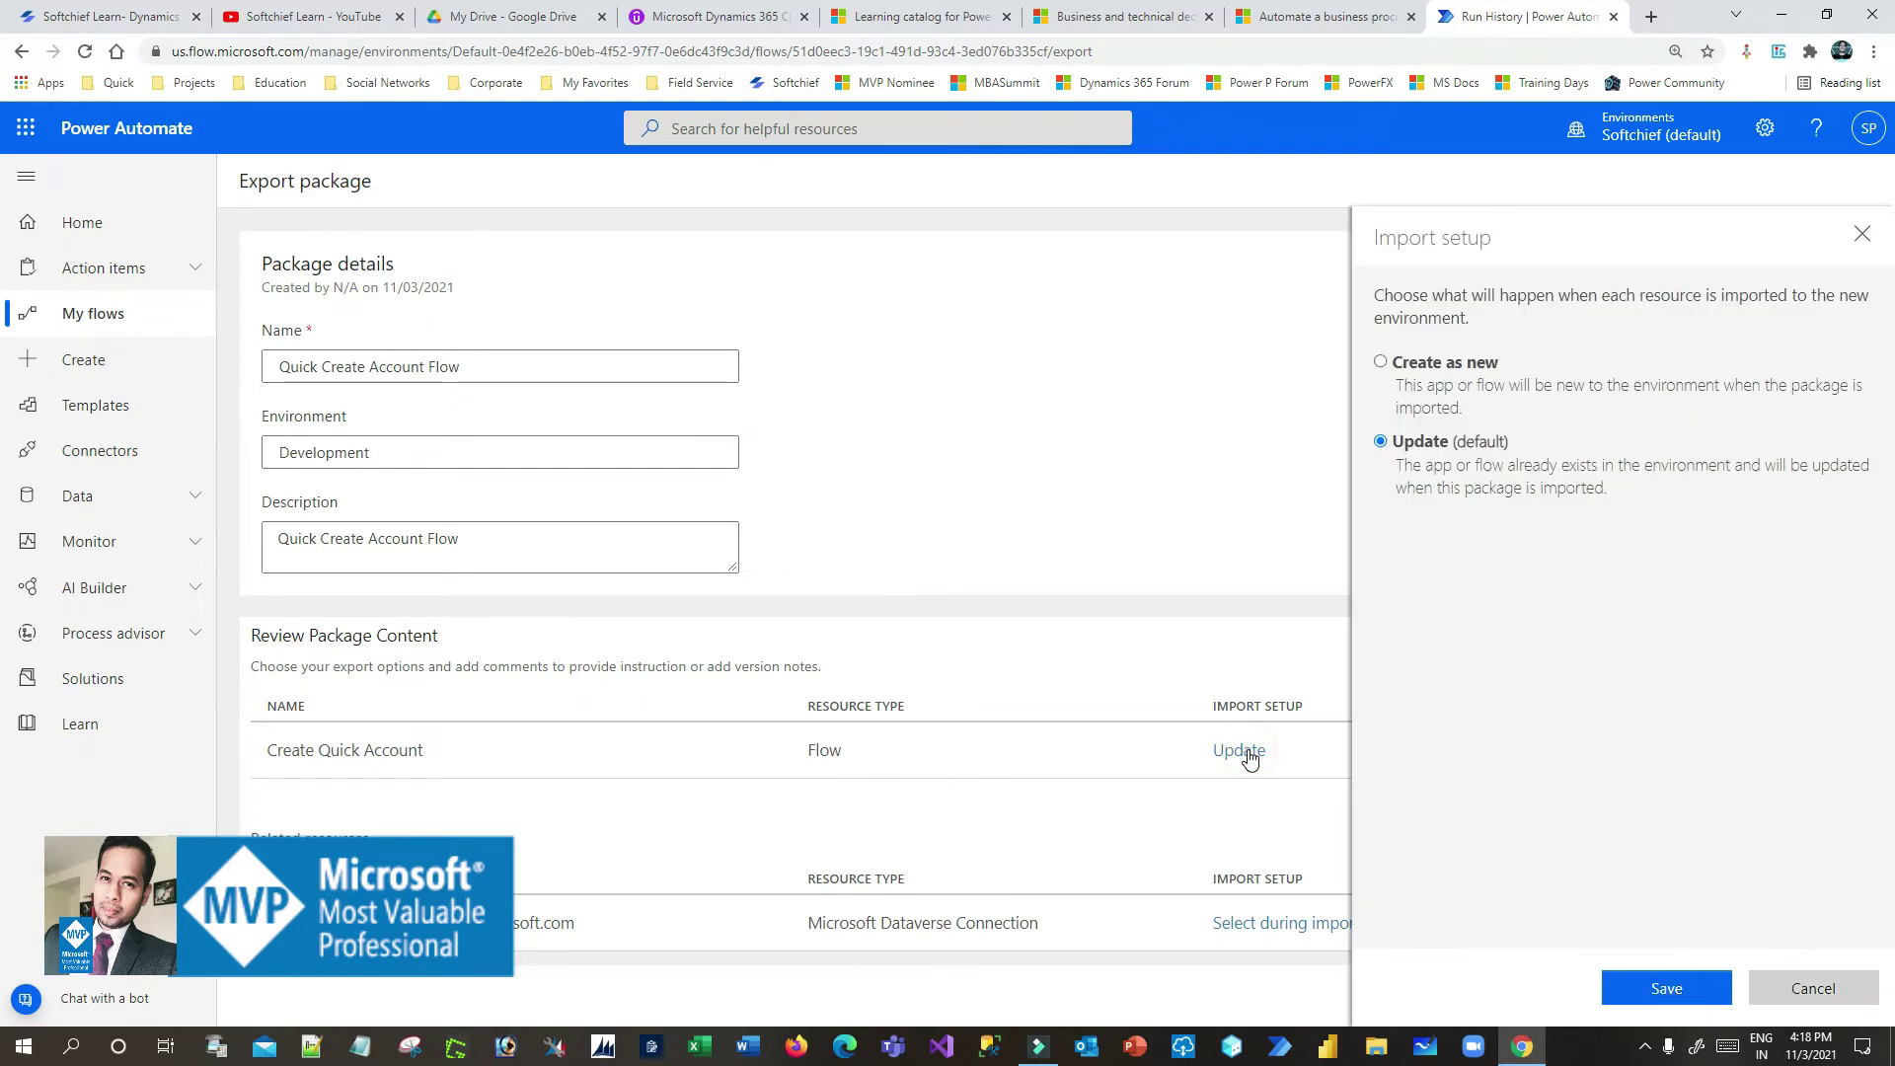
Set the flow's import setup to 'Create as new'
left_click(1381, 362)
left_click(1382, 444)
left_click(1381, 365)
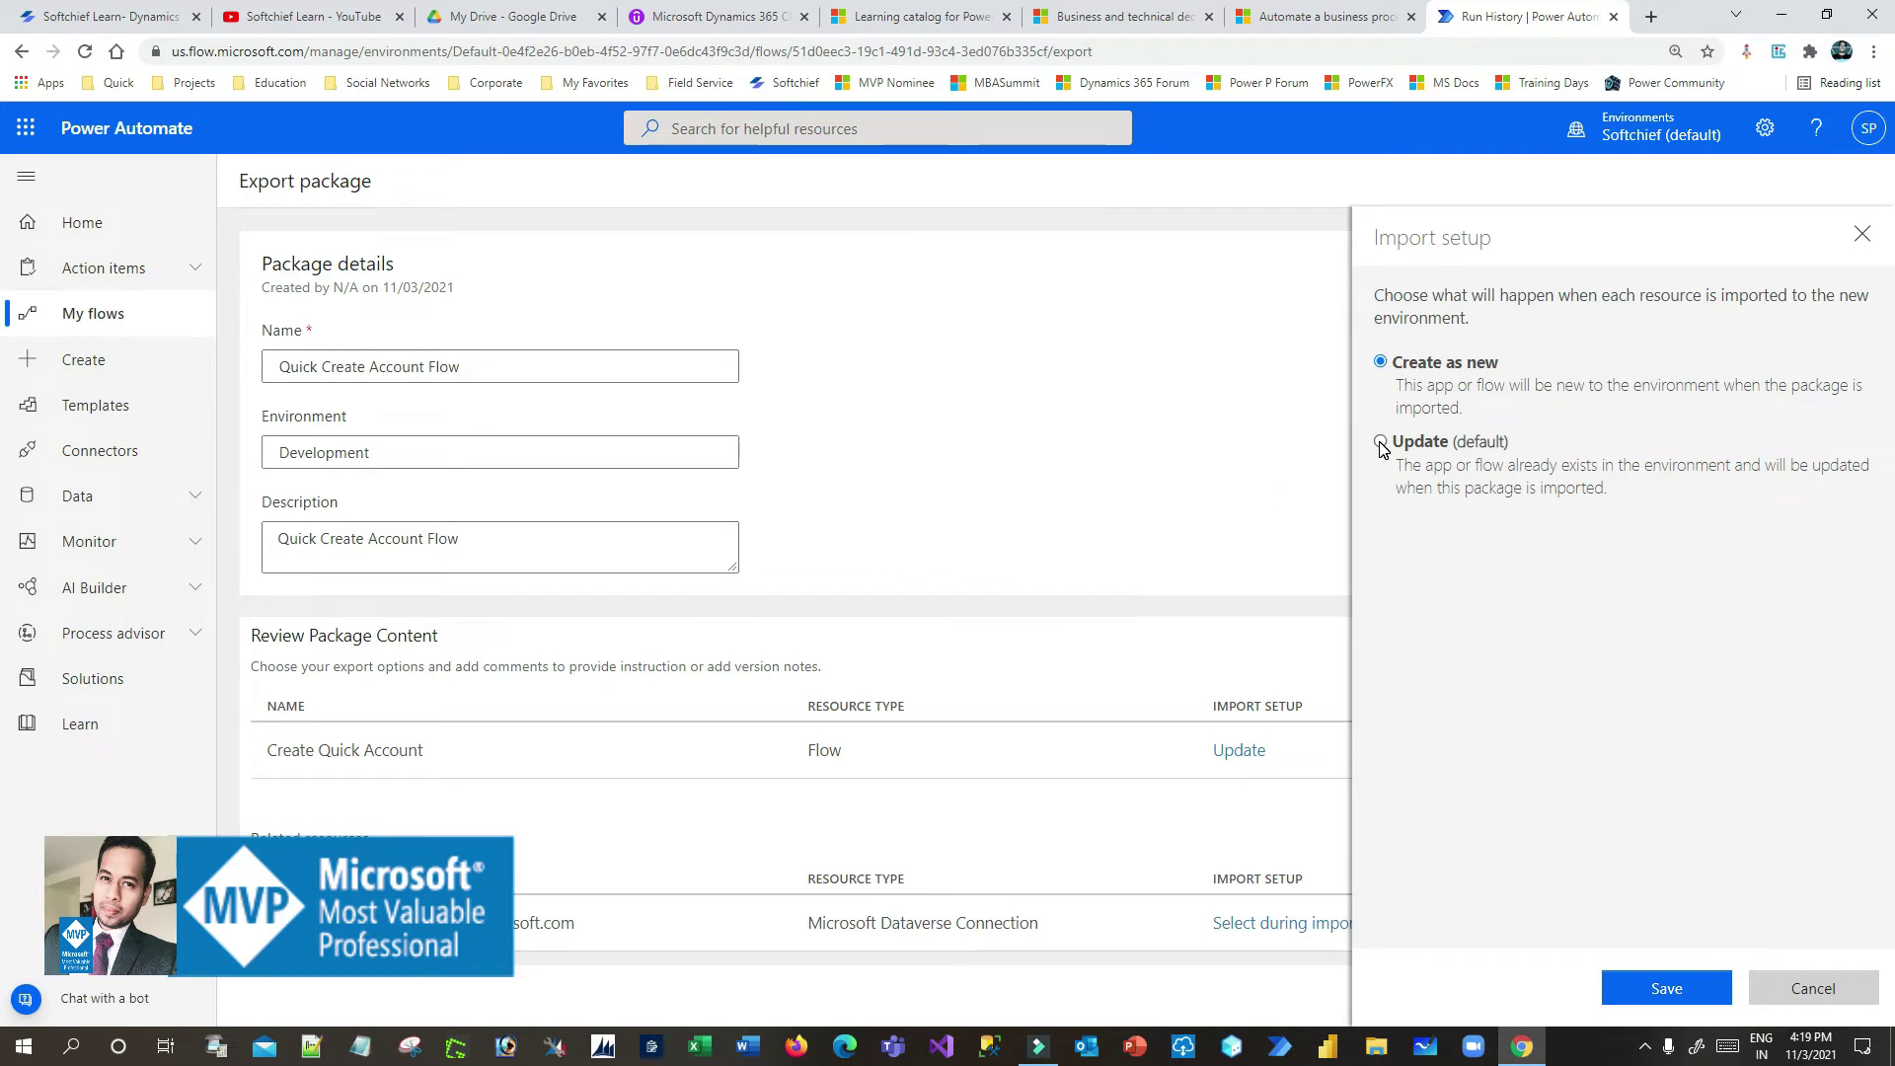
left_click(1681, 987)
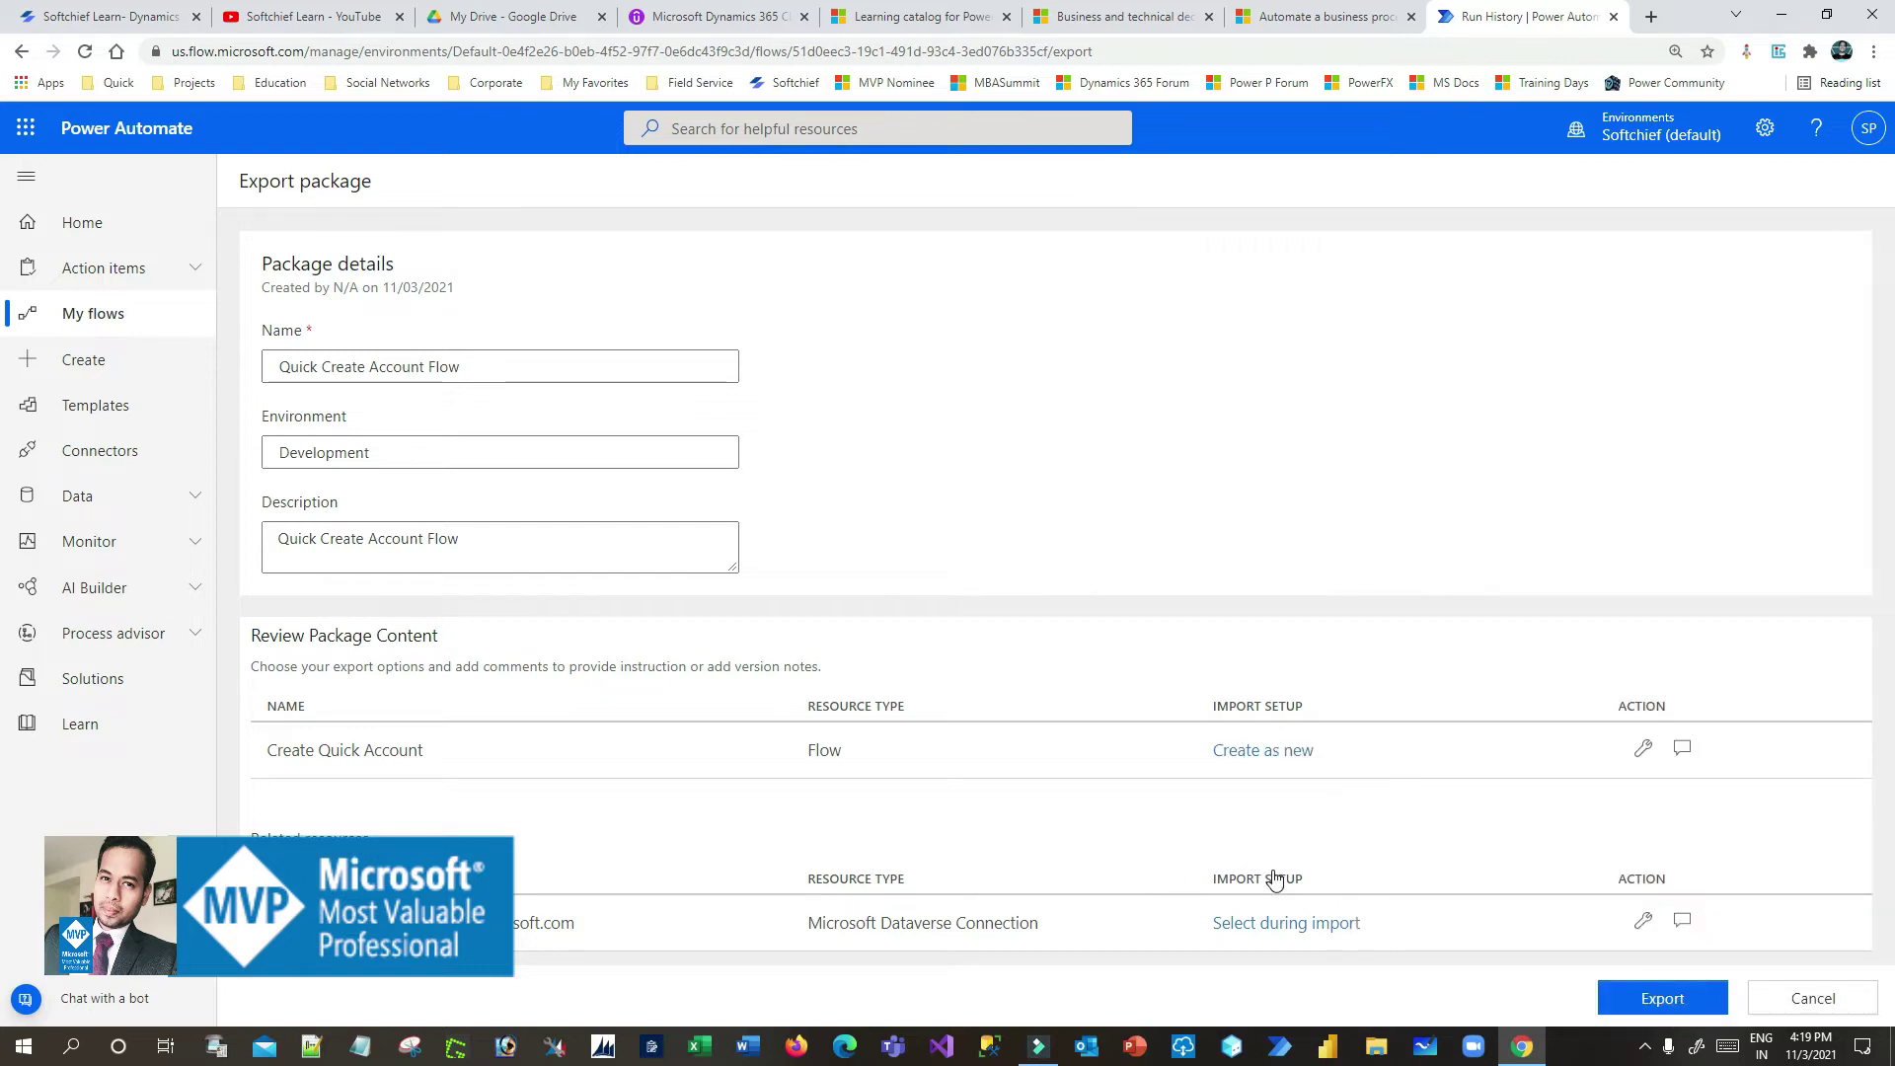
Keep 'Select during import' for the Microsoft Dataverse connection
left_click_drag(770, 920, 1084, 918)
left_click(1084, 913)
left_click_drag(771, 922, 1030, 921)
left_click(1030, 921)
left_click_drag(817, 925, 1036, 921)
left_click(1036, 920)
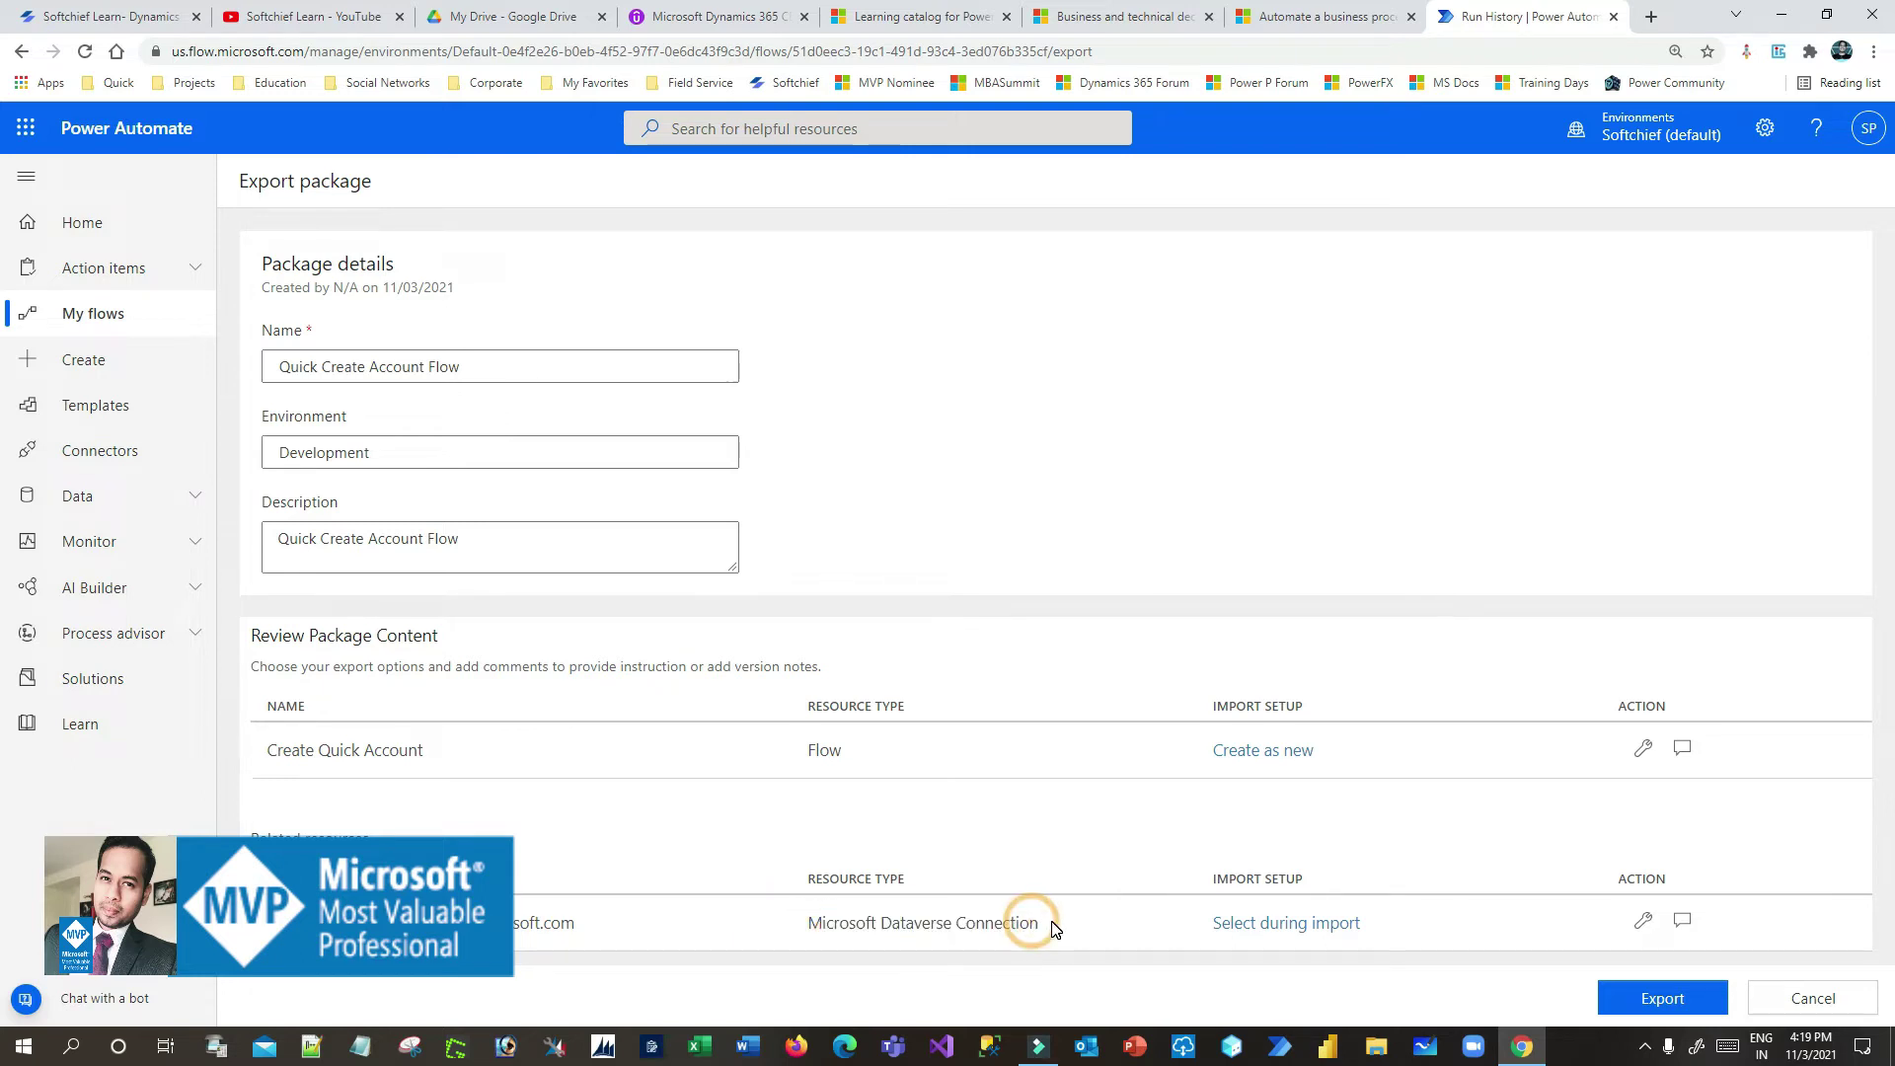
left_click(1258, 928)
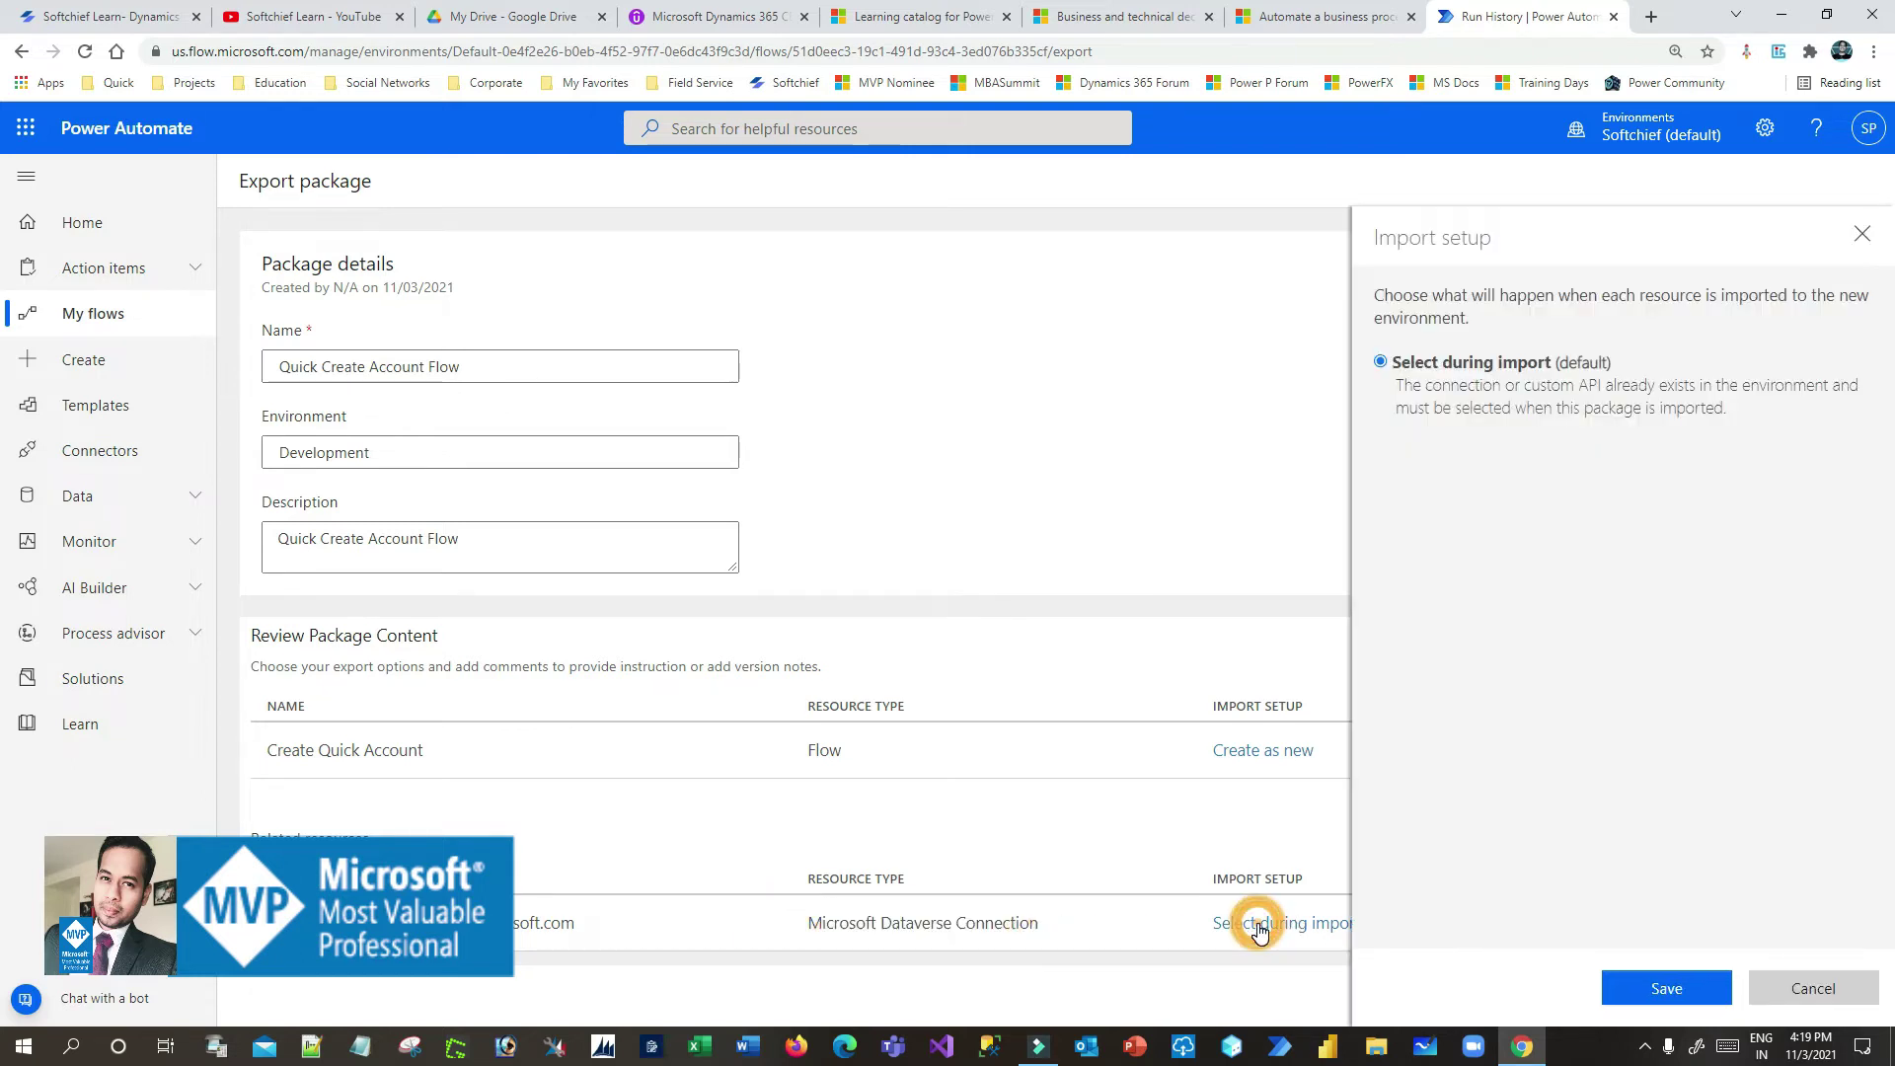
left_click(1668, 989)
Export the package, save the zip to the Desktop, and confirm it appears there
left_click(1655, 1000)
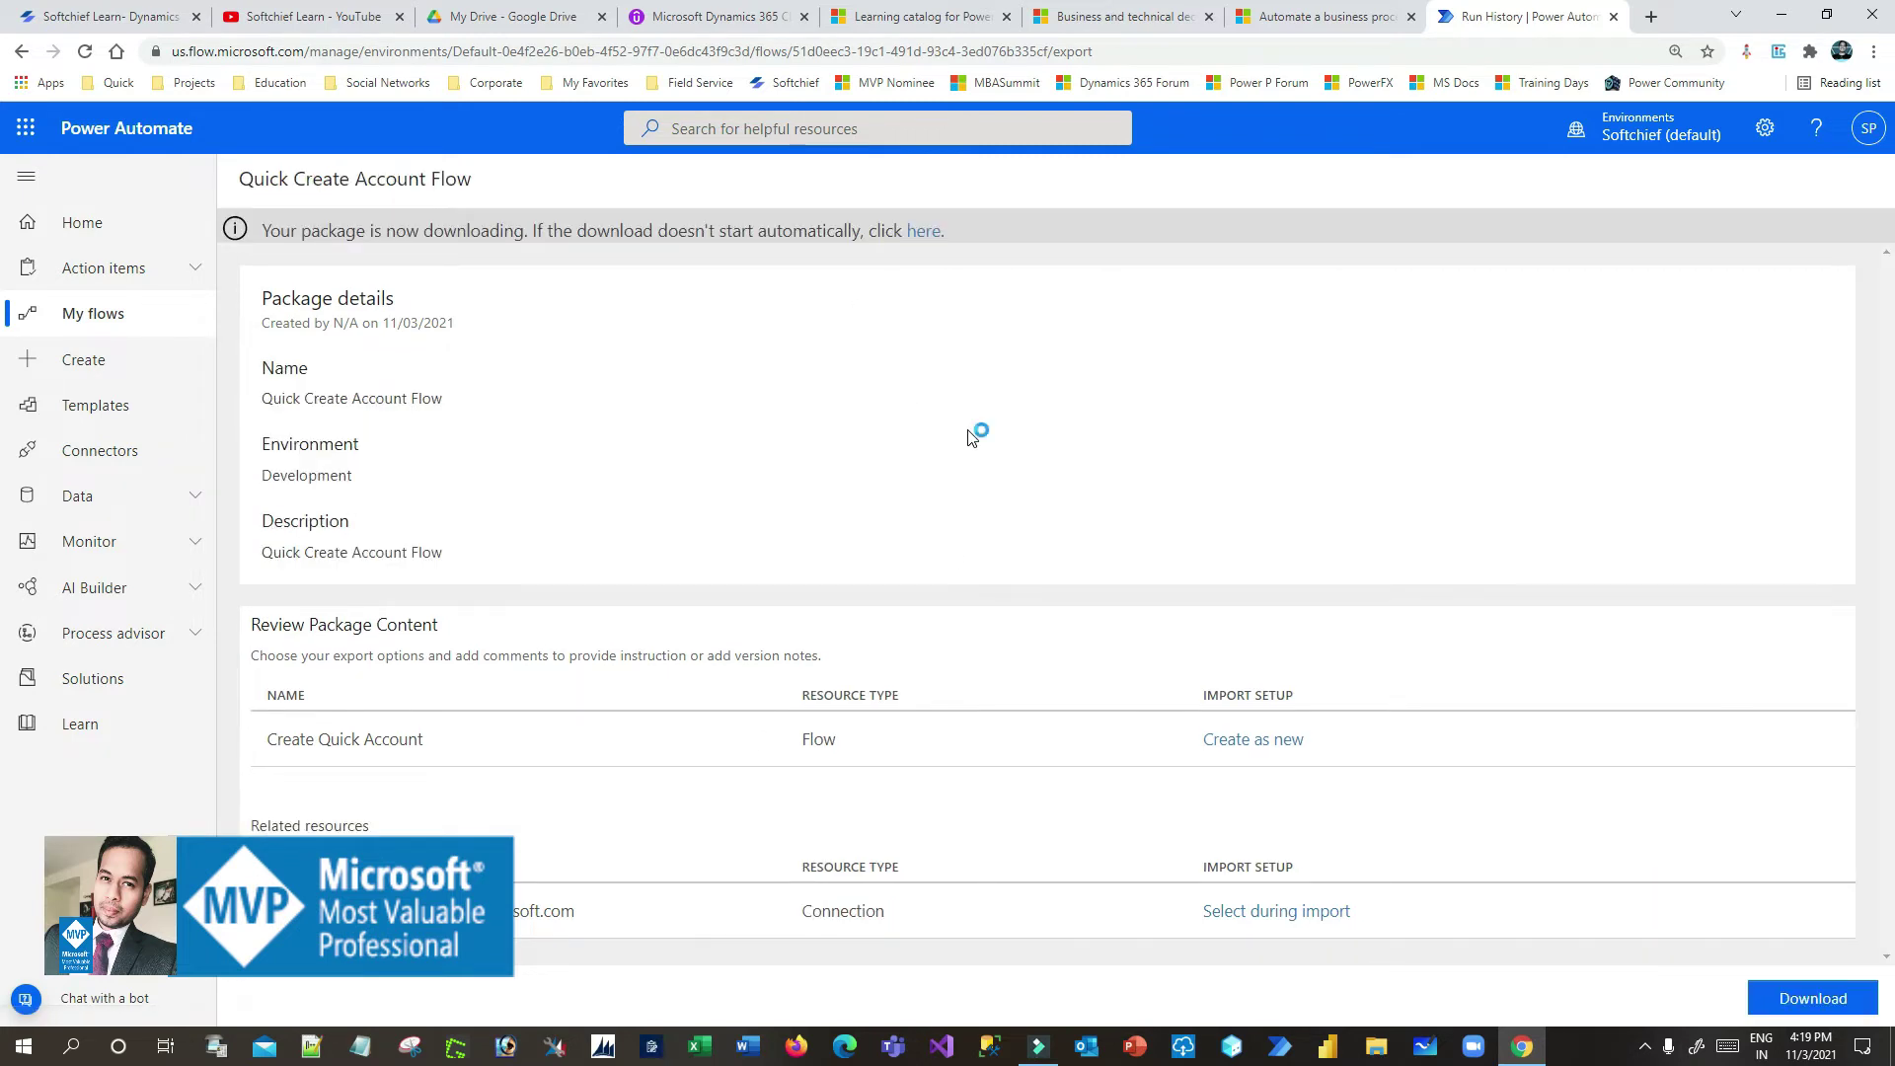
left_click(79, 154)
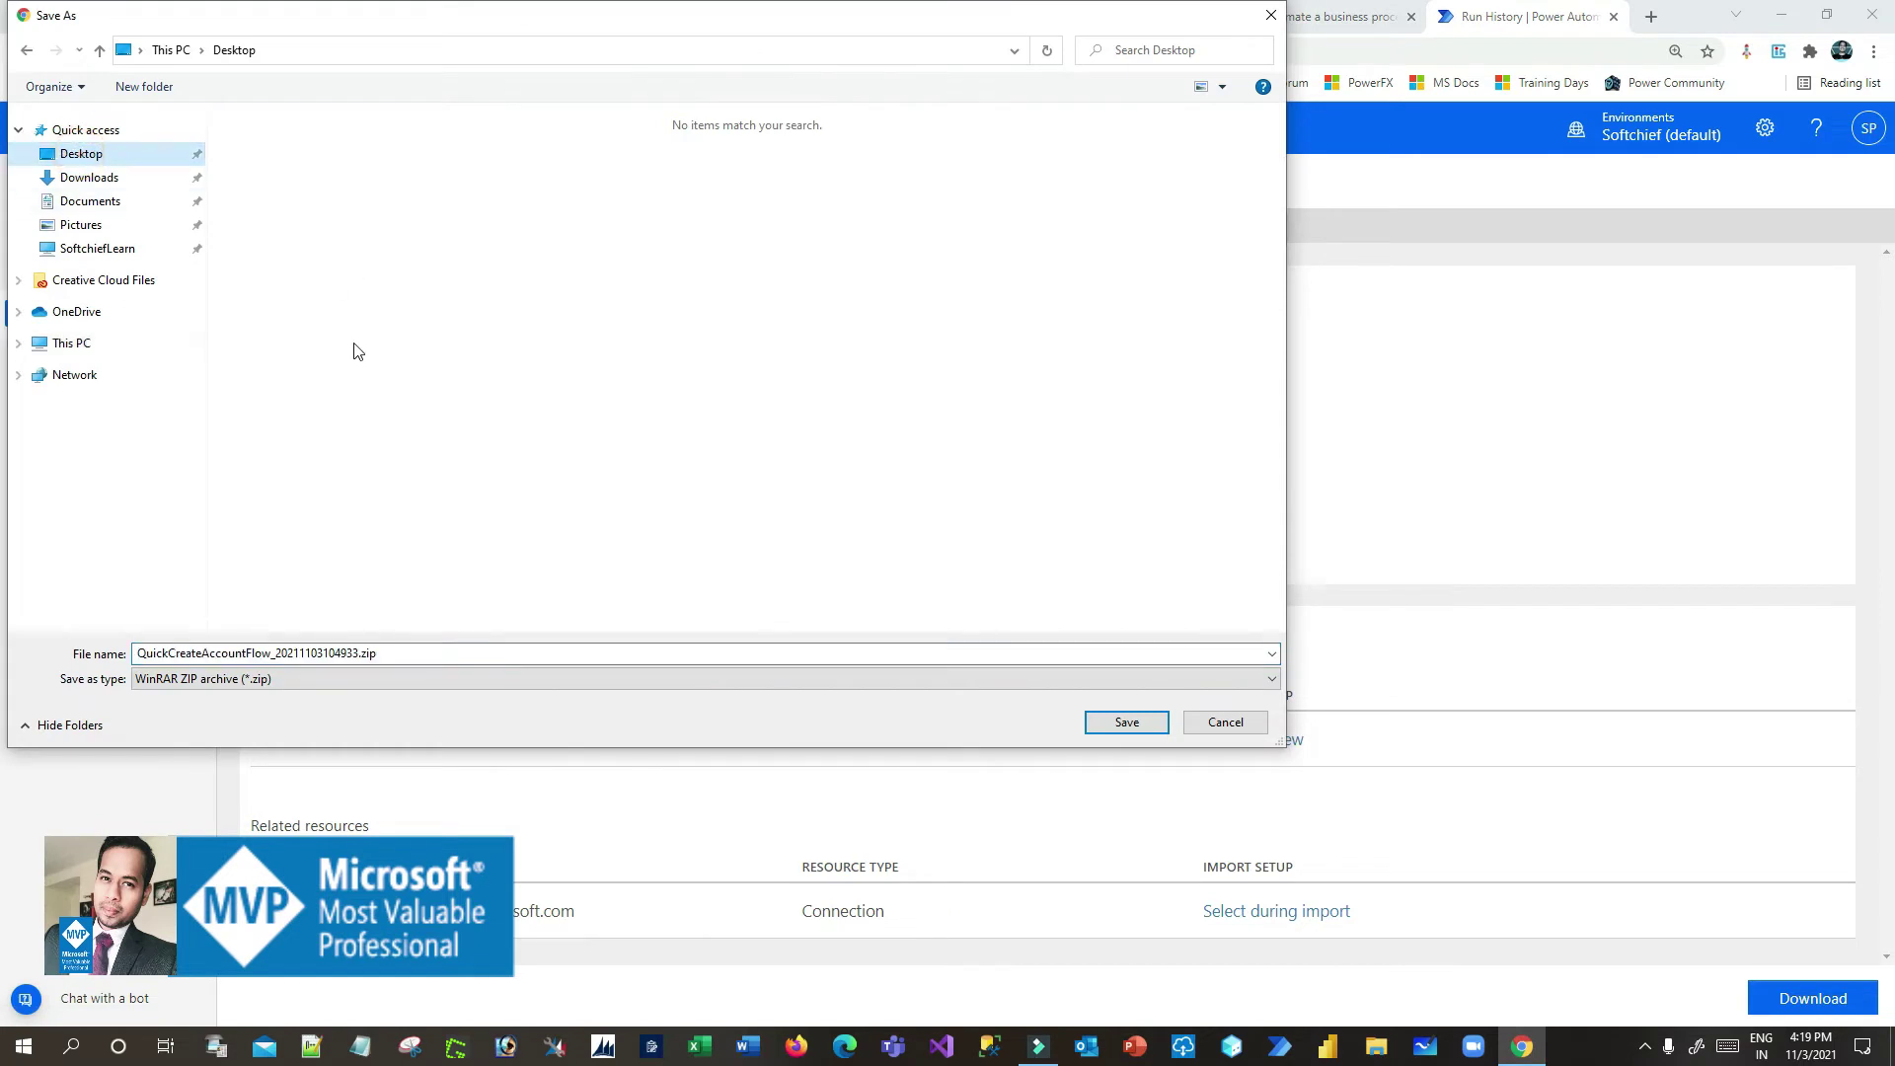
left_click(1126, 722)
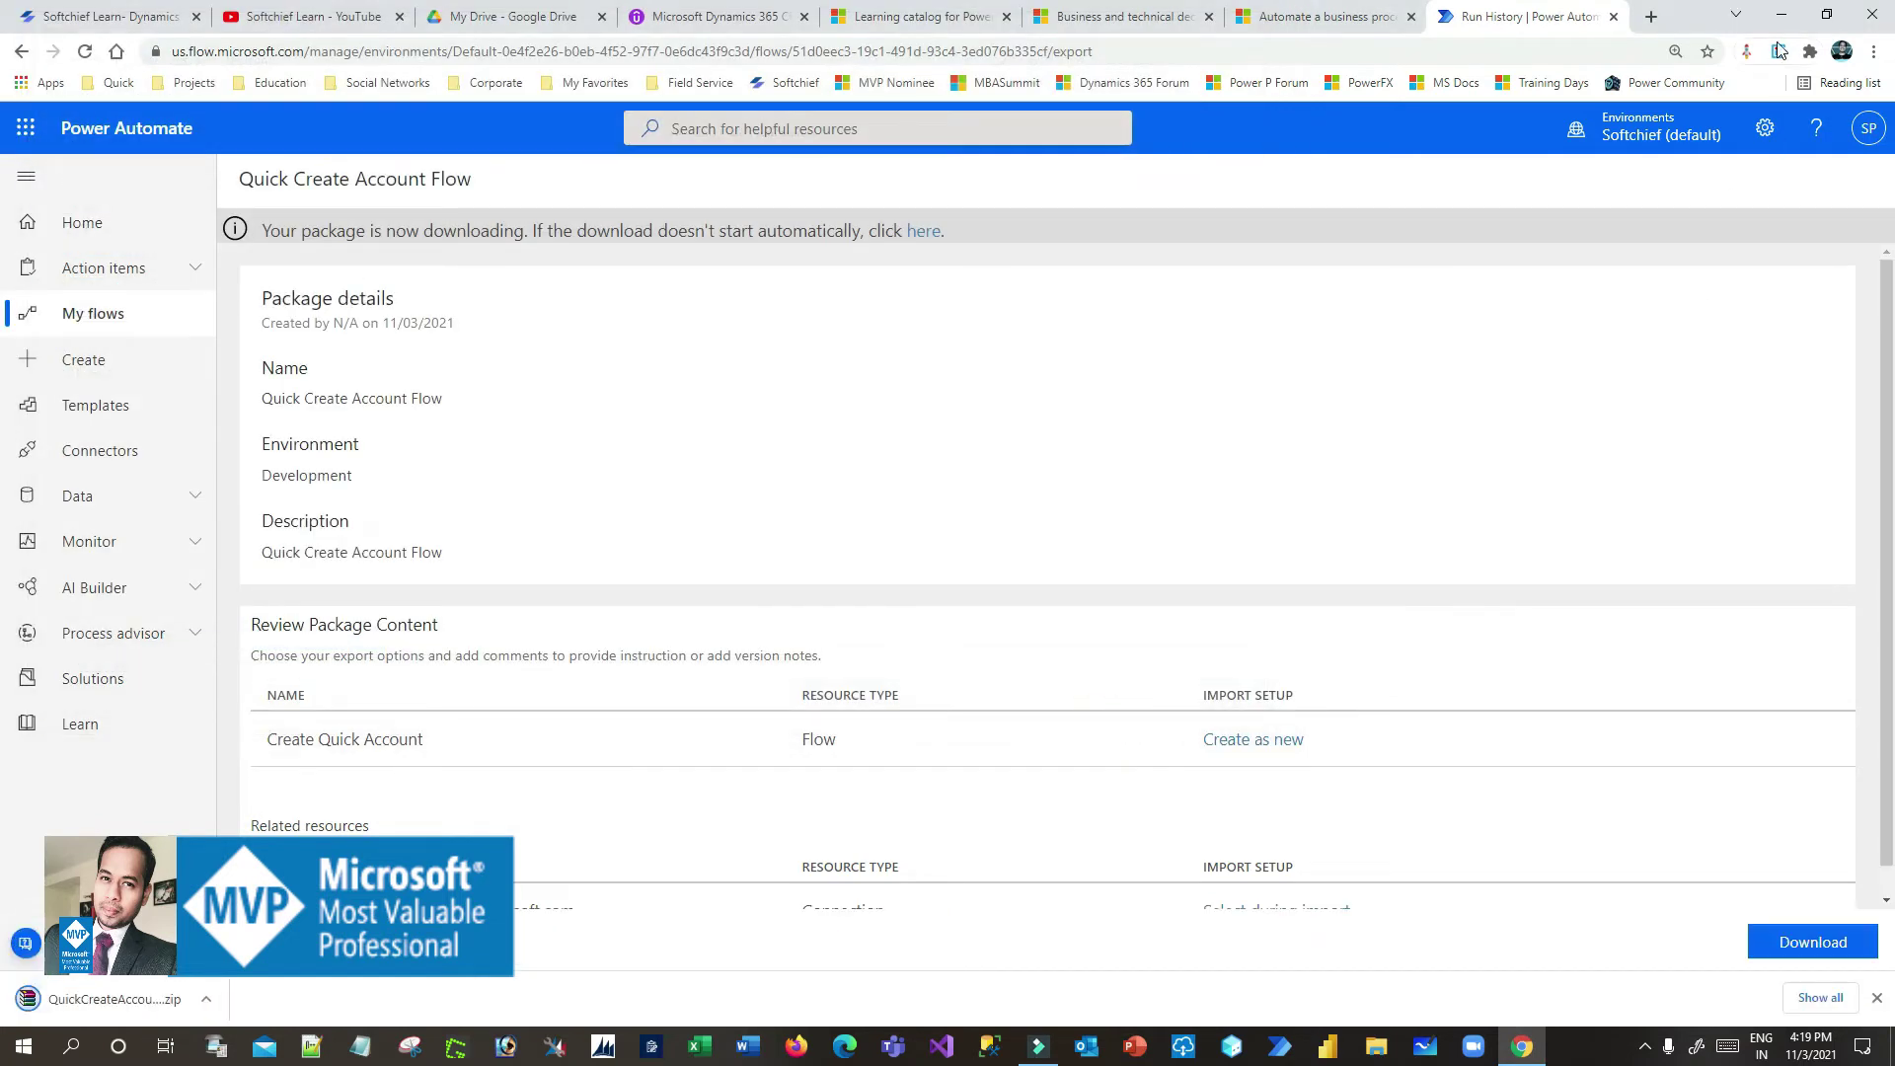
left_click(1787, 22)
right_click(761, 241)
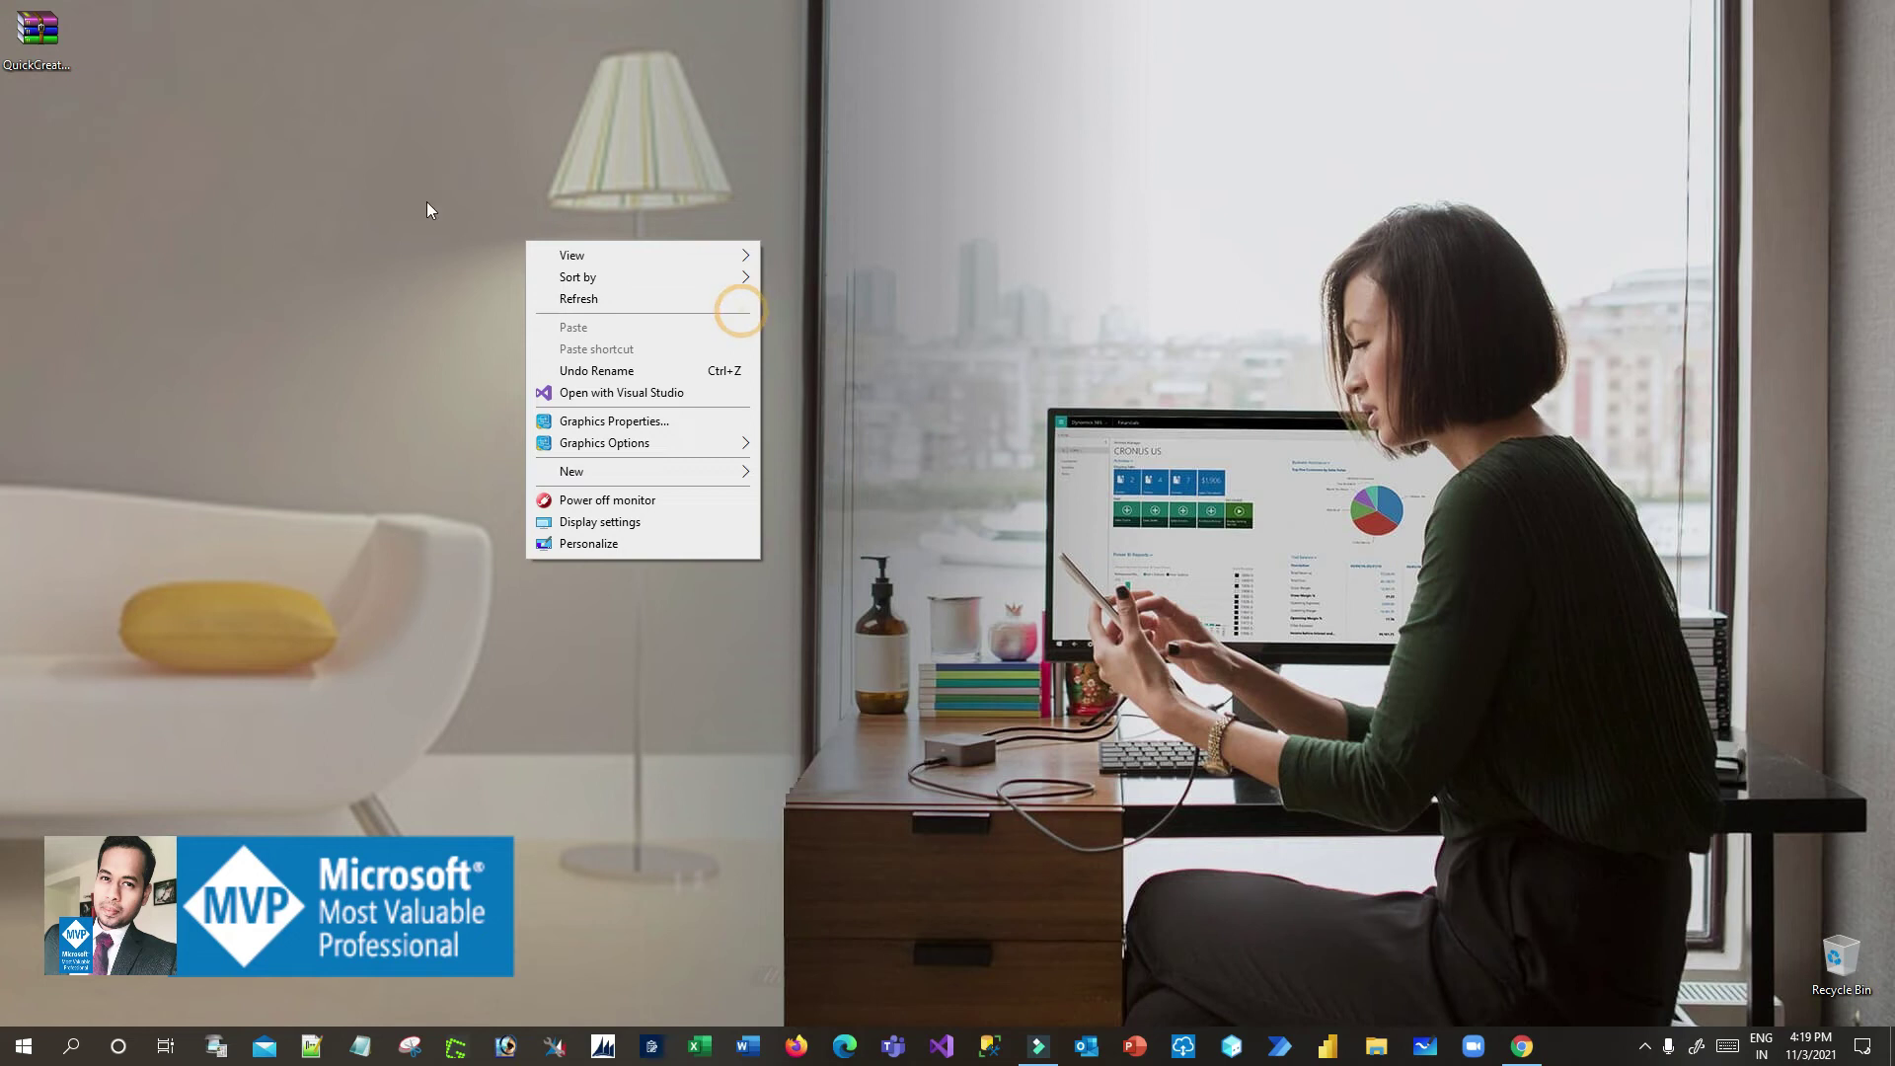
left_click(675, 307)
left_click_drag(39, 39, 883, 114)
left_click(1521, 1049)
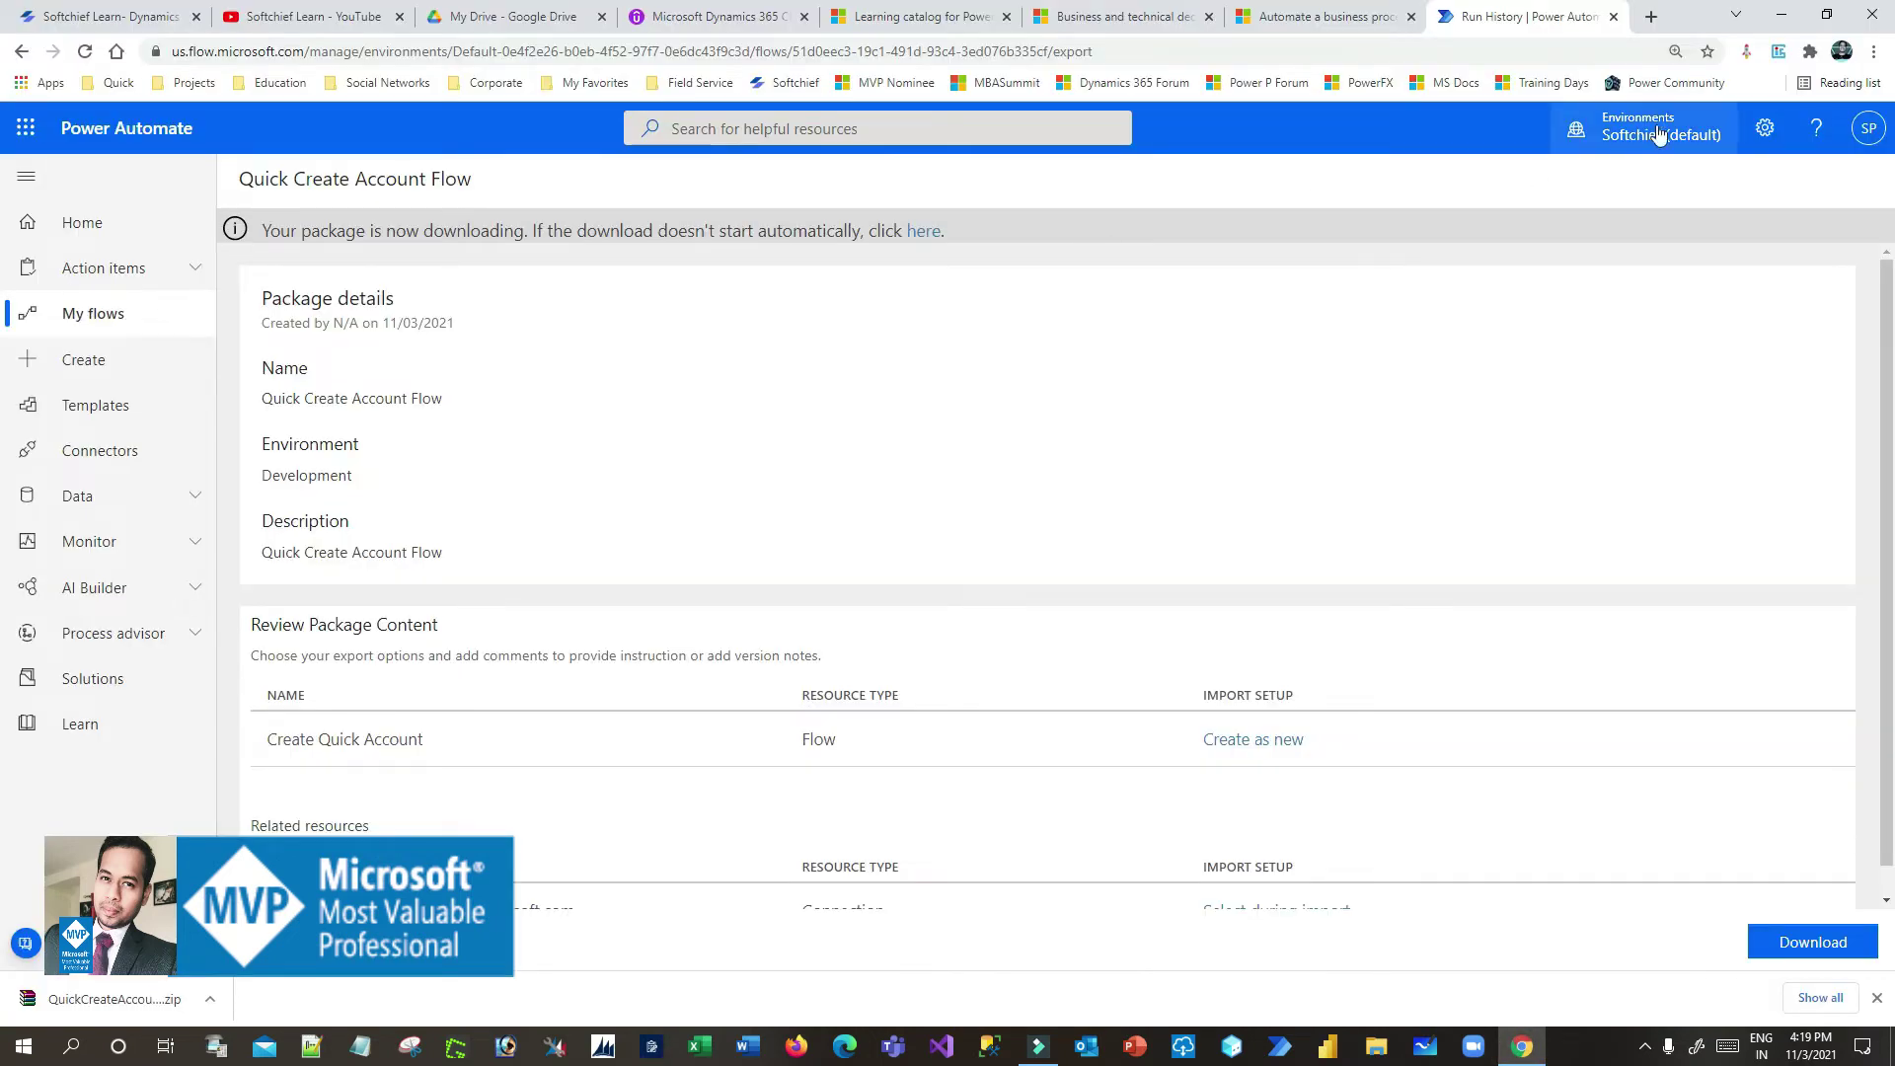
left_click(1688, 141)
Switch to the Development environment and open the Import package page
left_click(1644, 314)
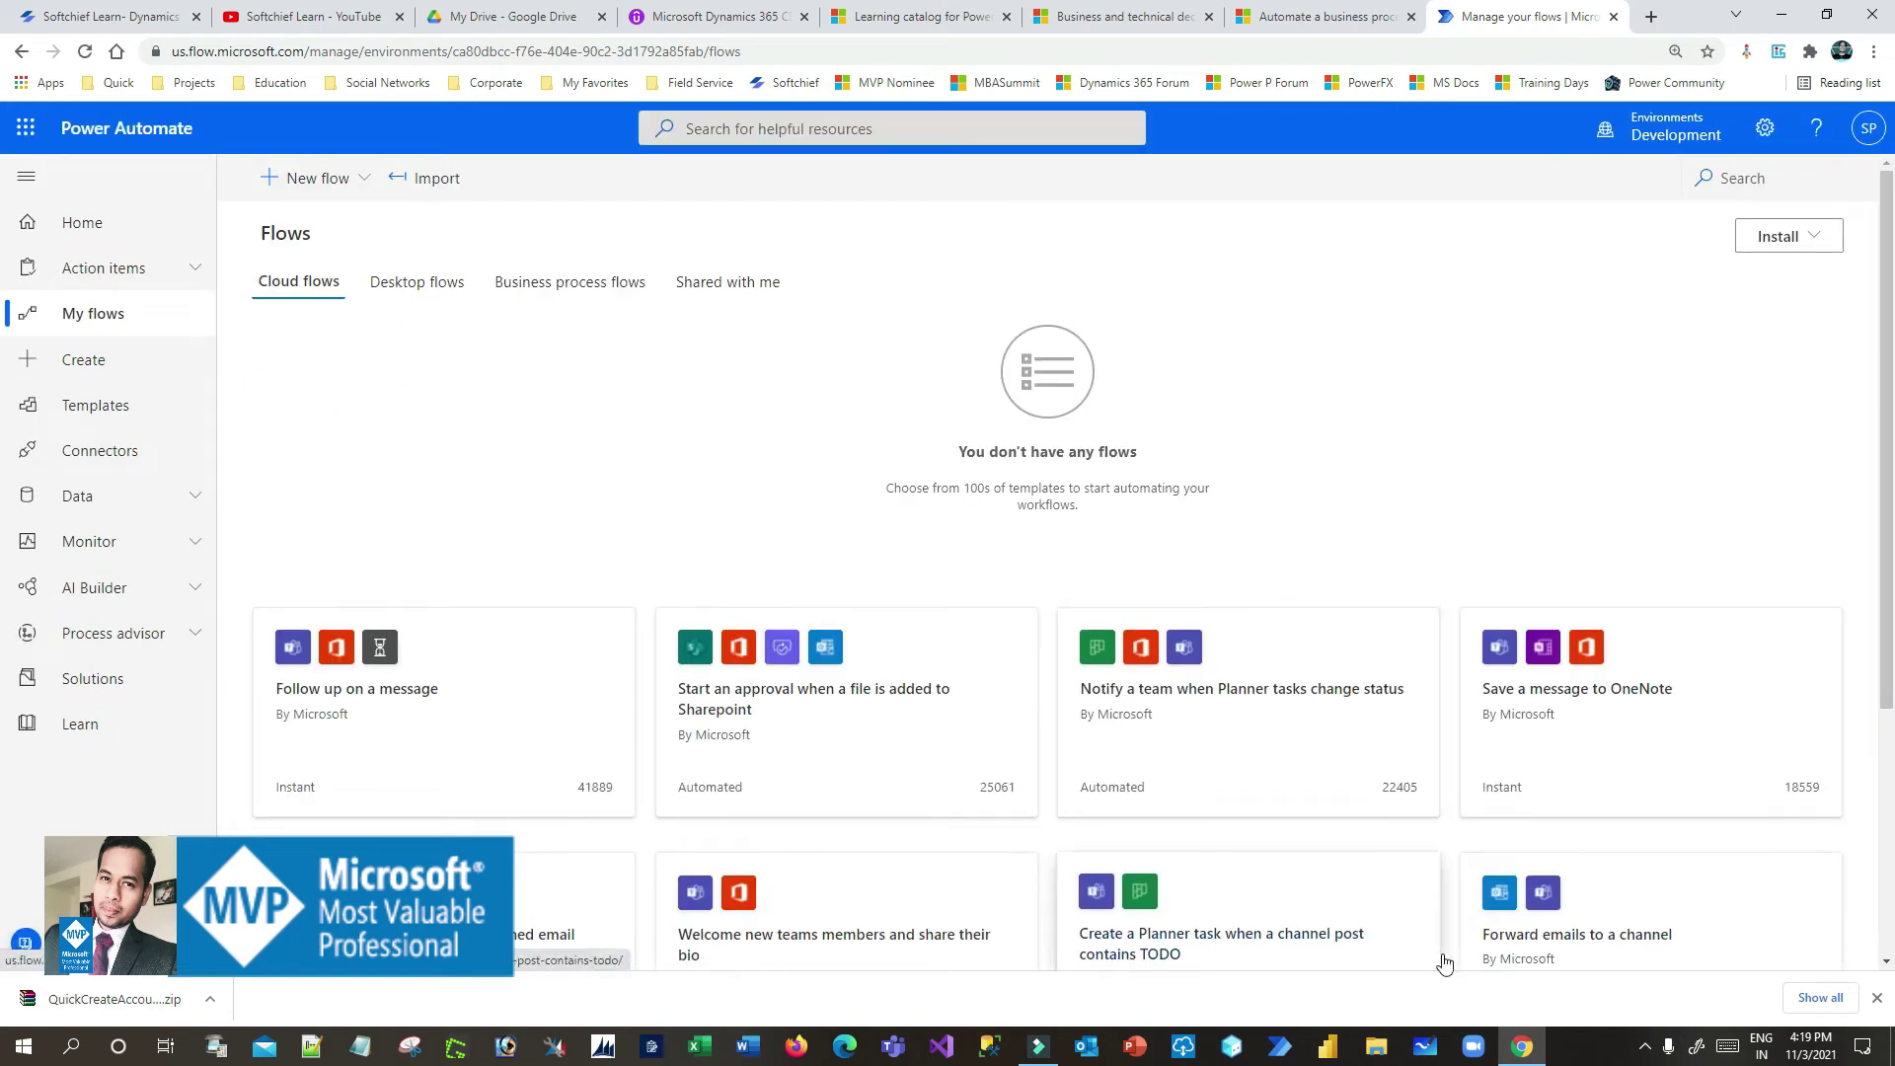
left_click(1521, 1047)
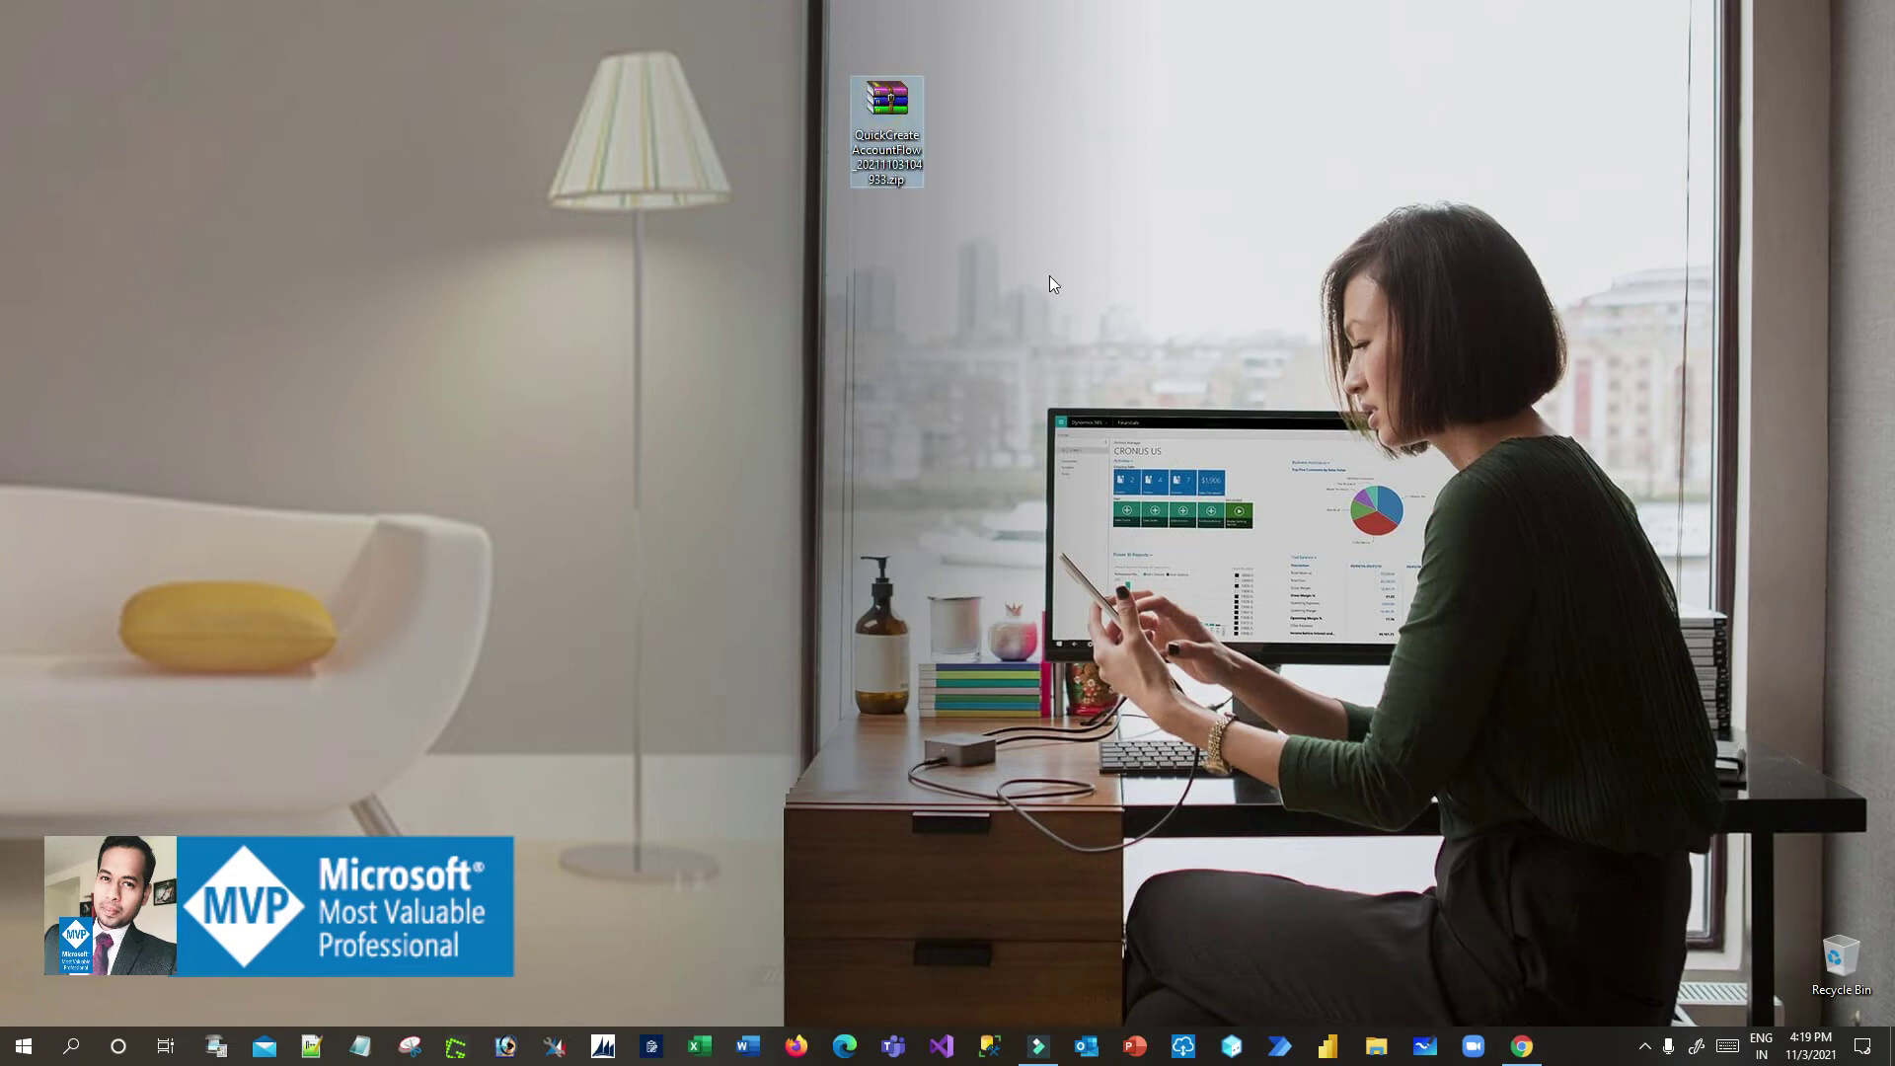
left_click(1521, 1046)
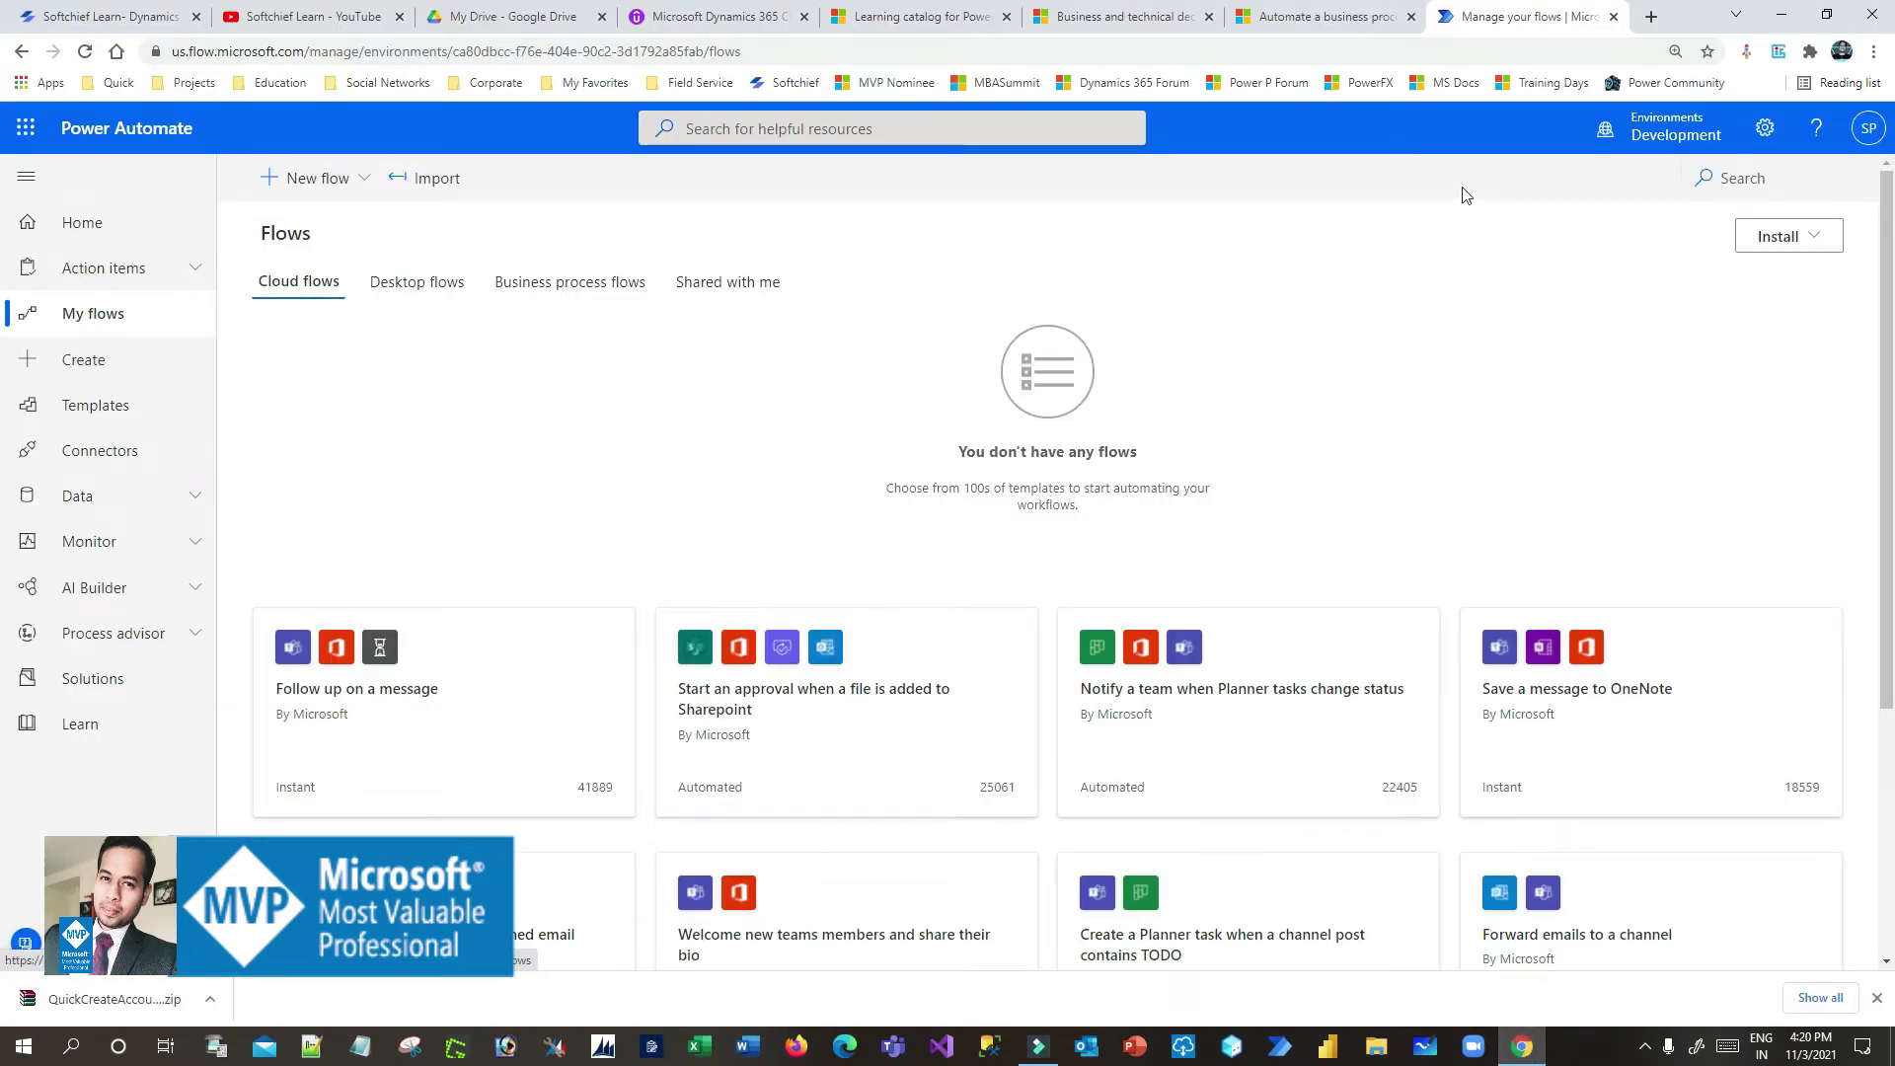
left_click(1662, 127)
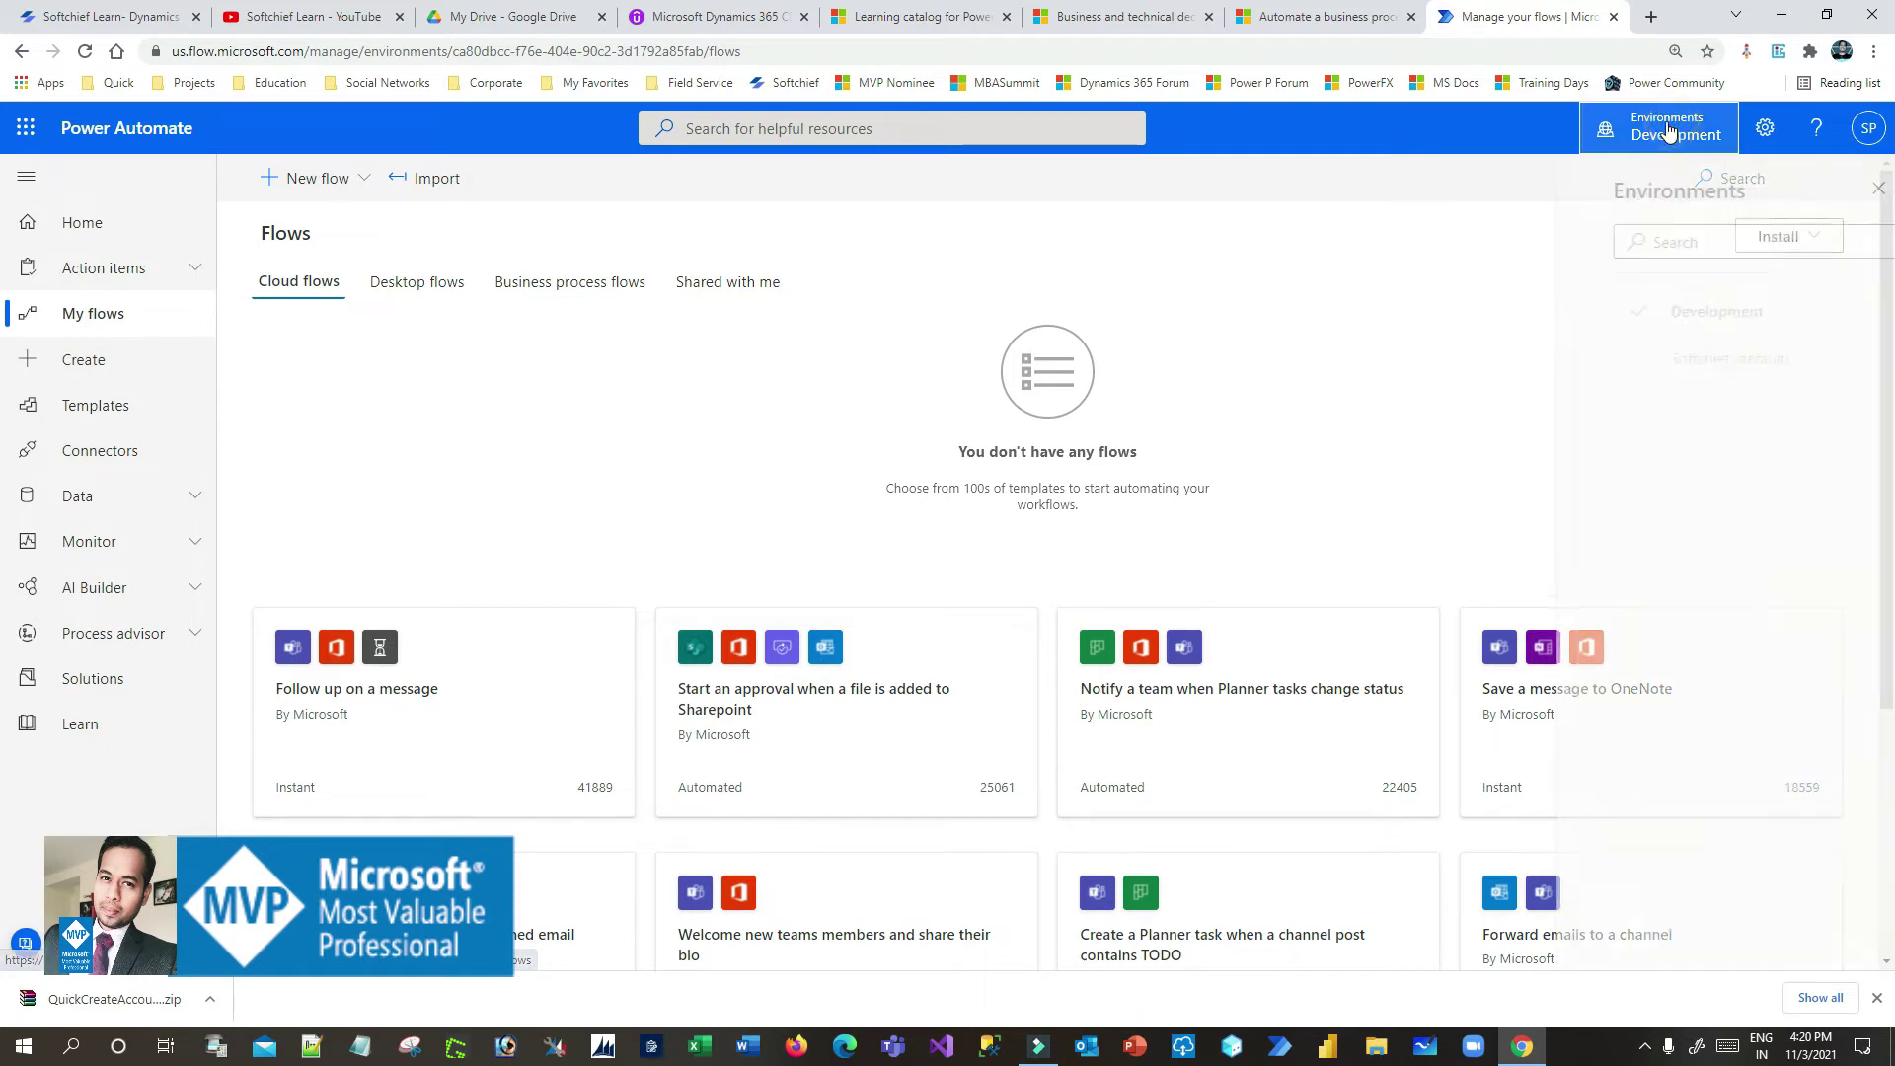
left_click(1662, 128)
left_click(425, 178)
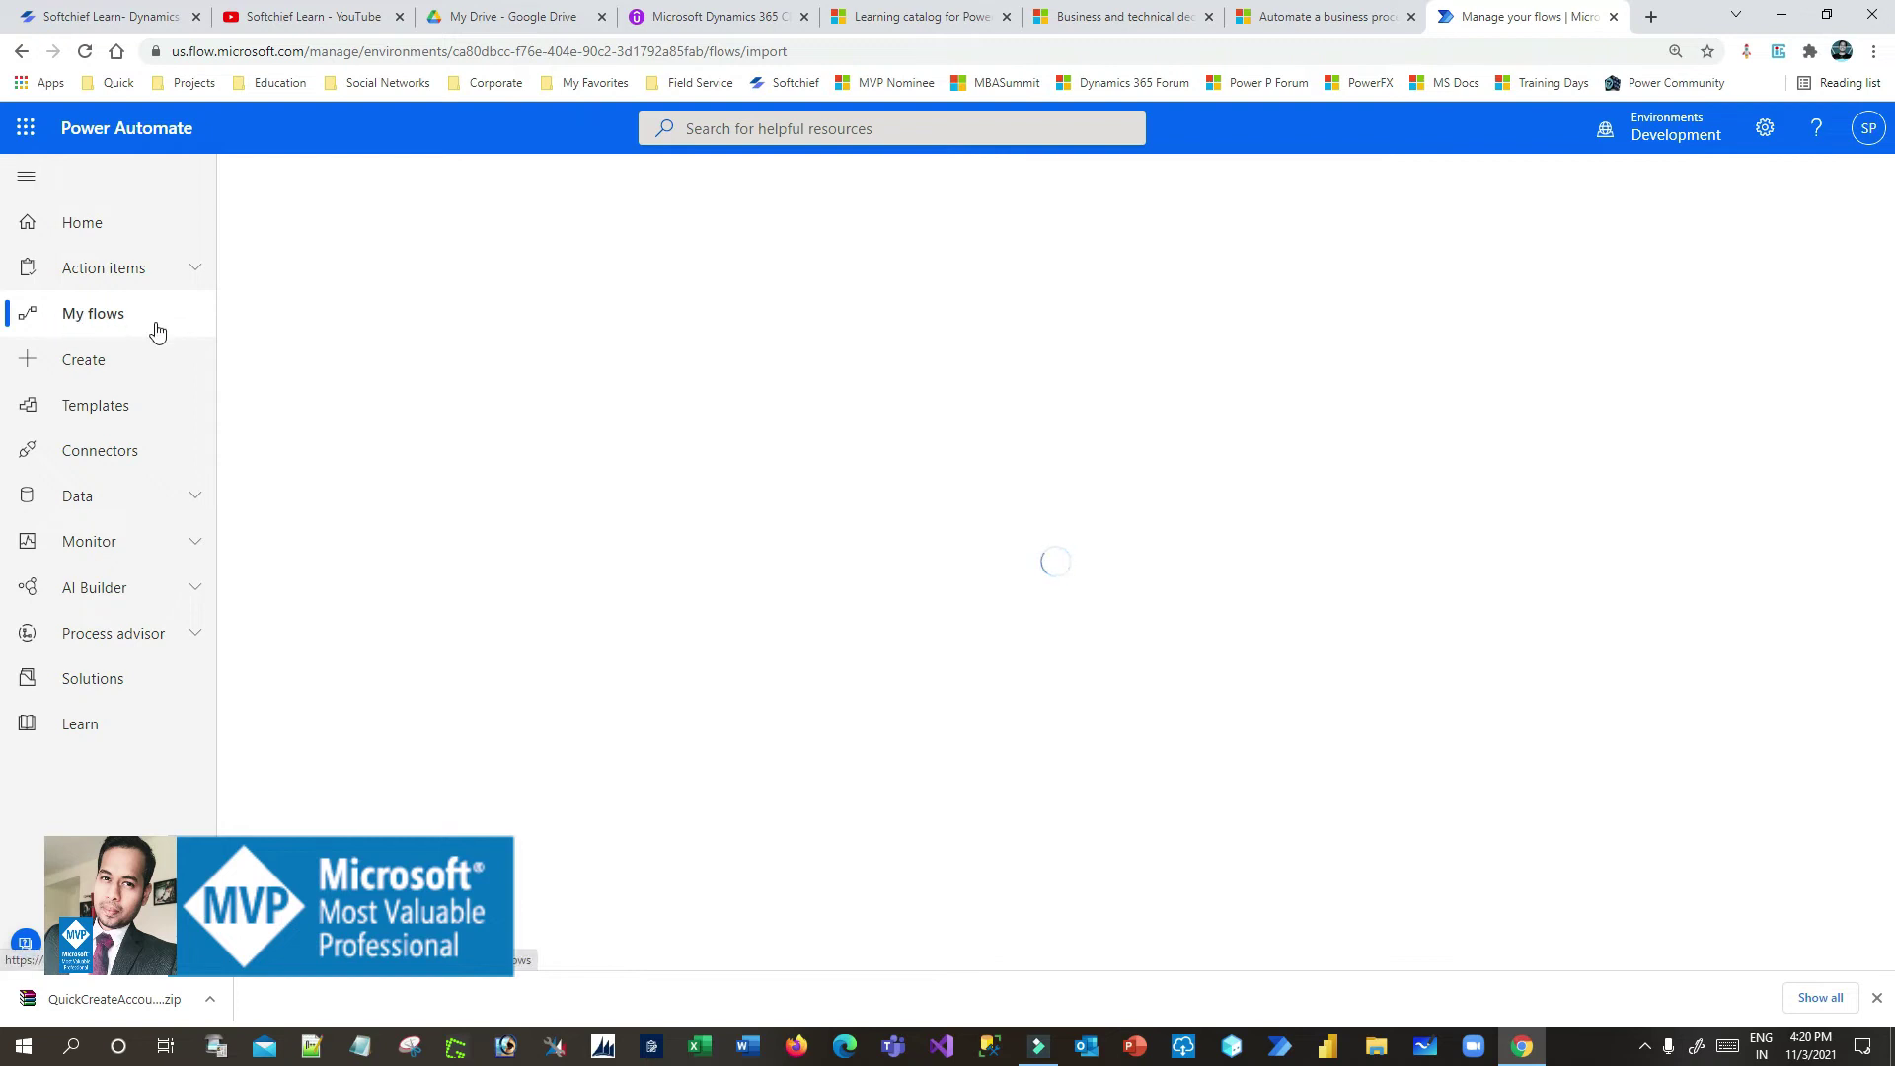
left_click(1877, 999)
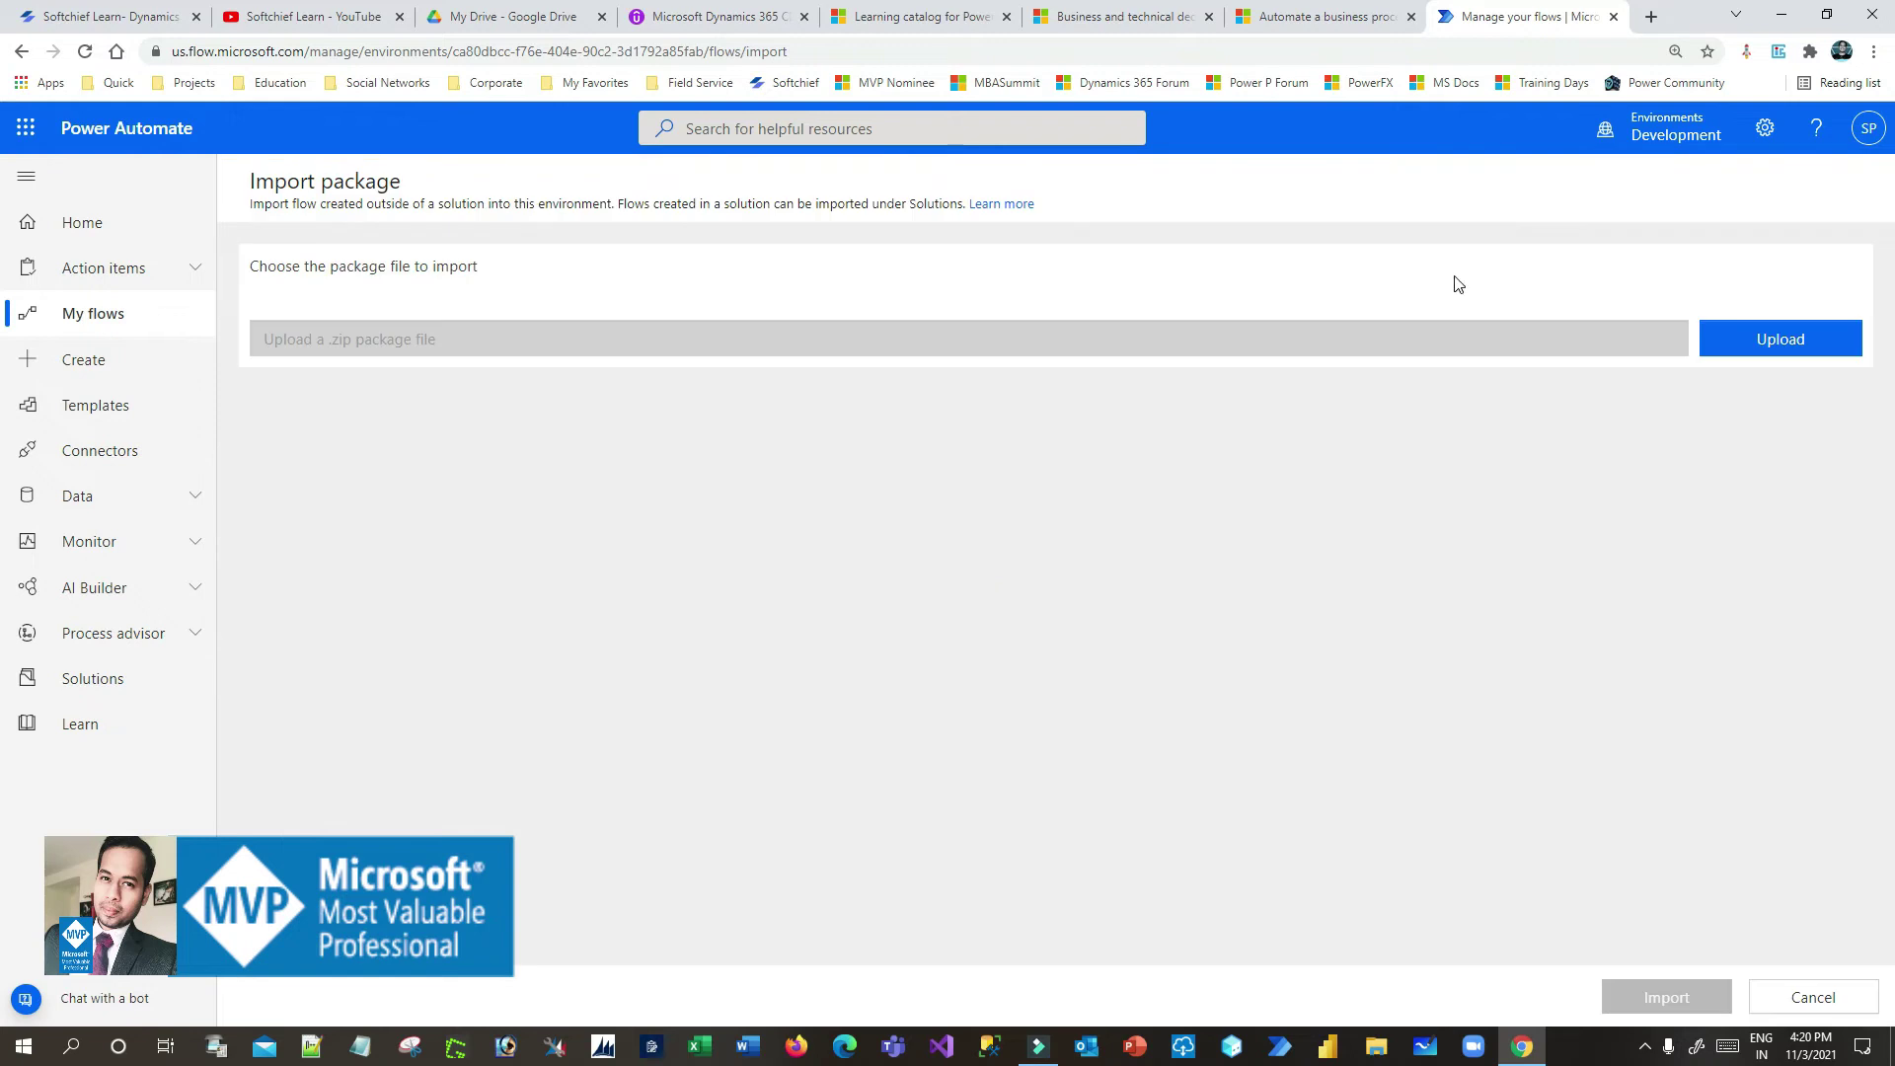
Upload QuickCreateAccountFlow_20211103104933.zip from the Desktop and review its flow and Dataverse connection
left_click(1776, 350)
double_click(261, 168)
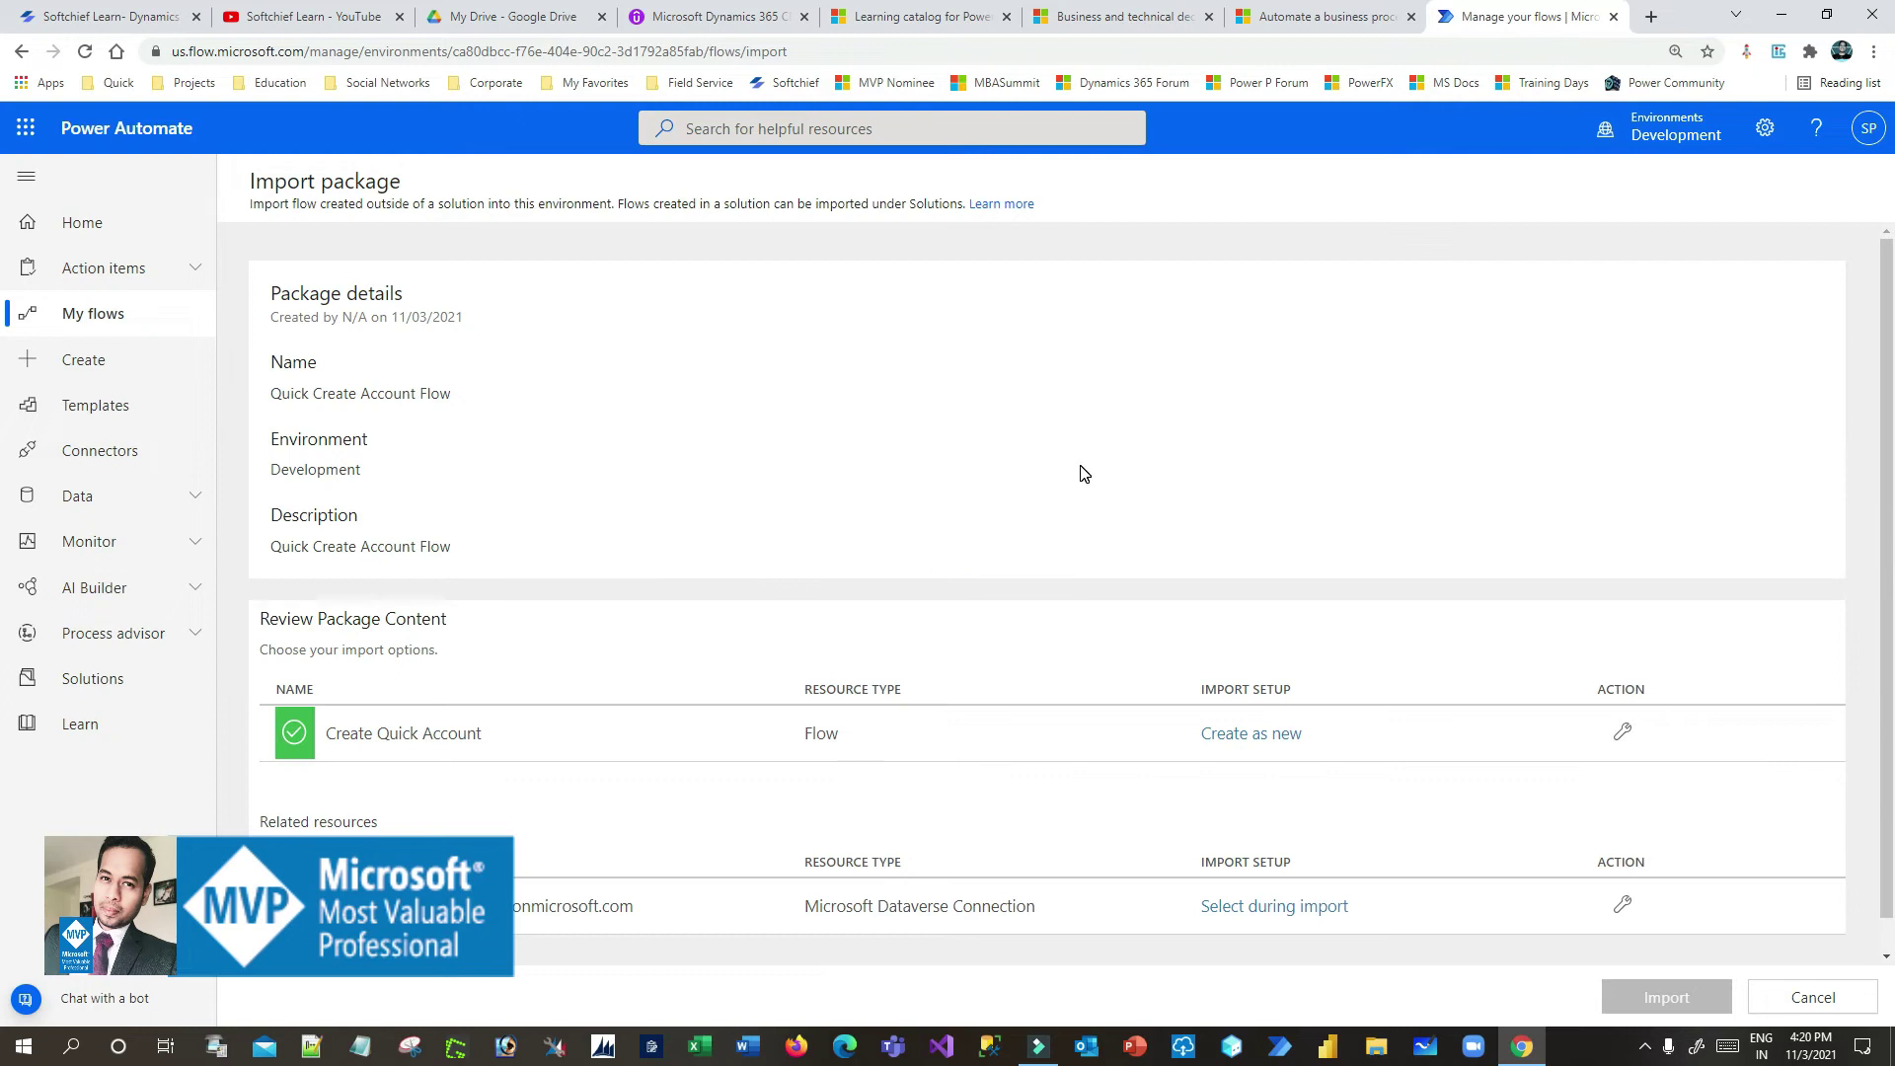
scroll(1083, 473, "down", 1)
left_click_drag(503, 873, 664, 878)
left_click(664, 873)
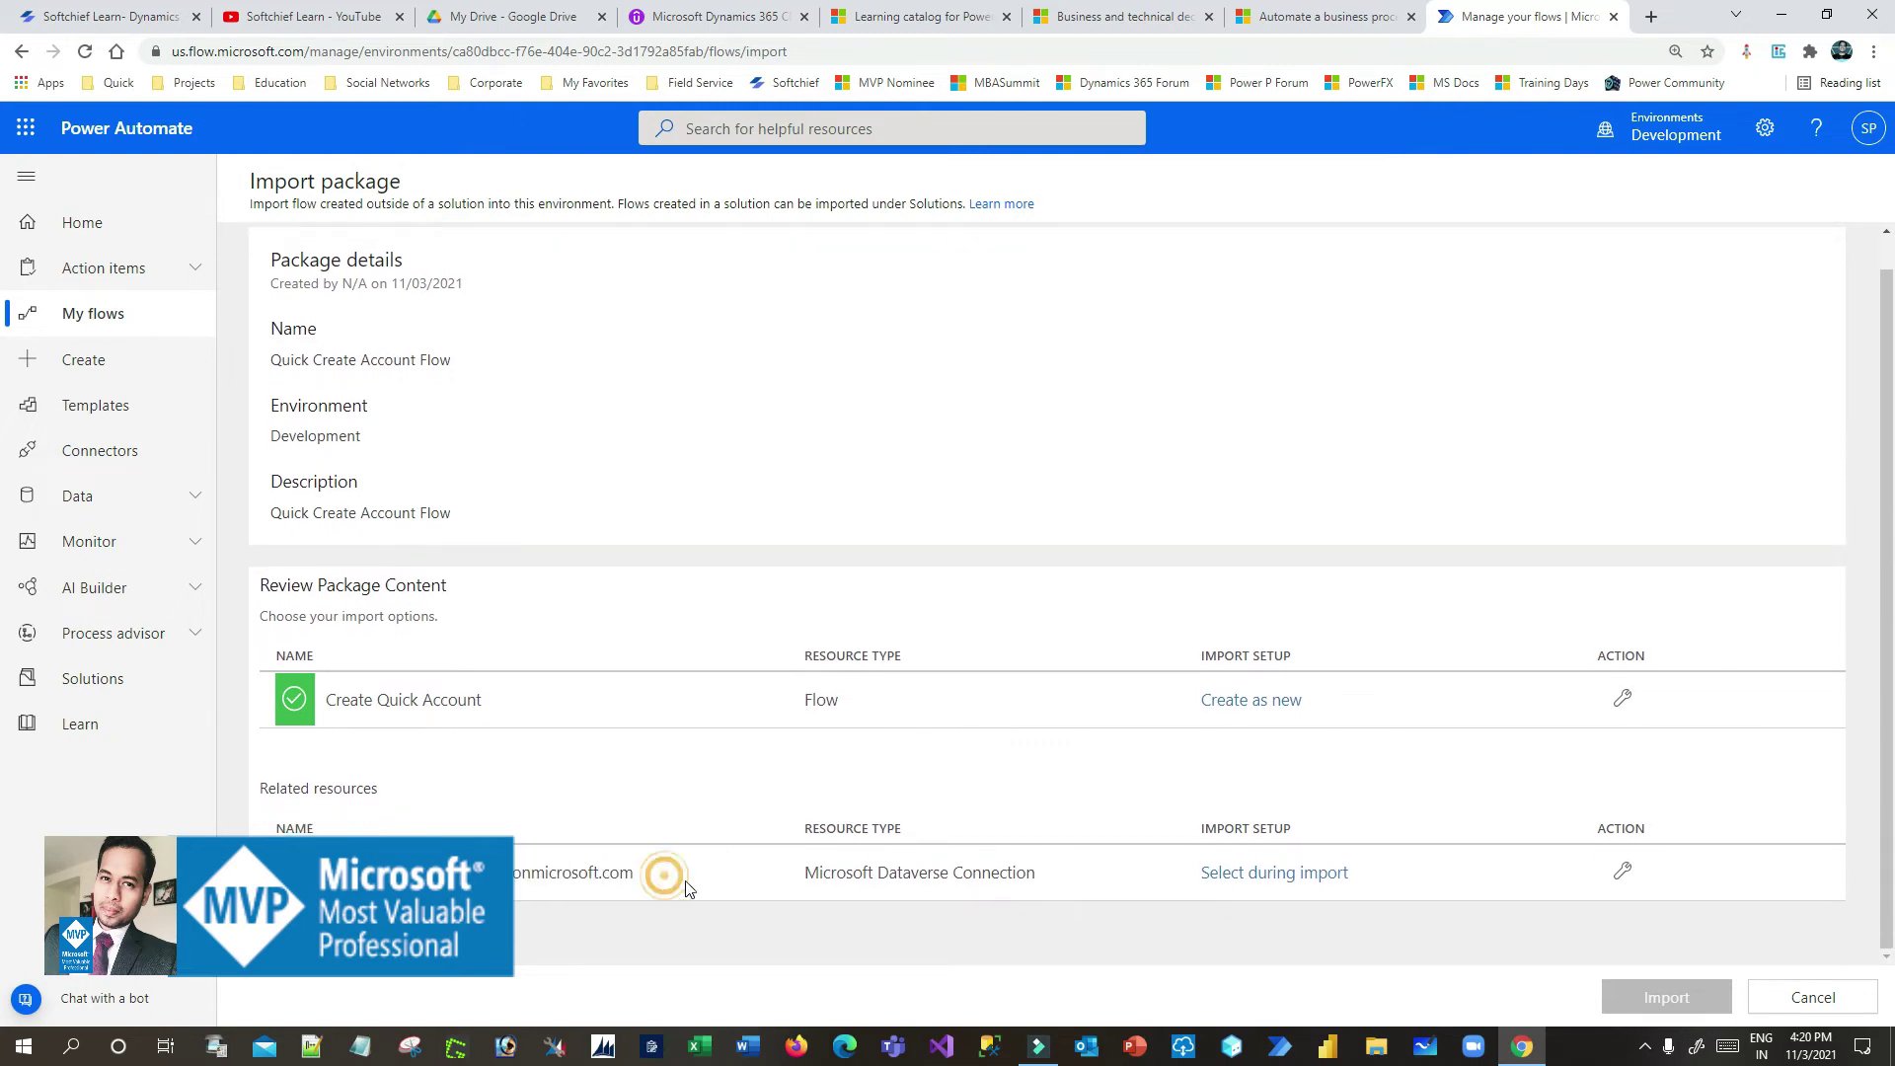
Keep the flow's import setup as Create as new and save it
left_click(1244, 703)
left_click(1443, 339)
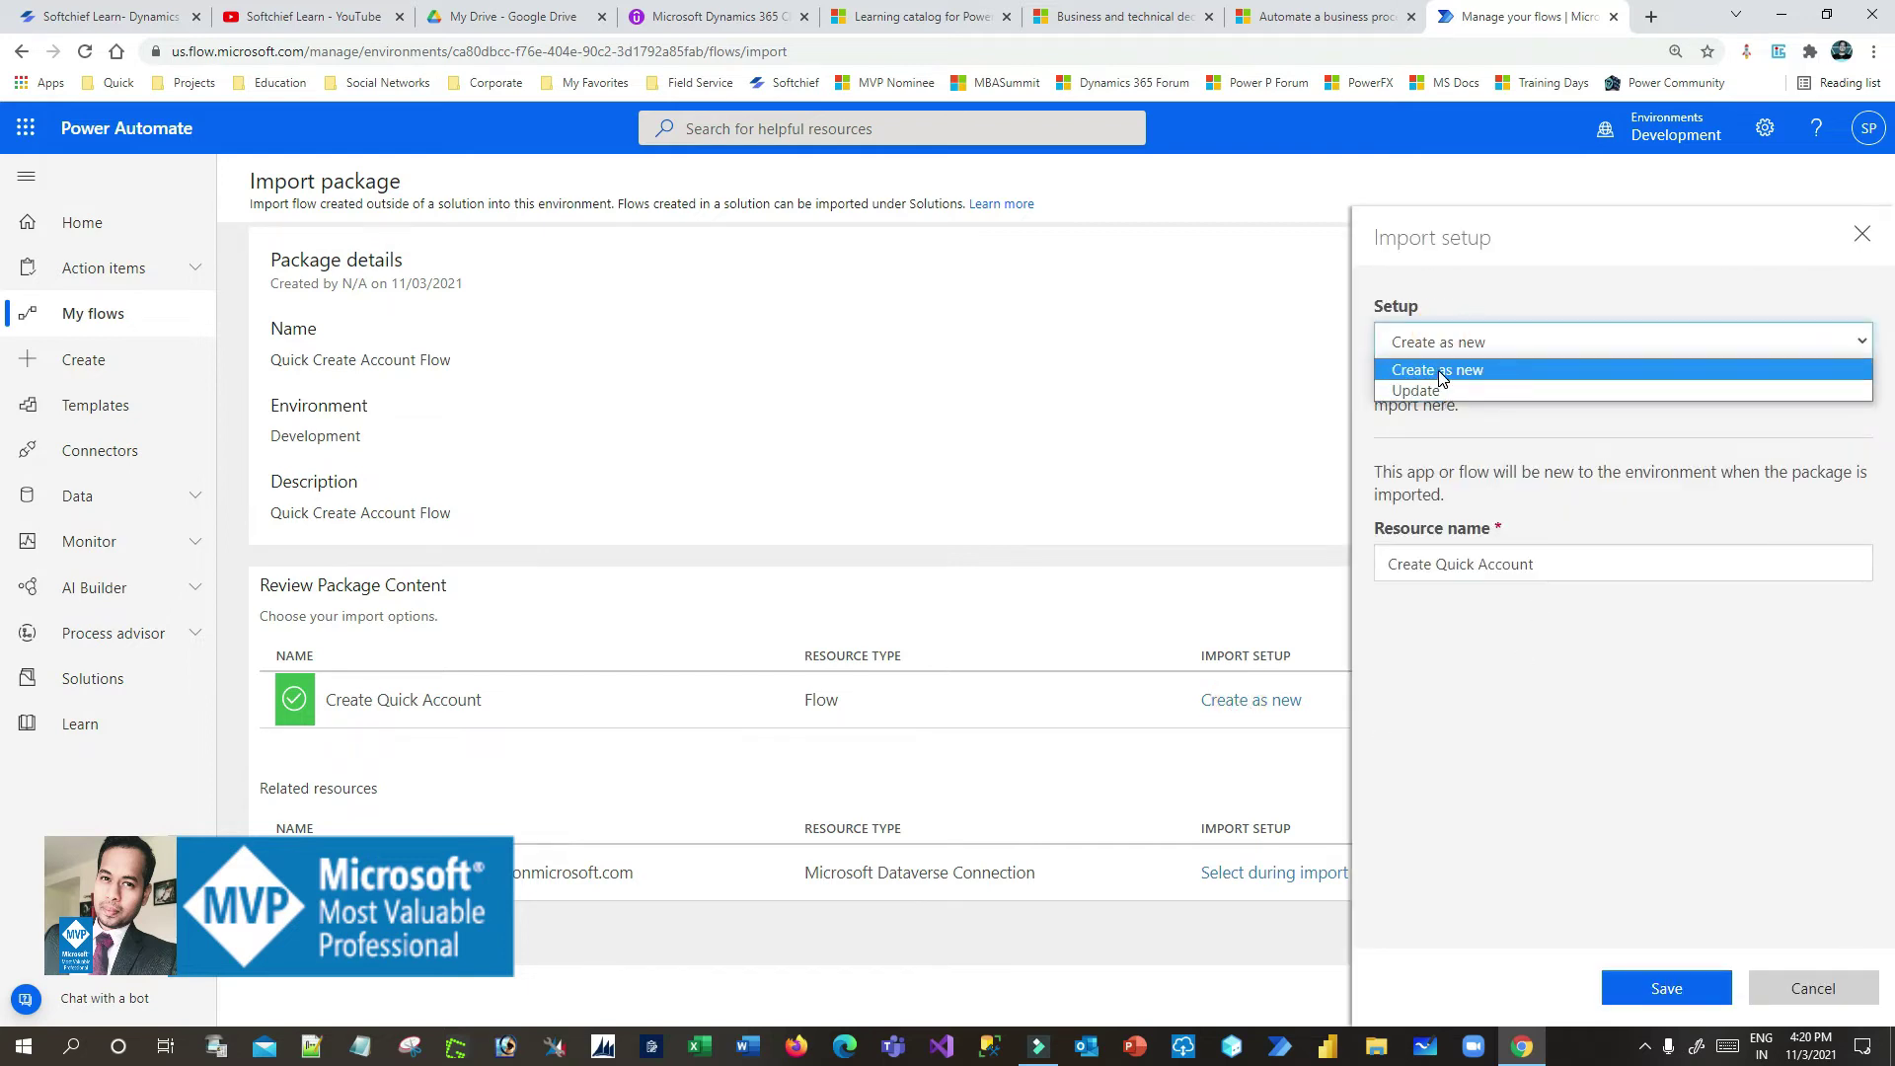
left_click(1441, 370)
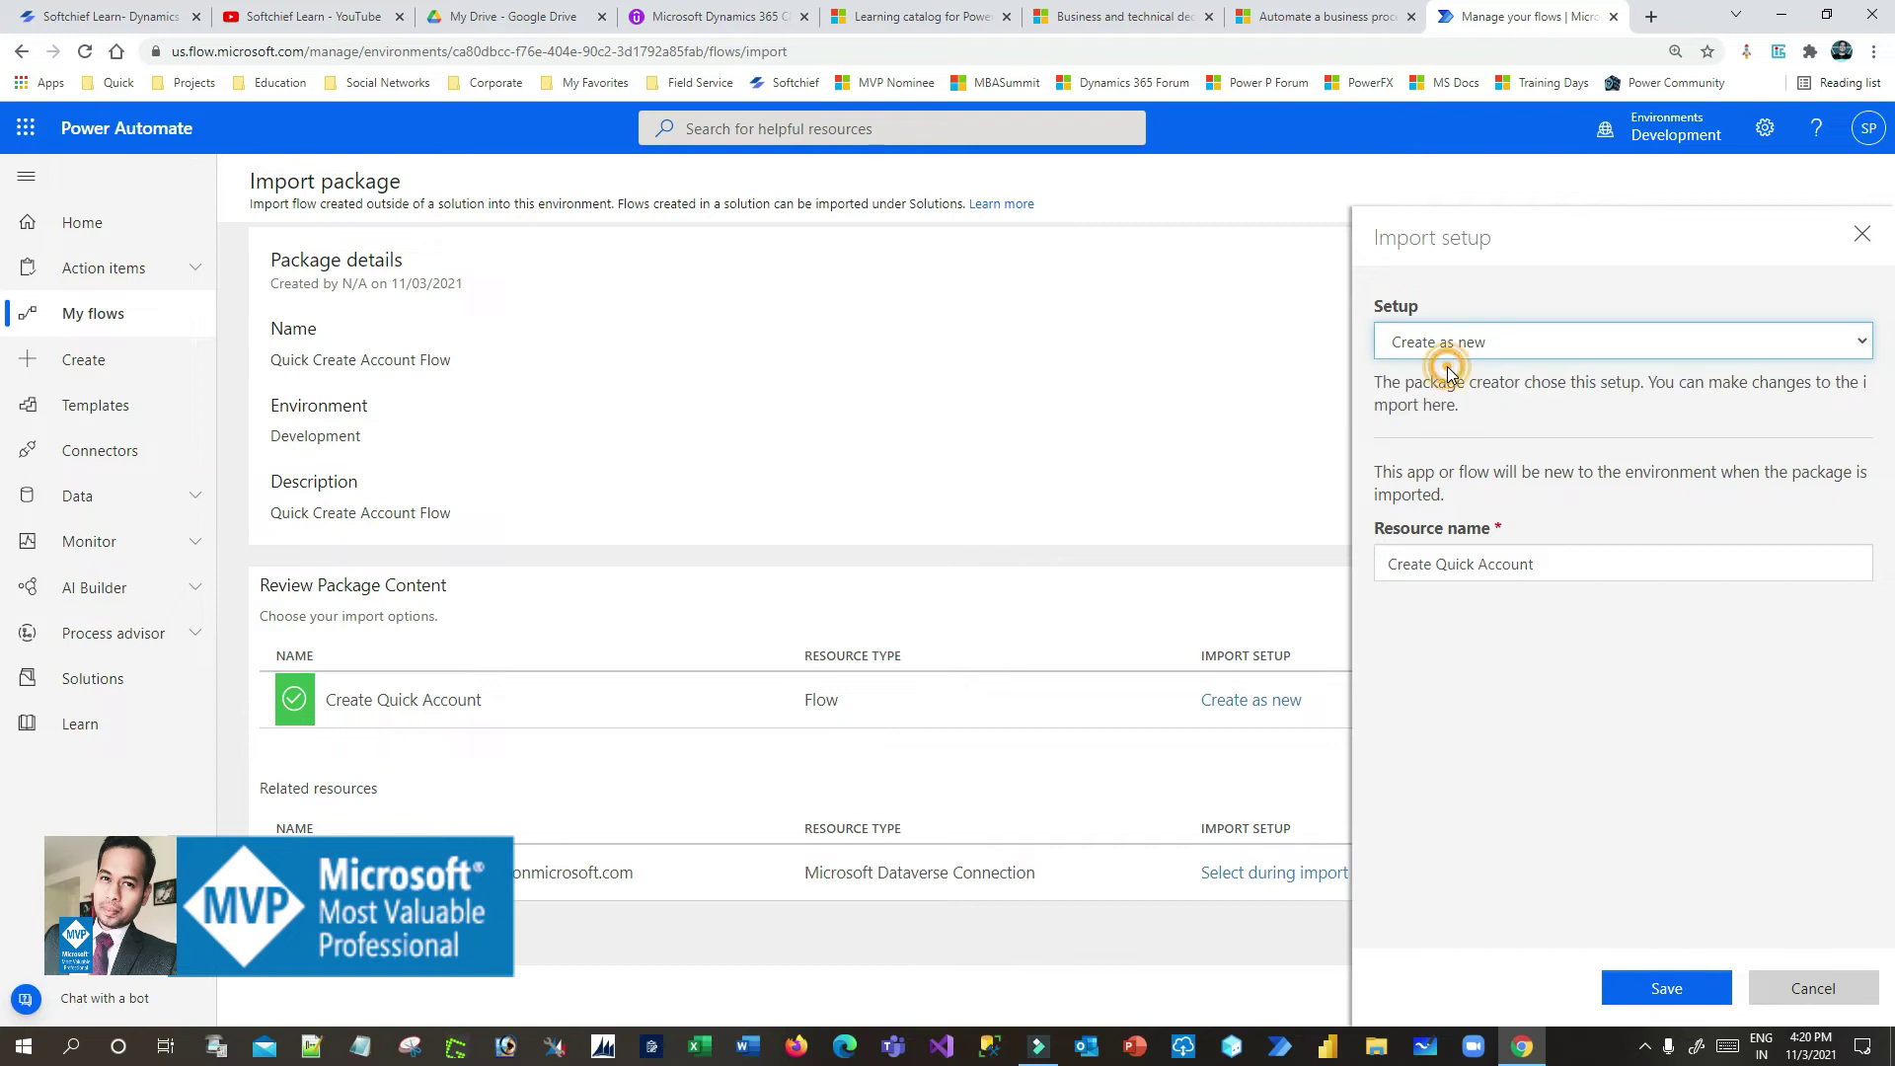
left_click(1671, 988)
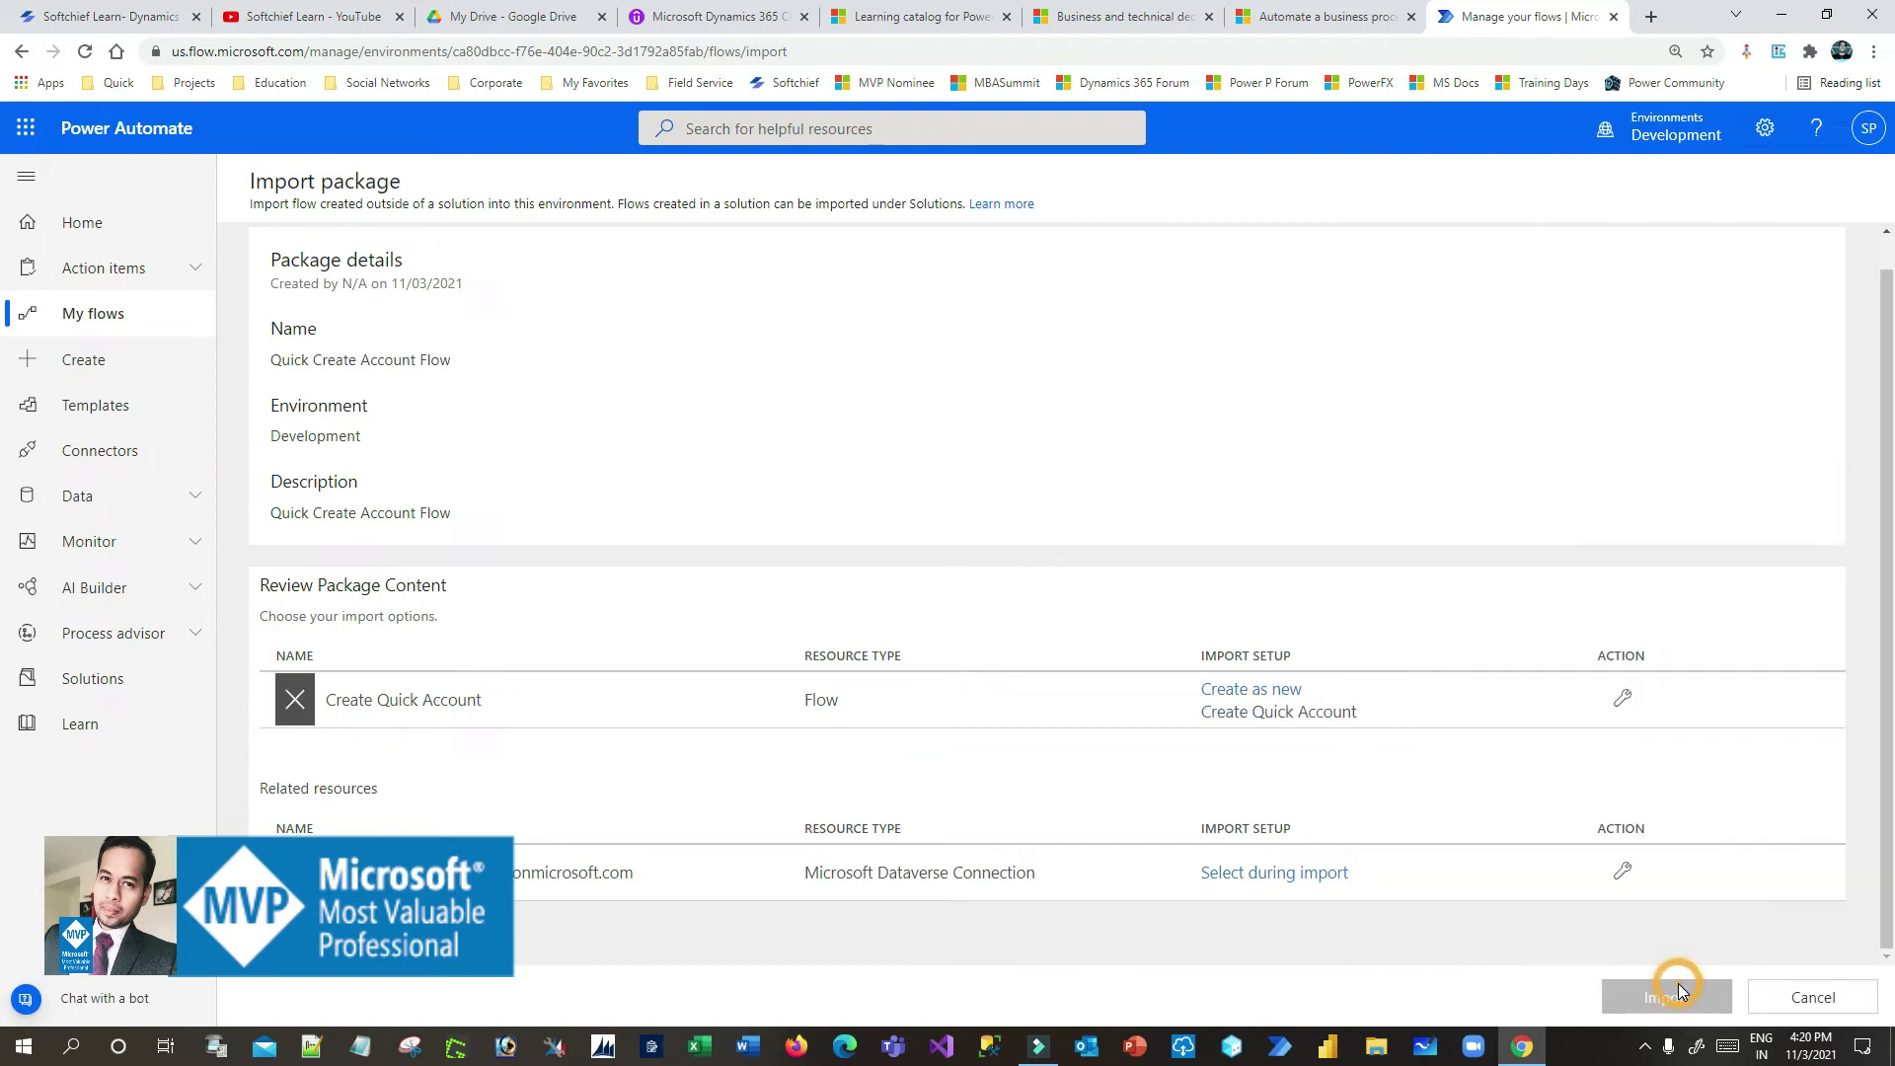
Assign the existing Dataverse connection to the package, save, and start the import
left_click_drag(816, 871, 1047, 873)
left_click(1044, 870)
left_click(1260, 874)
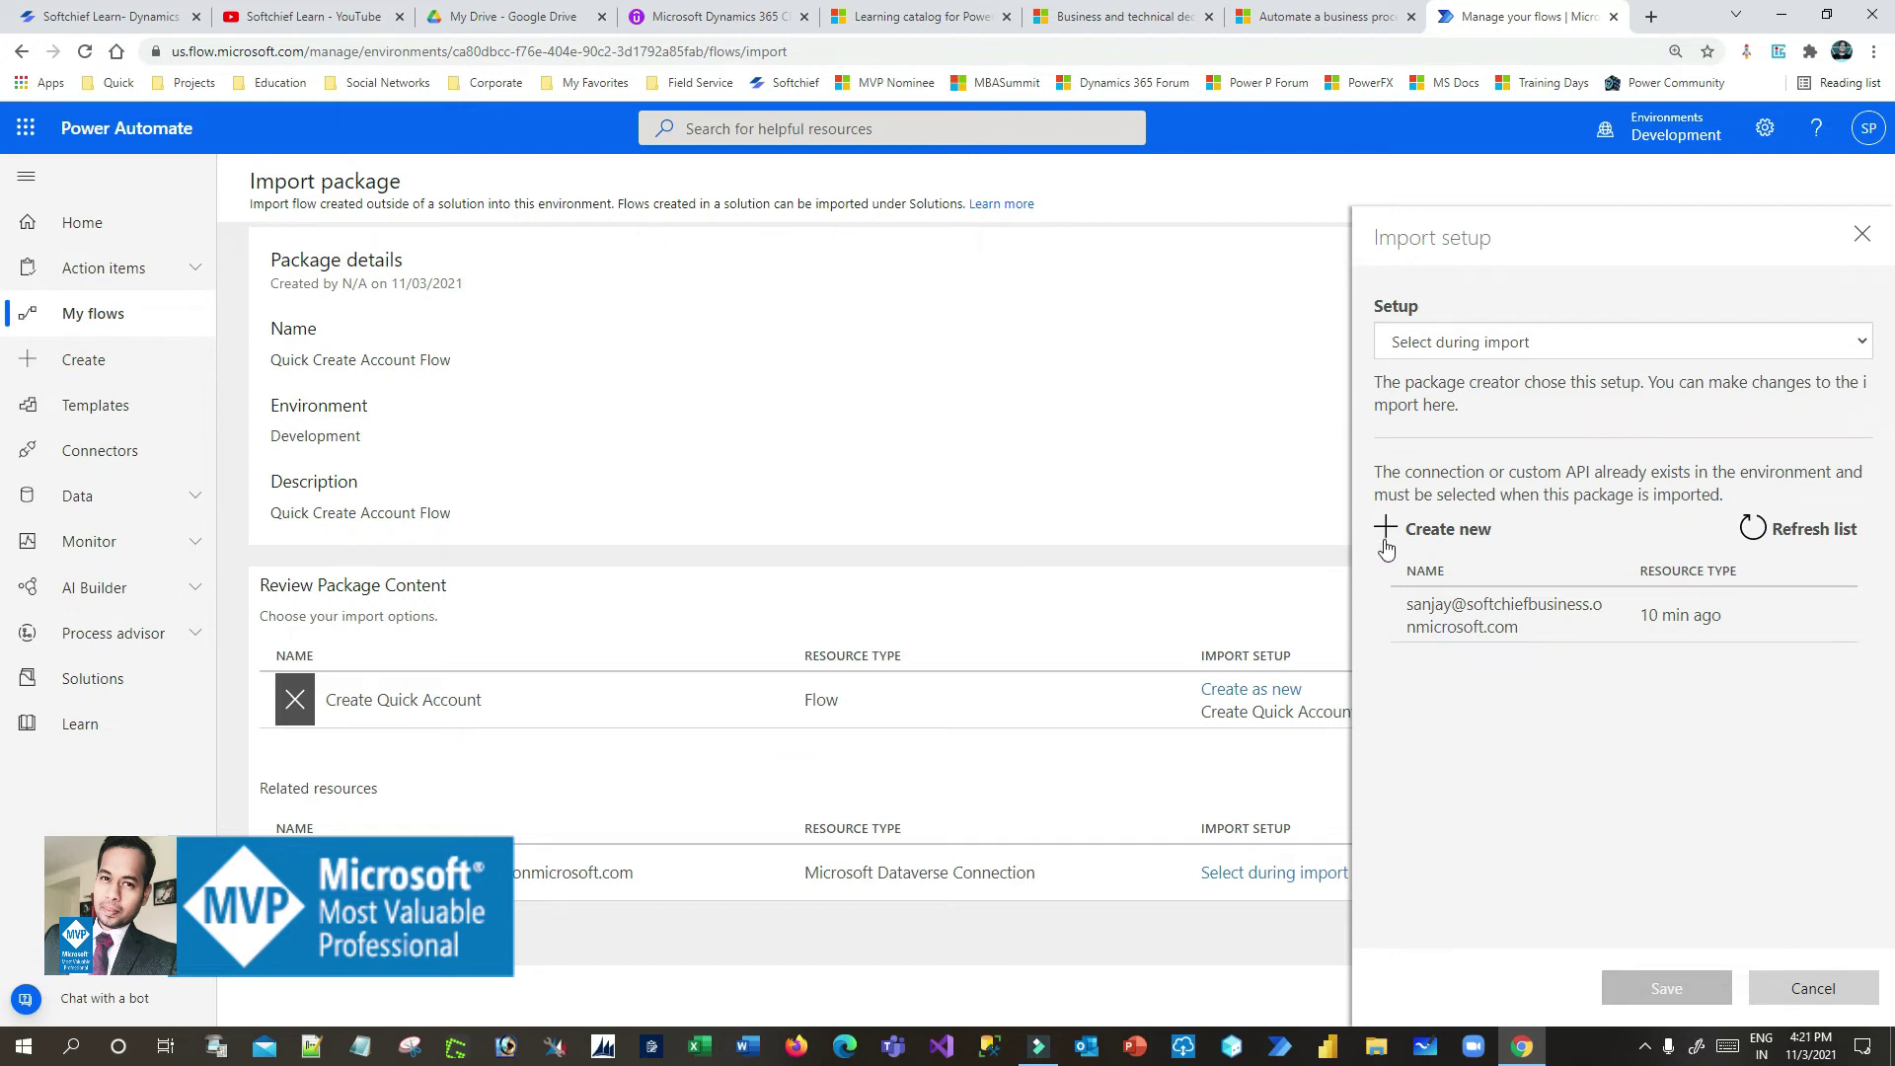
left_click(1470, 626)
left_click(1668, 992)
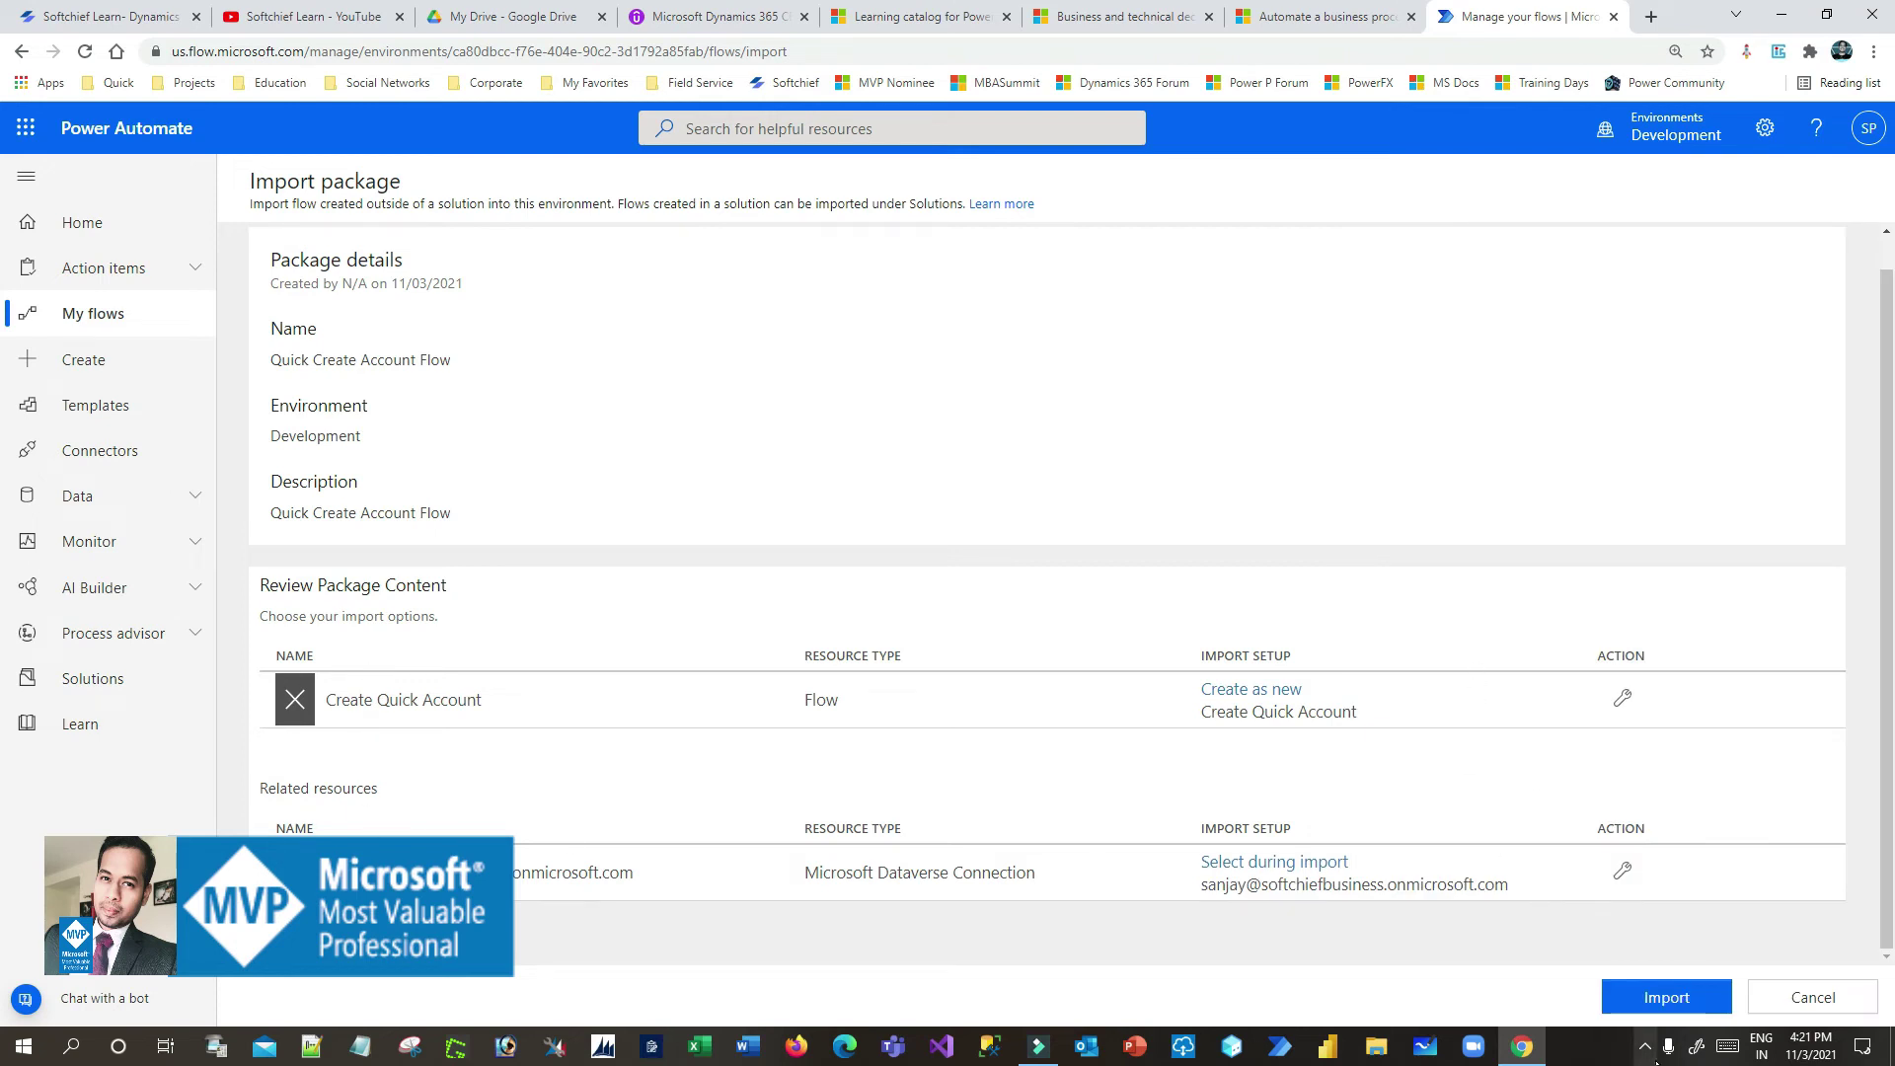
left_click(1666, 997)
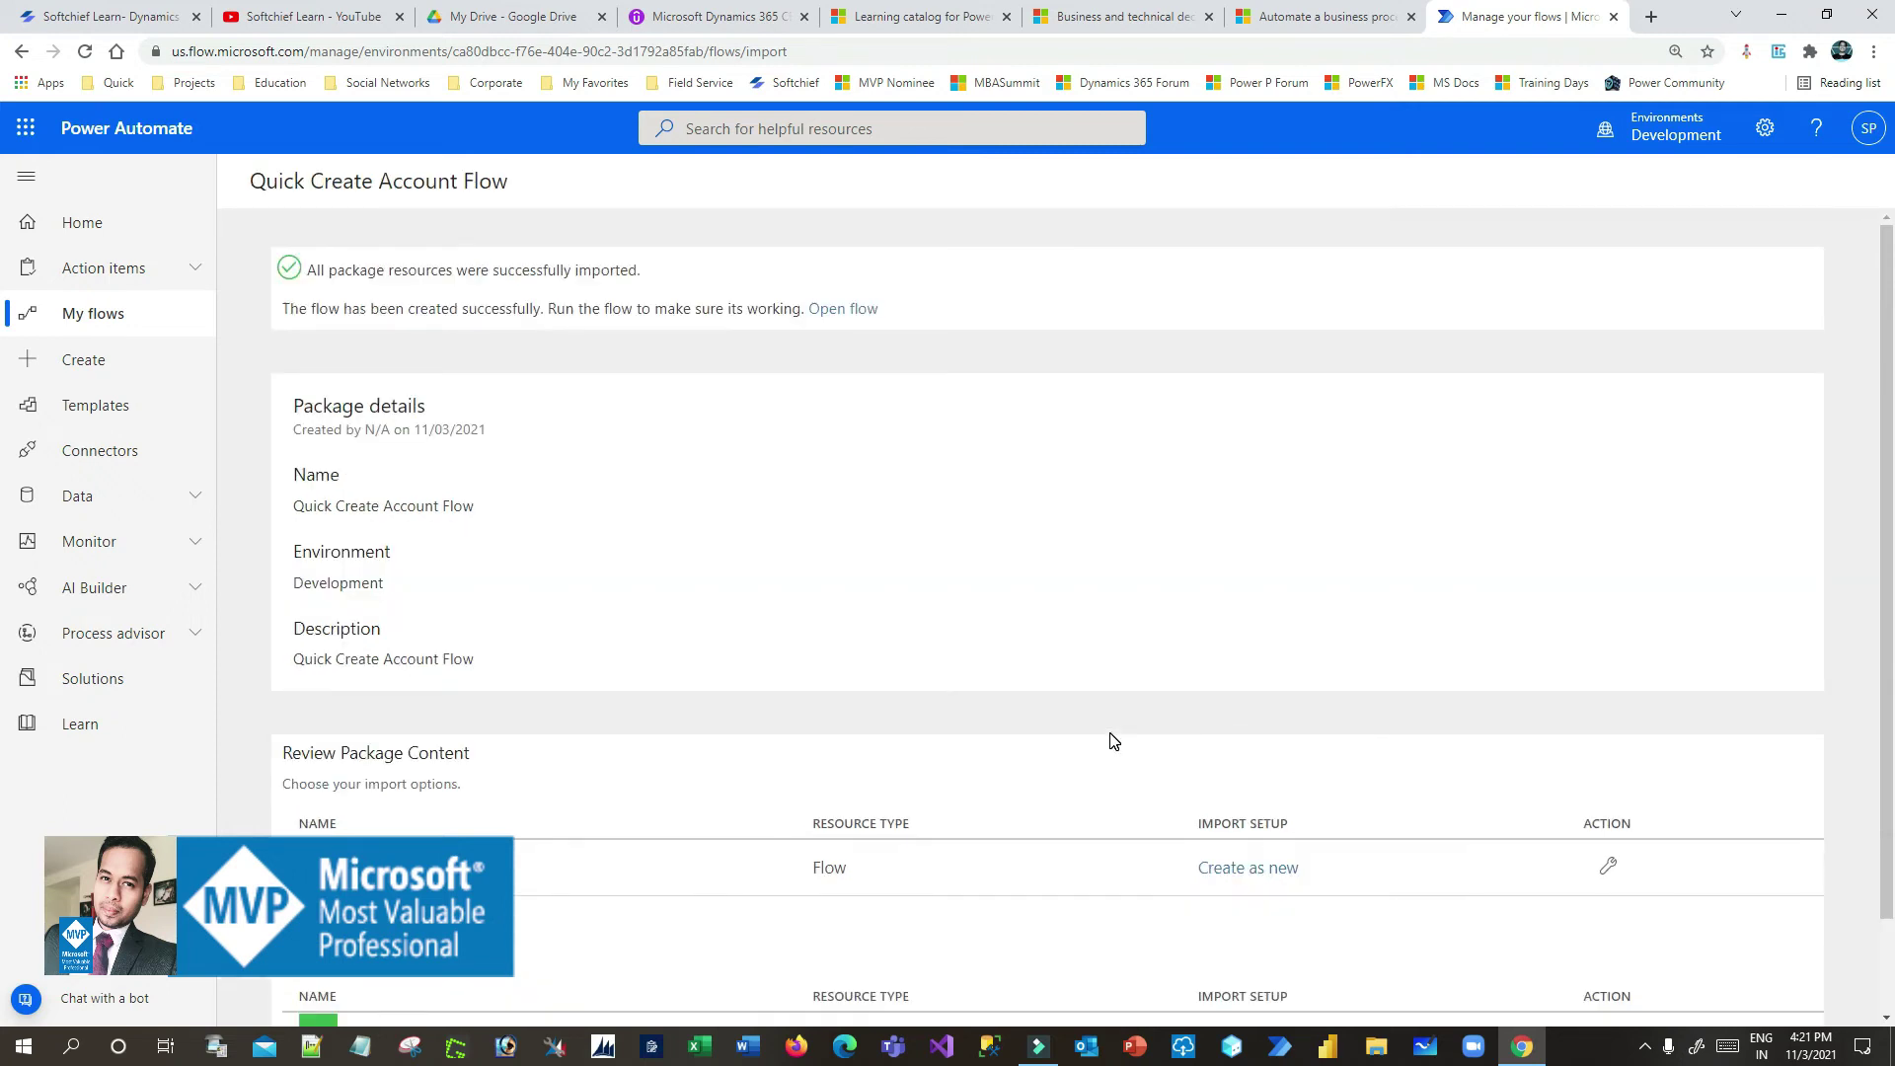
Read the import success message, open the imported flow in a new tab, then go to My flows
left_click_drag(309, 267, 668, 266)
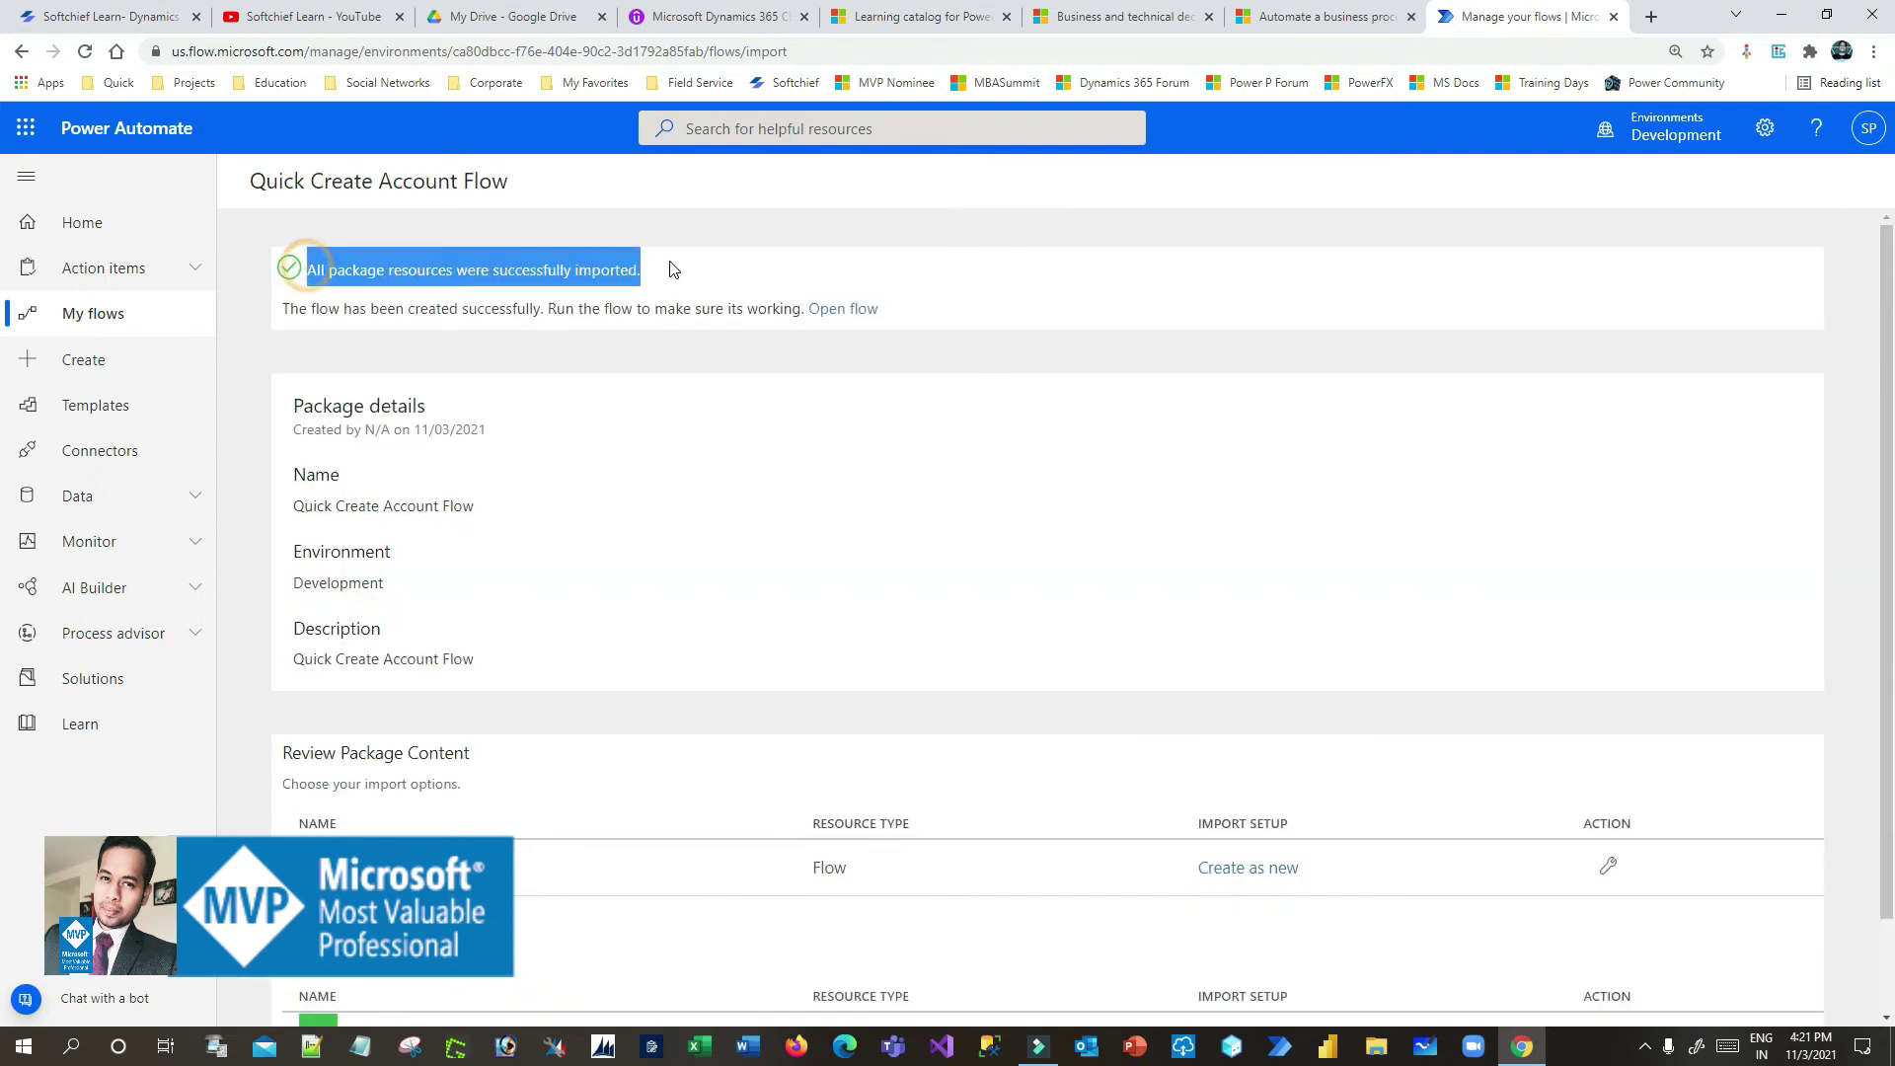
left_click(344, 271)
left_click_drag(344, 271, 750, 263)
left_click(749, 264)
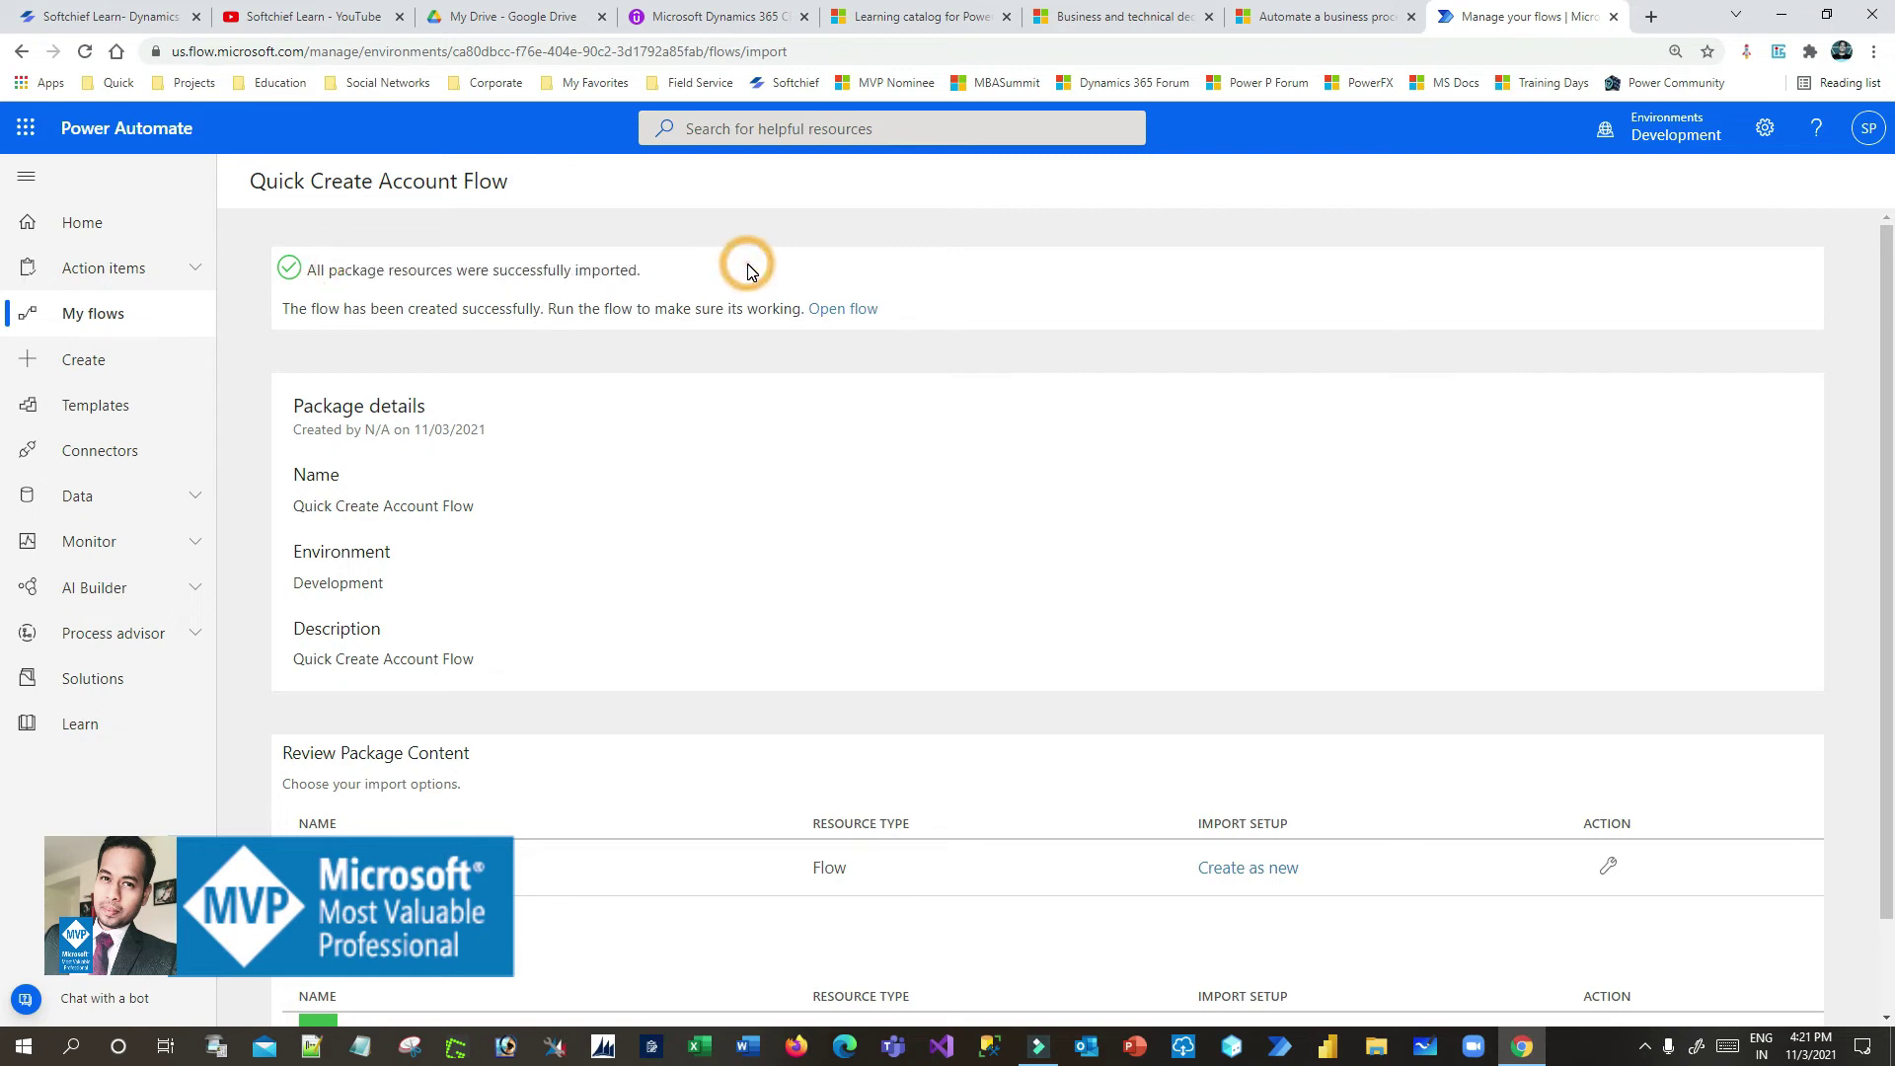
left_click(837, 310)
left_click(1342, 22)
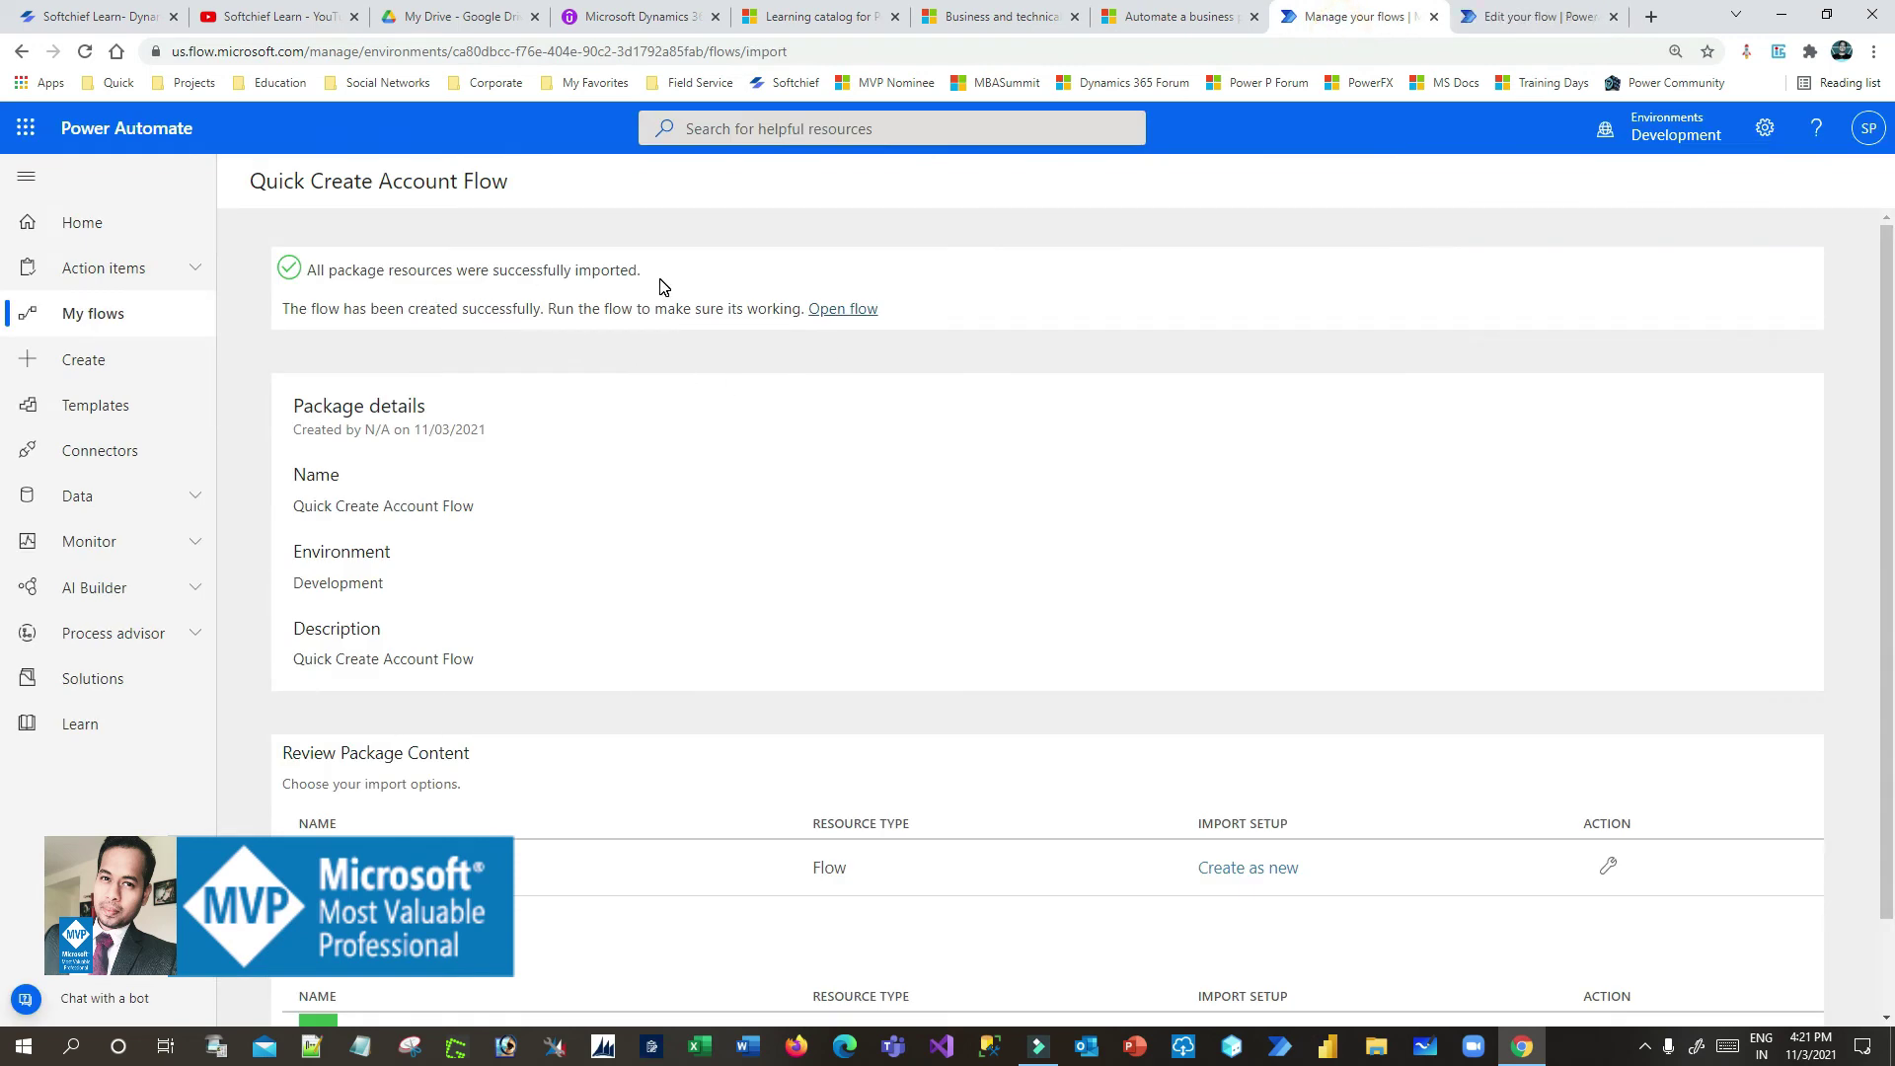
left_click(107, 333)
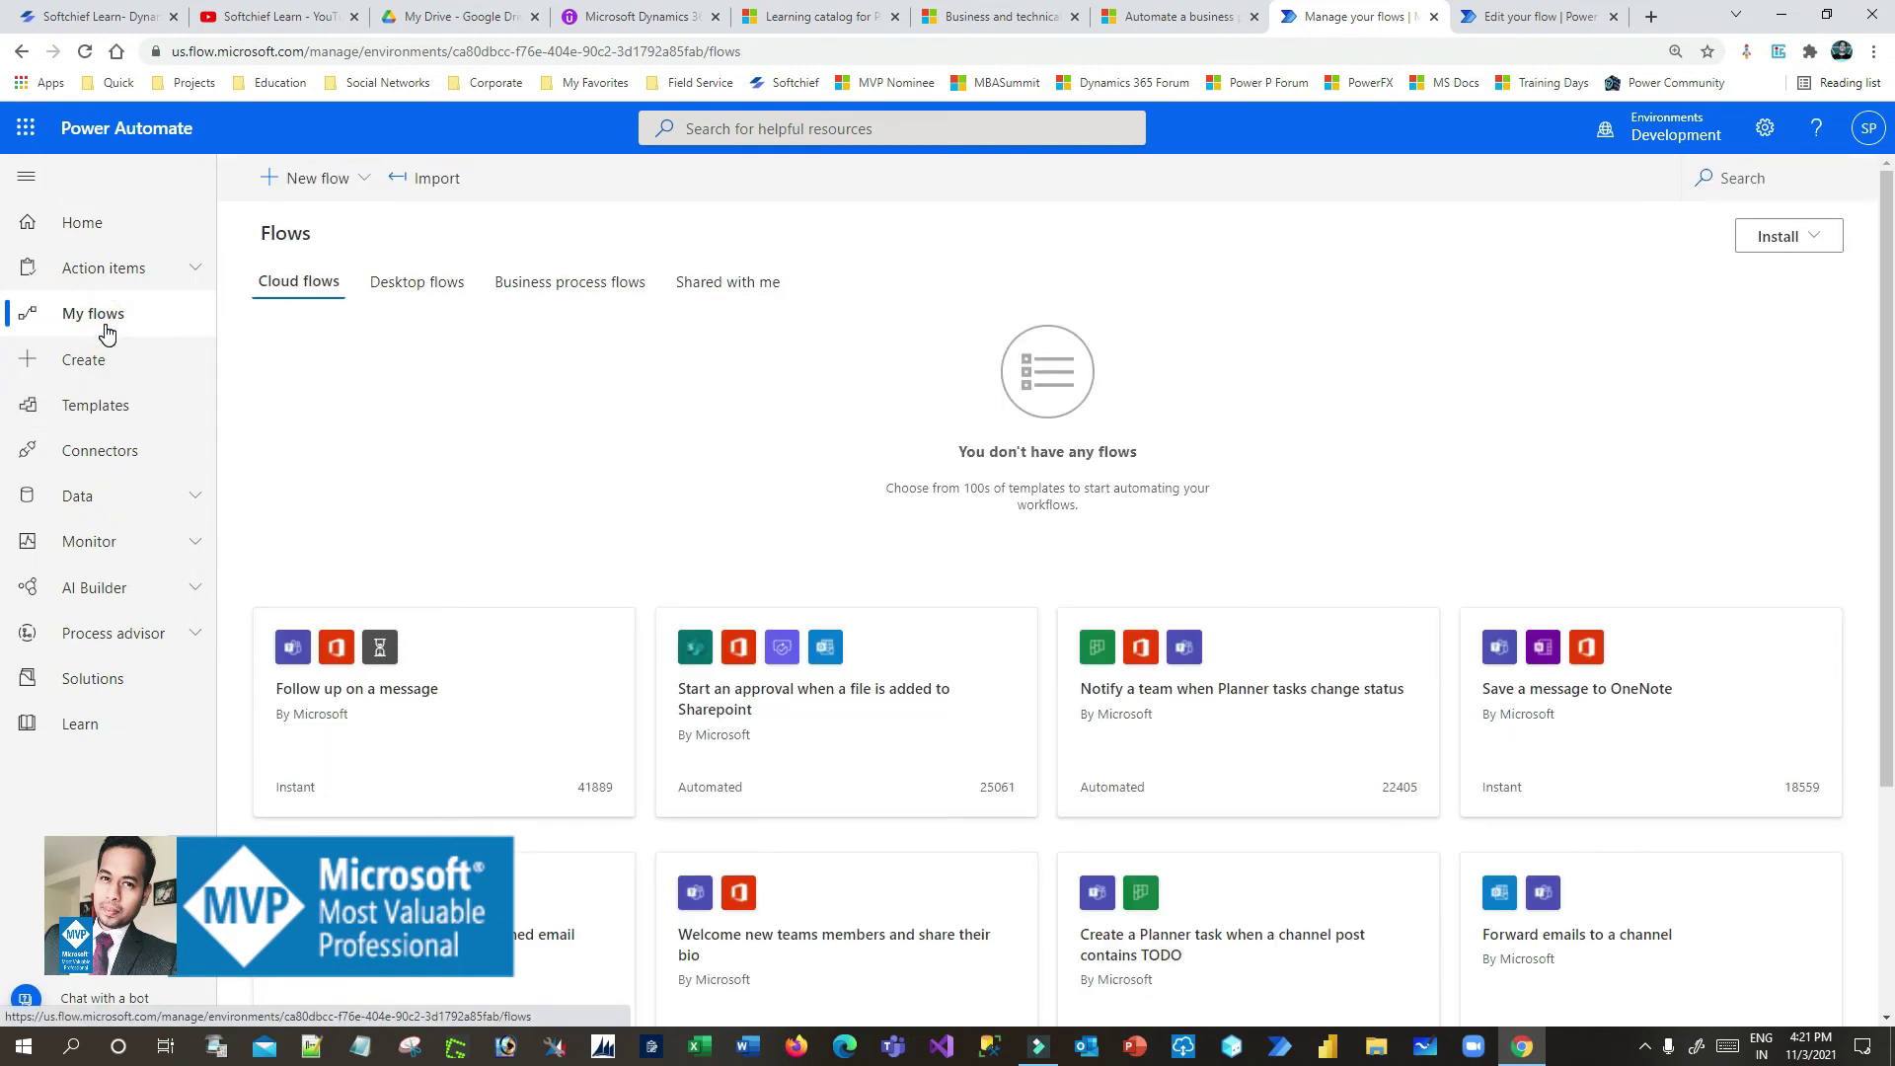
Refresh My flows and turn on the Create Quick Account flow
left_click(86, 61)
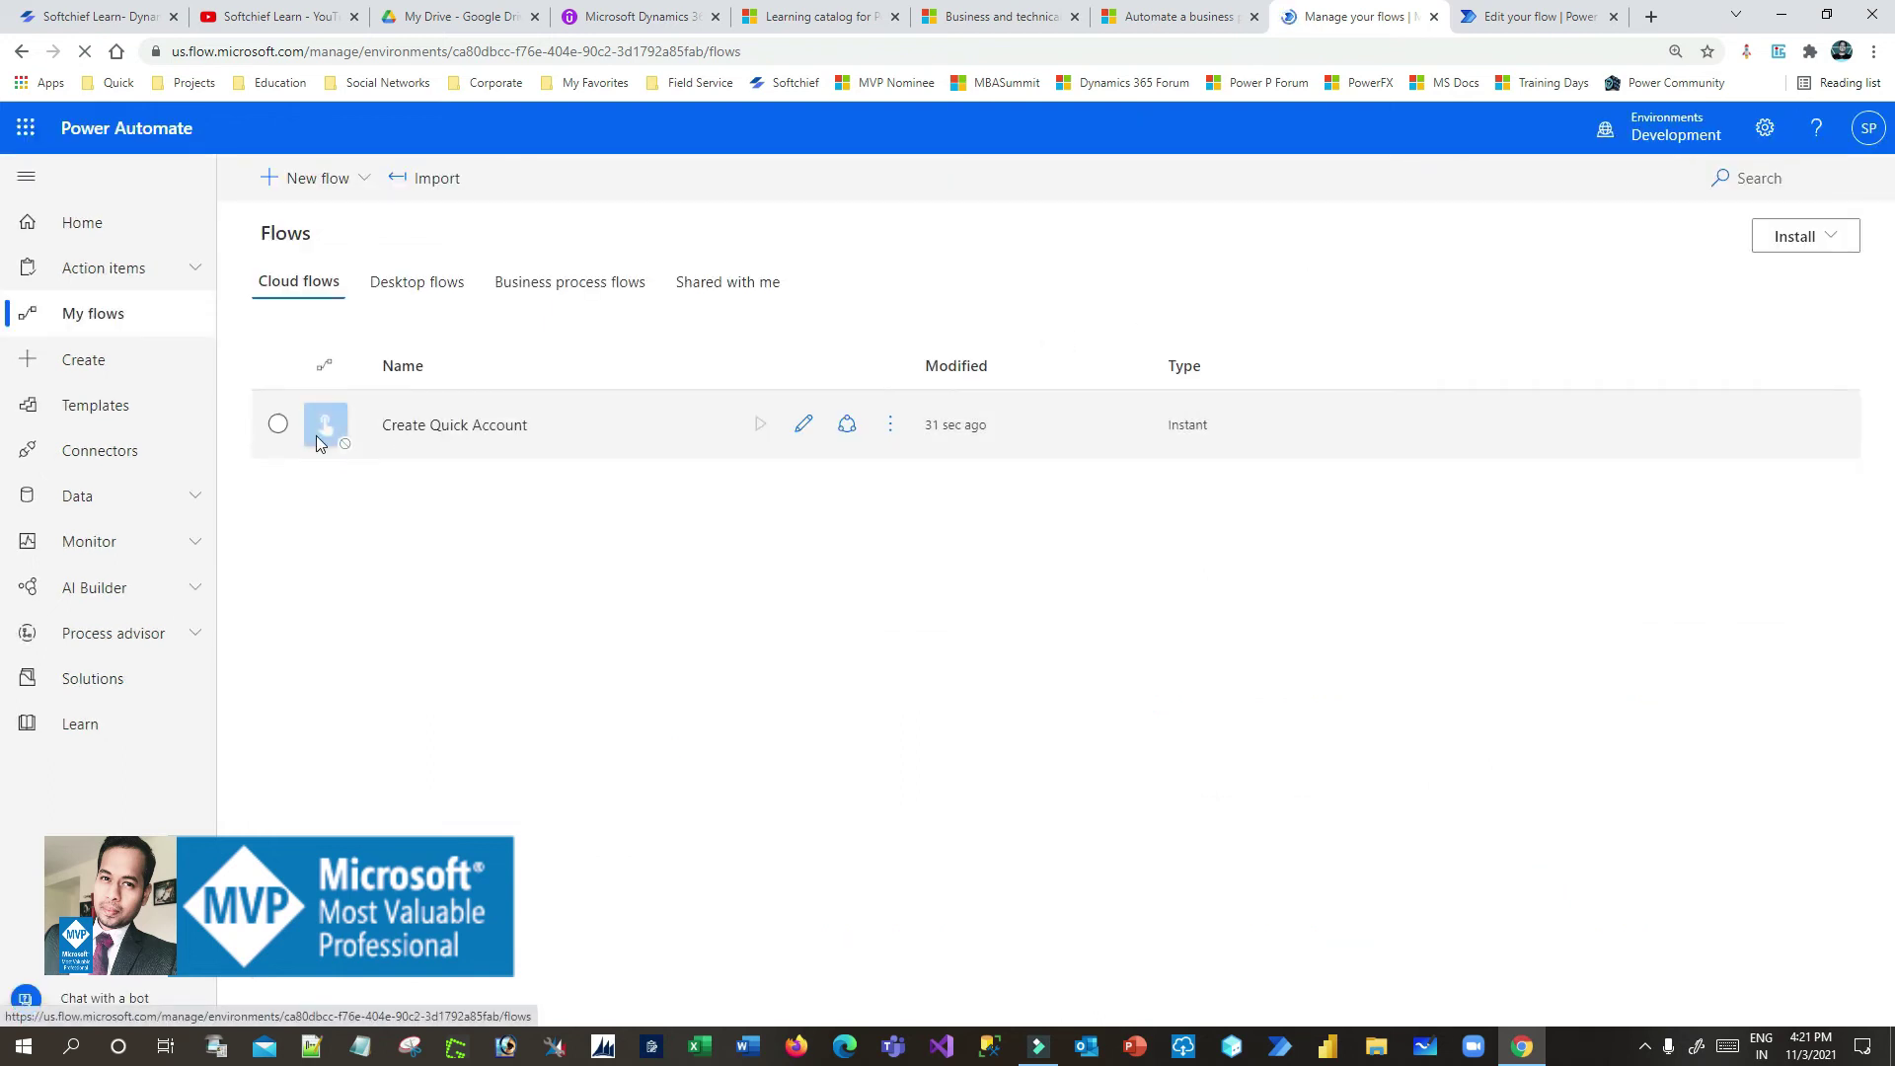
left_click(890, 427)
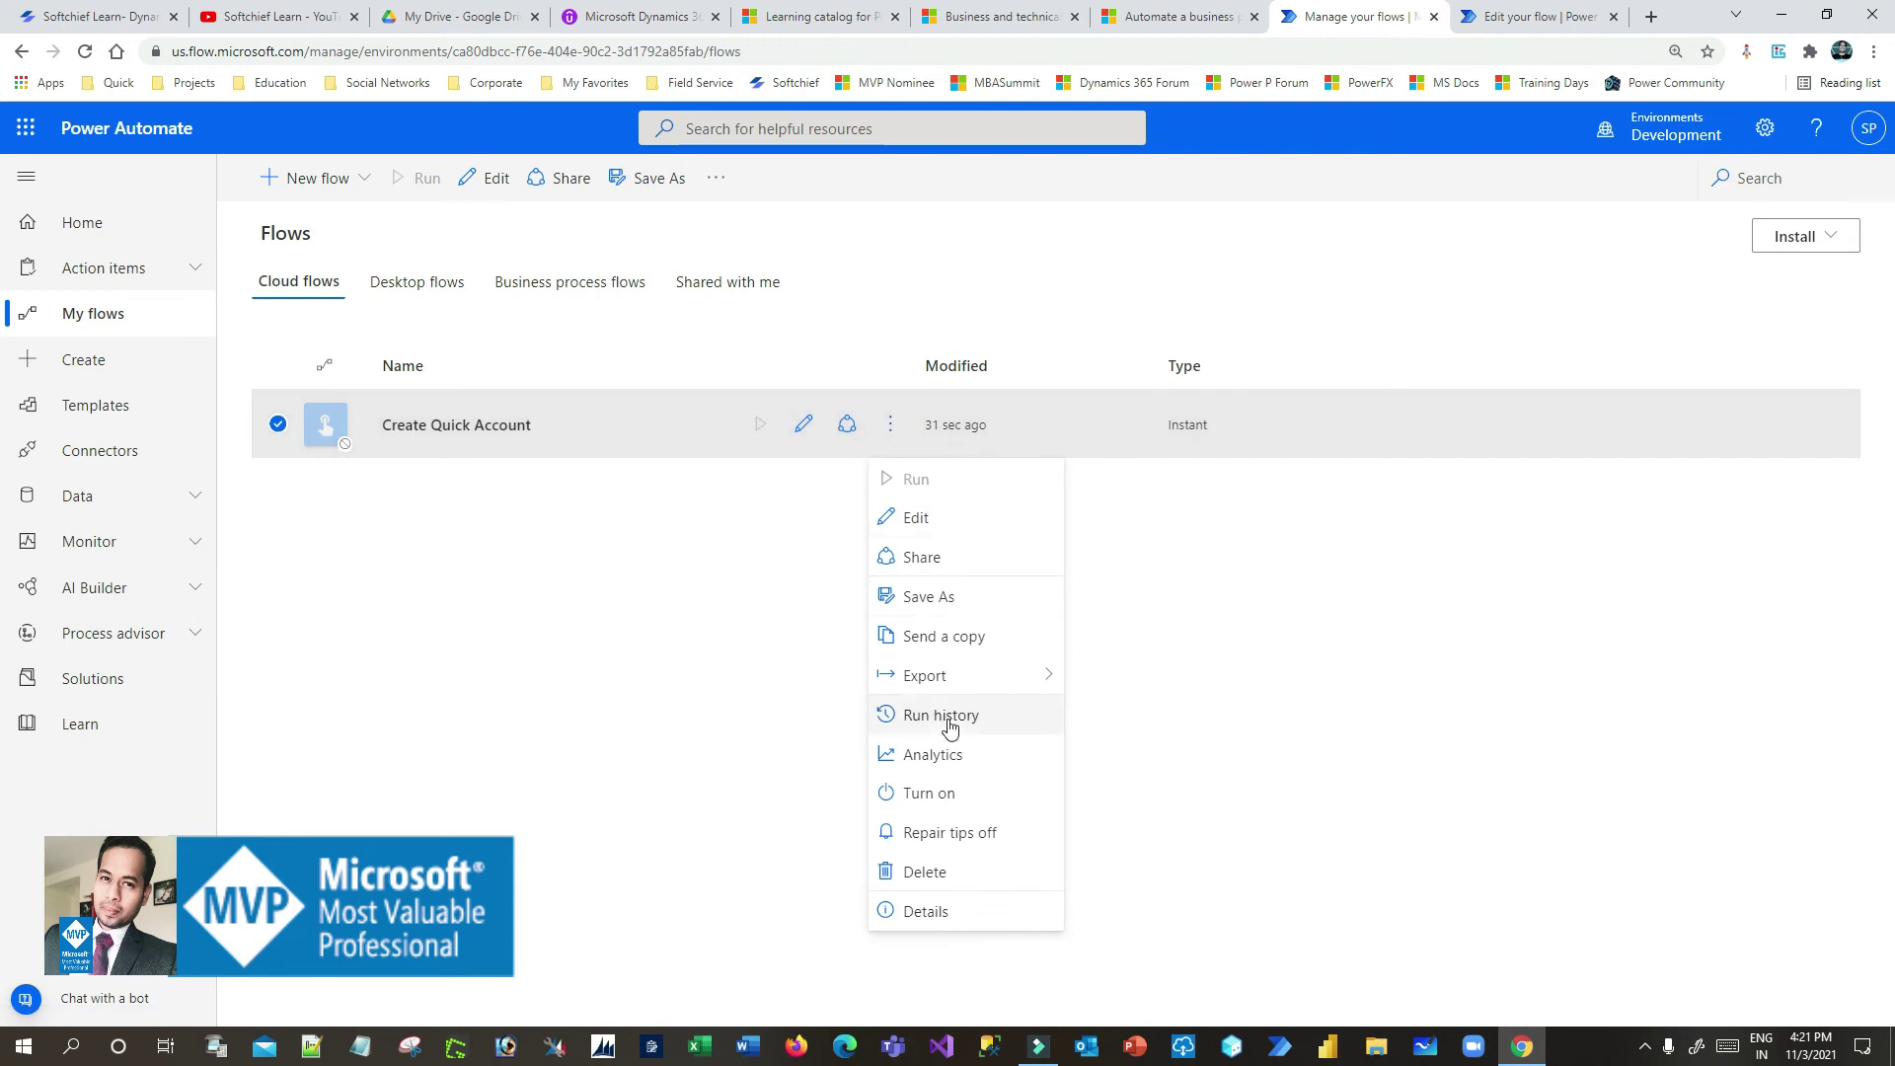
left_click(953, 795)
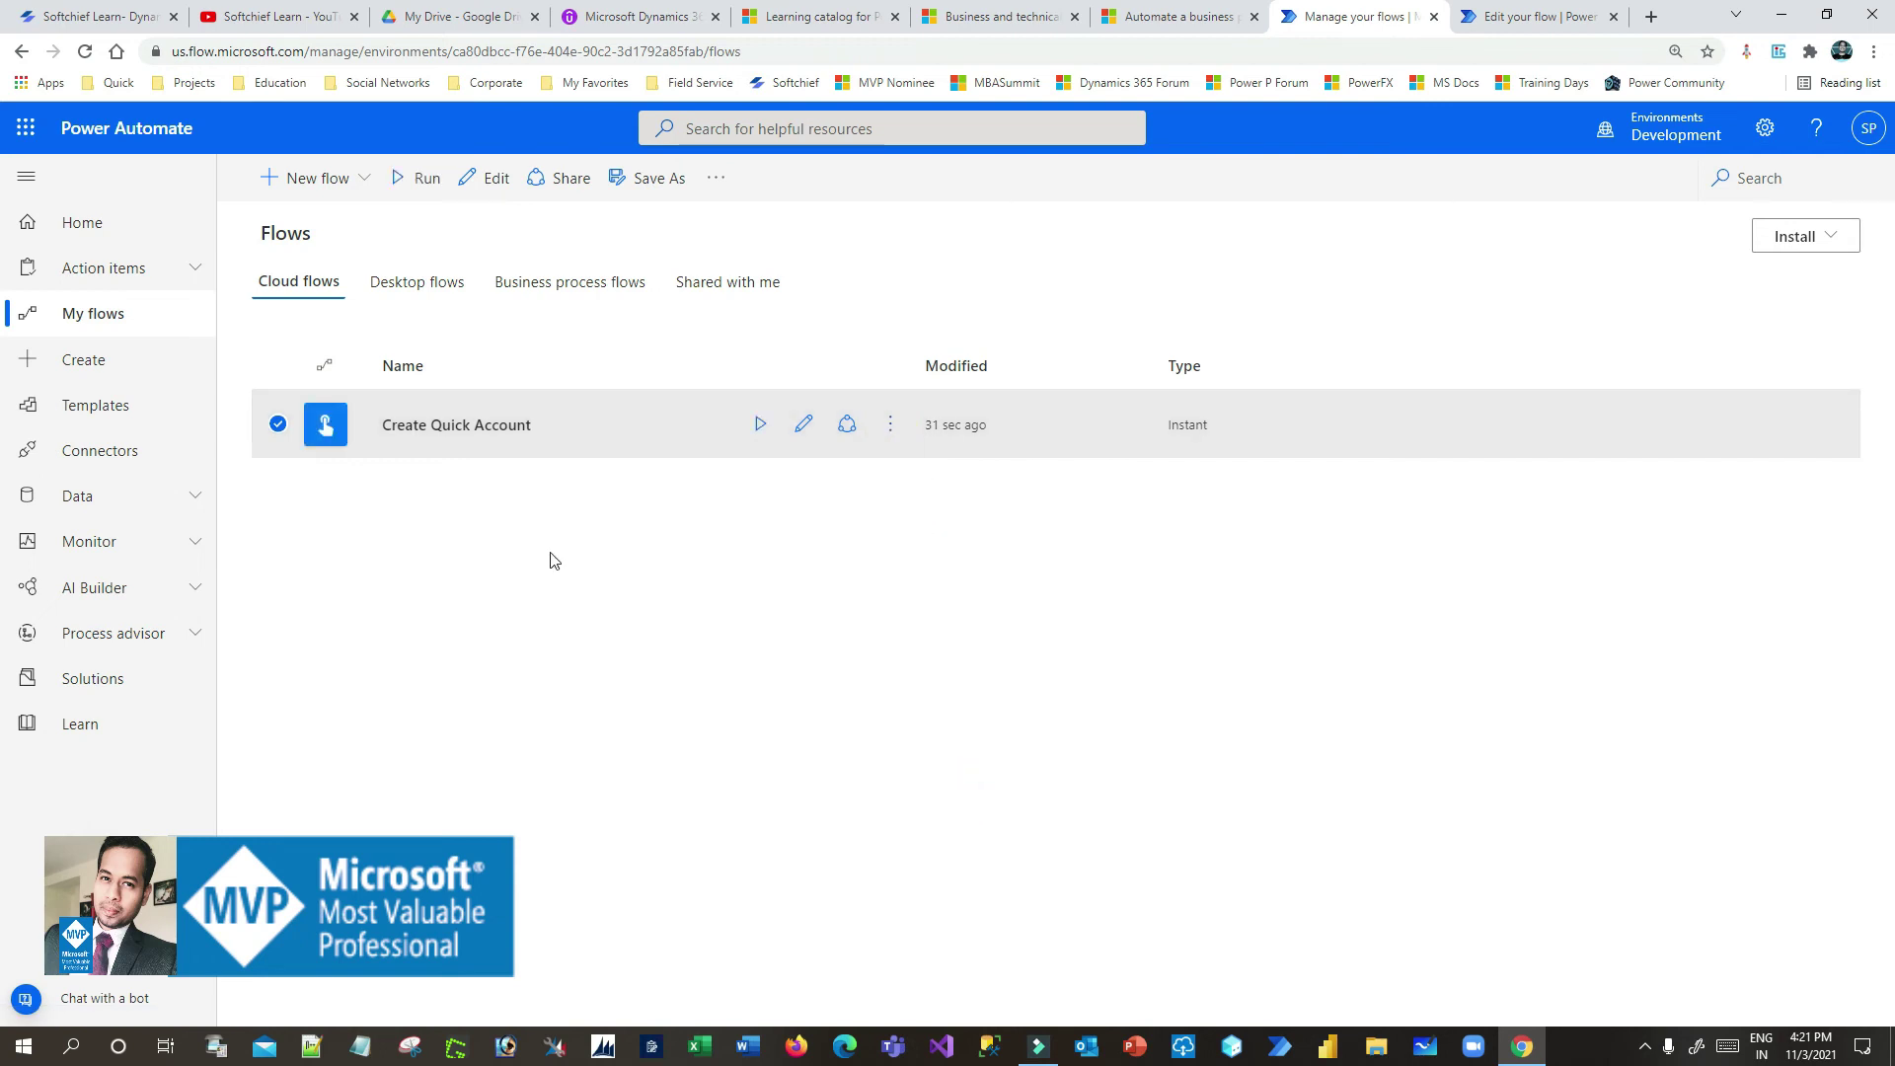
Edit Create Quick Account and expand its manual trigger and Add a new row steps
left_click(891, 426)
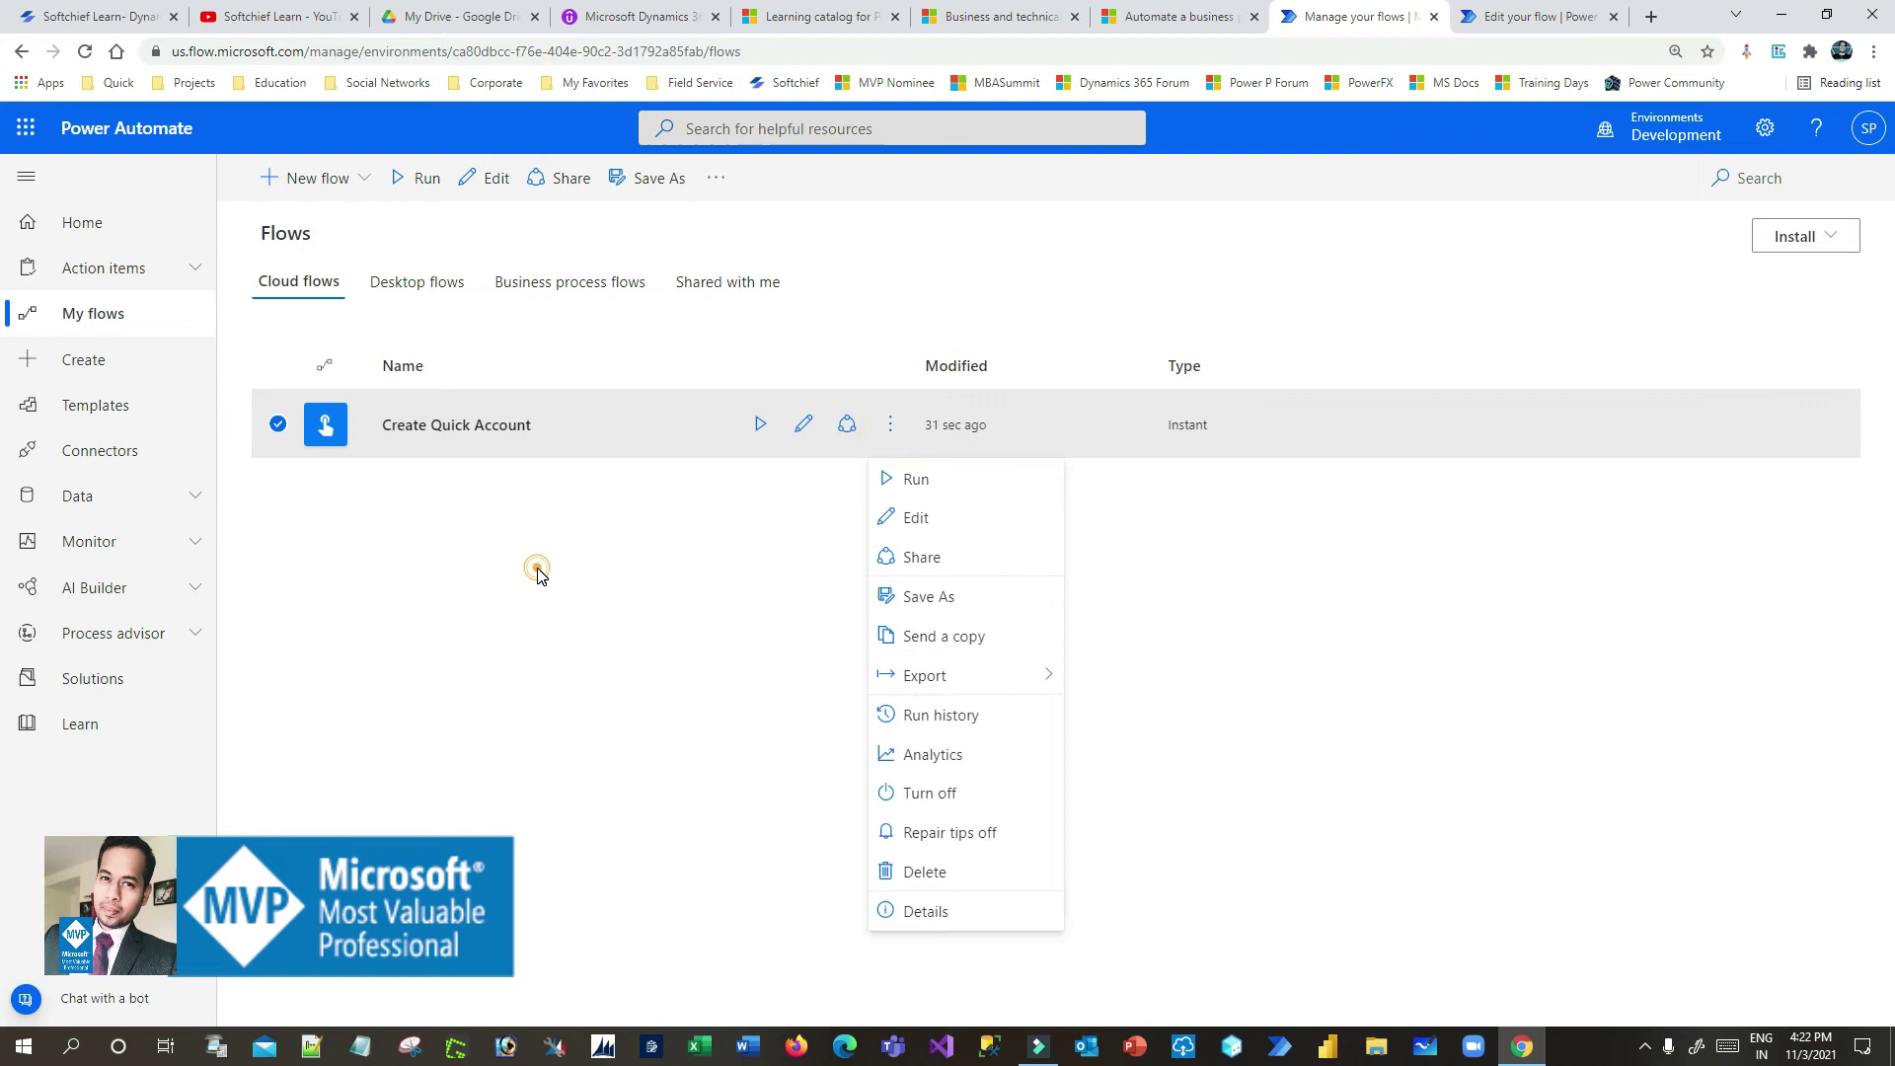
left_click(686, 572)
left_click(890, 425)
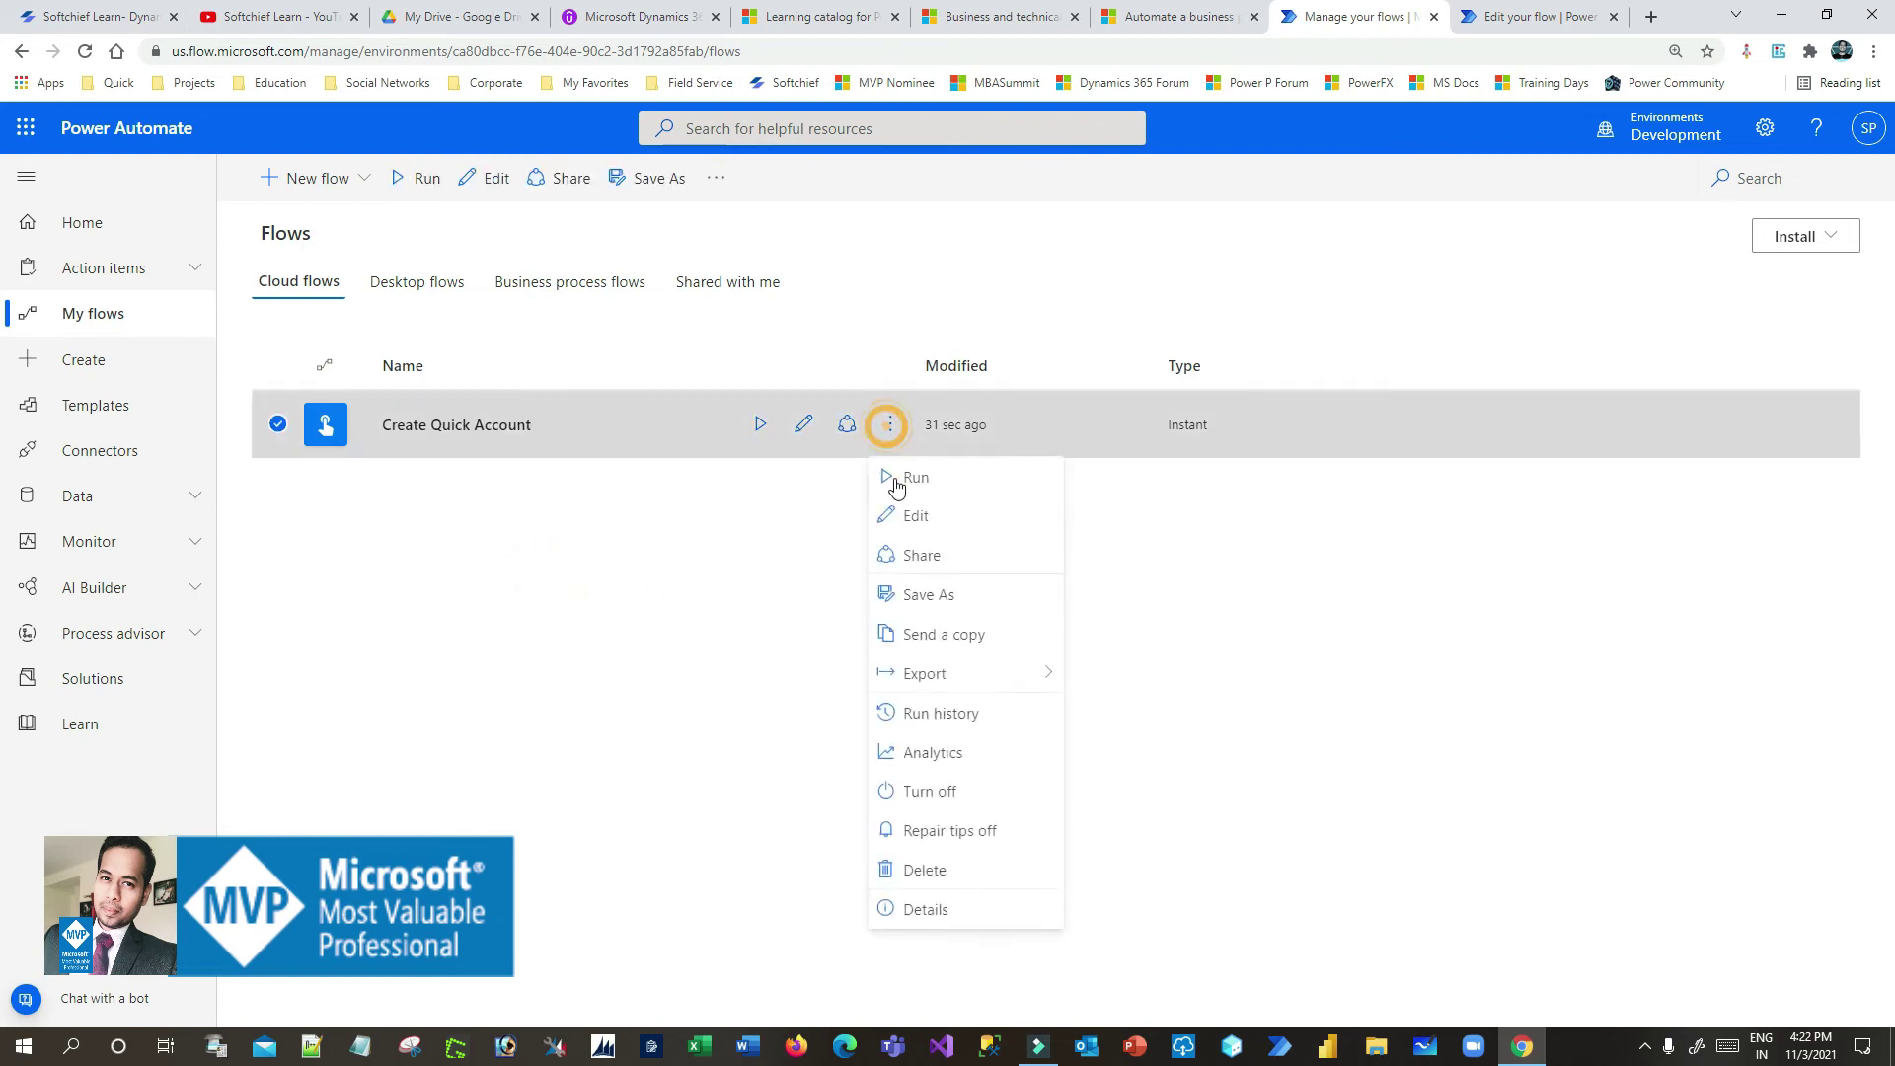
left_click(920, 529)
left_click(1083, 250)
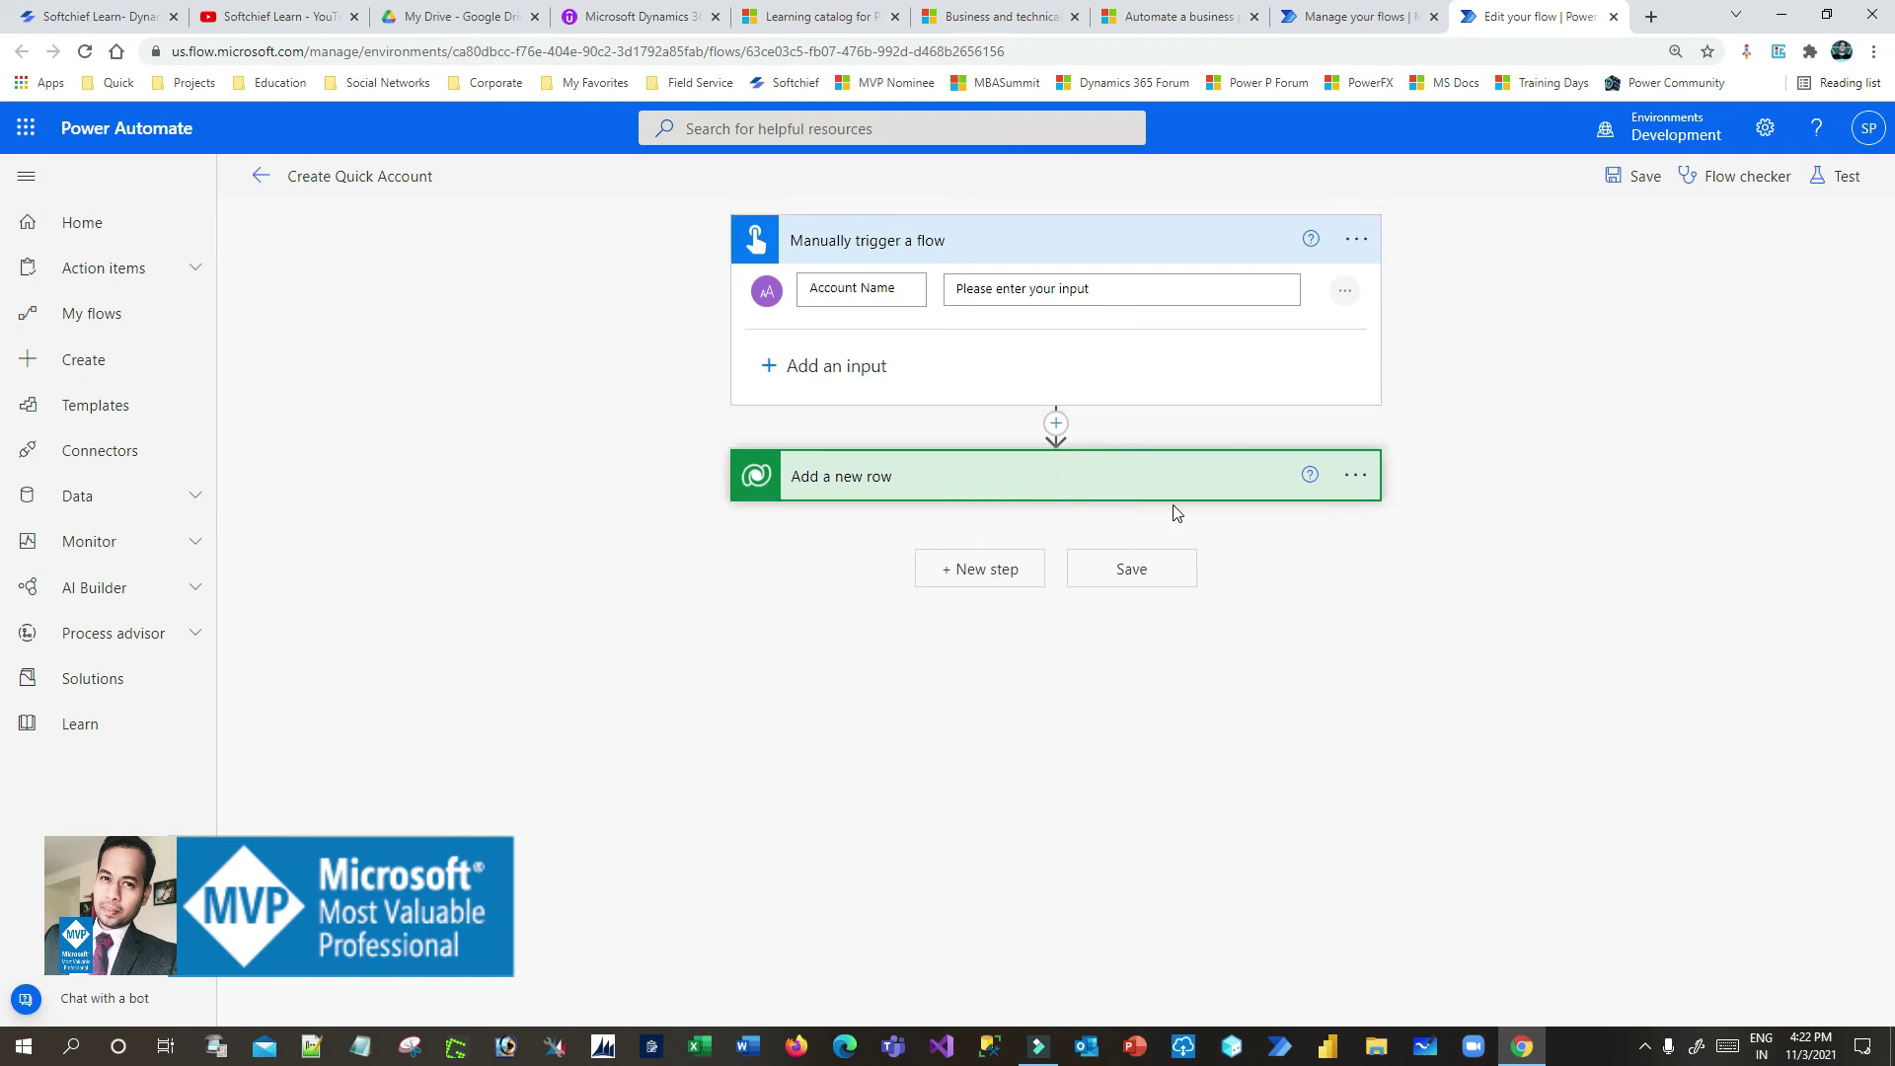
left_click(1173, 483)
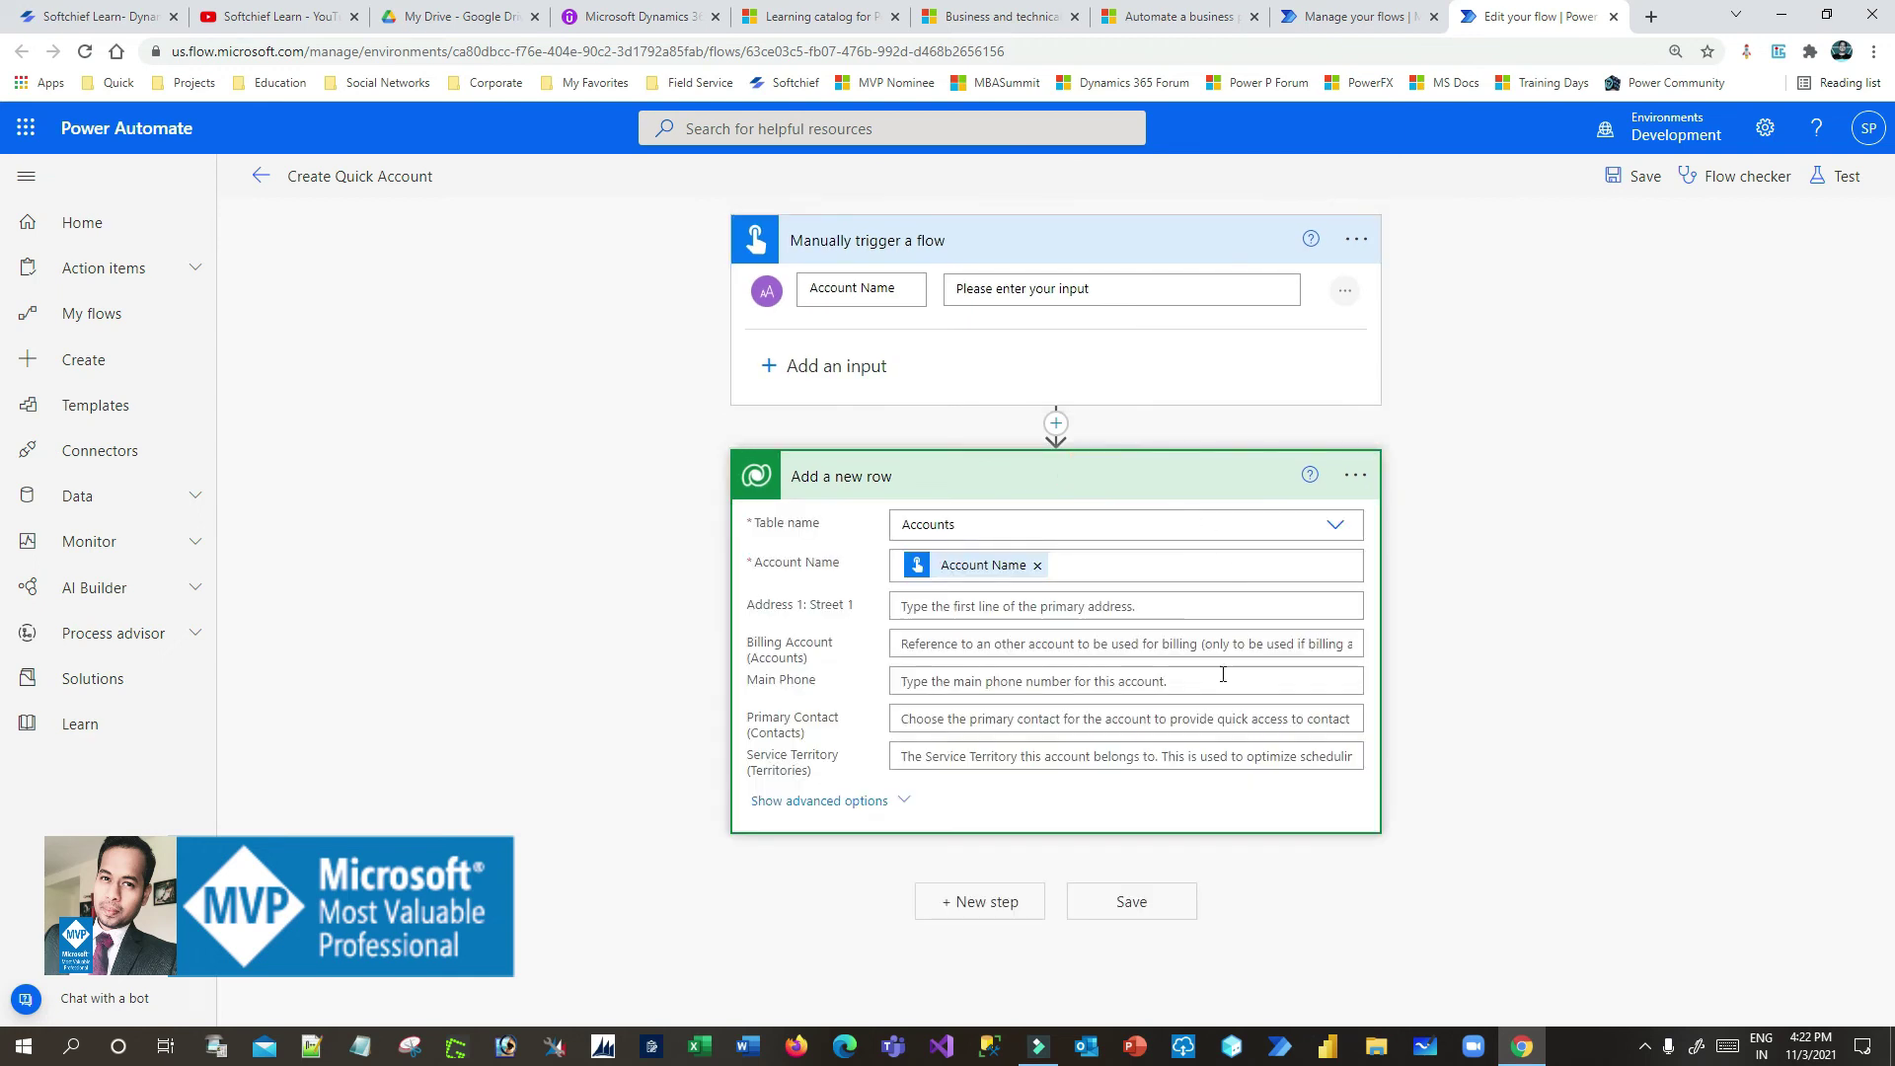
Close the Test panel, leave the outdated editor, and reopen Create Quick Account for editing
left_click(1838, 178)
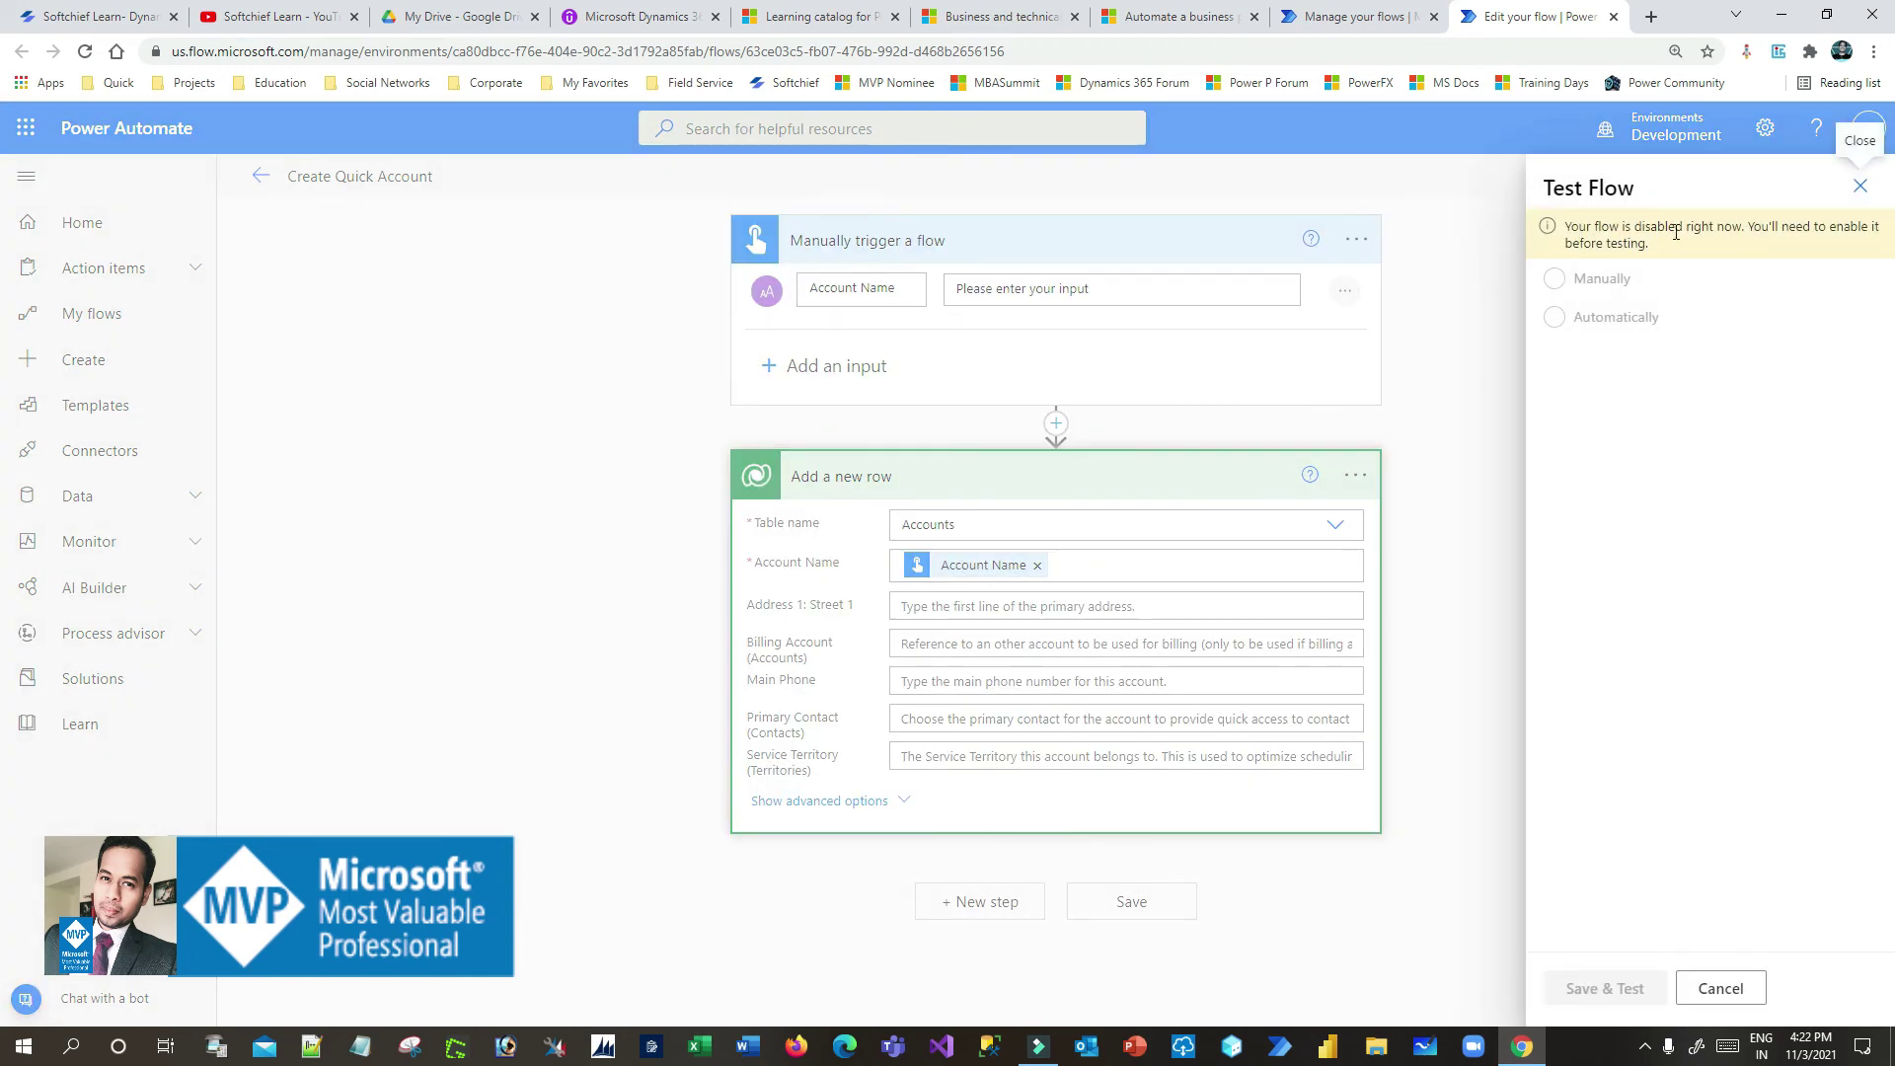
left_click(1860, 186)
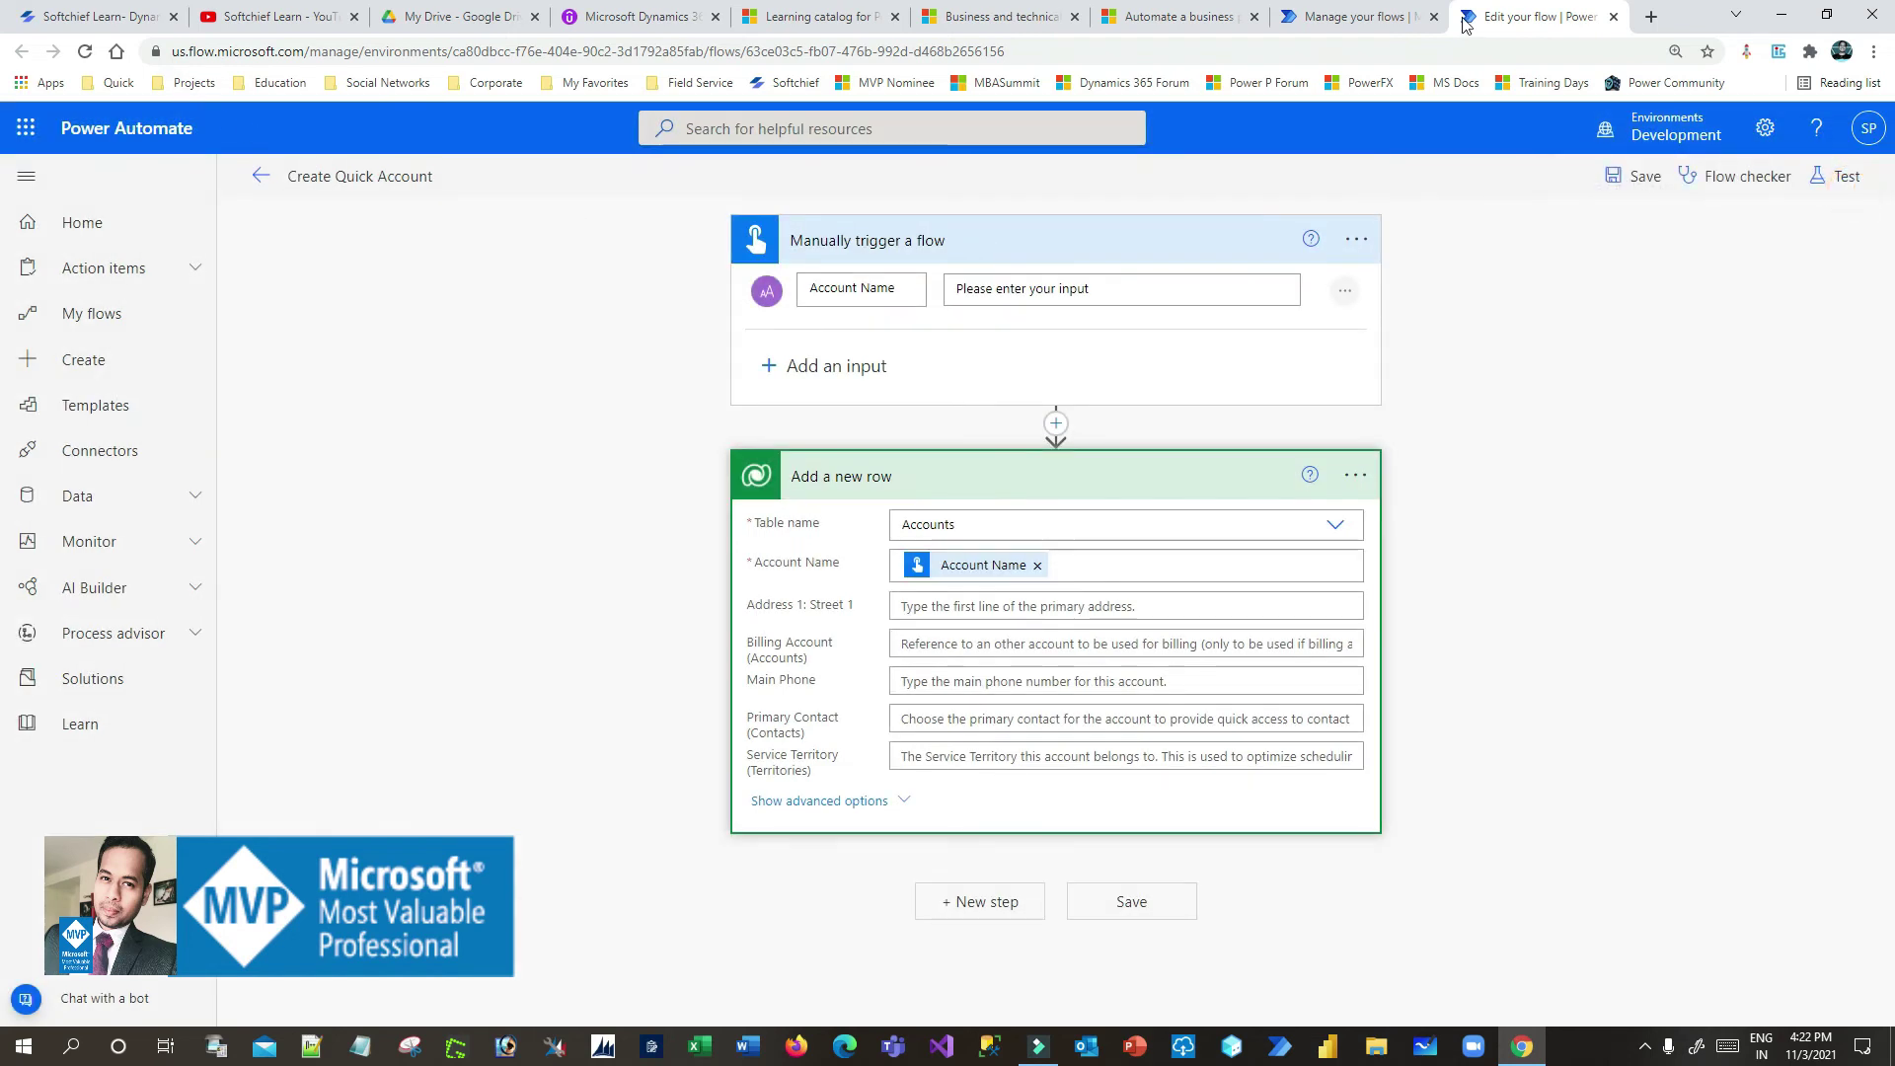
left_click(89, 51)
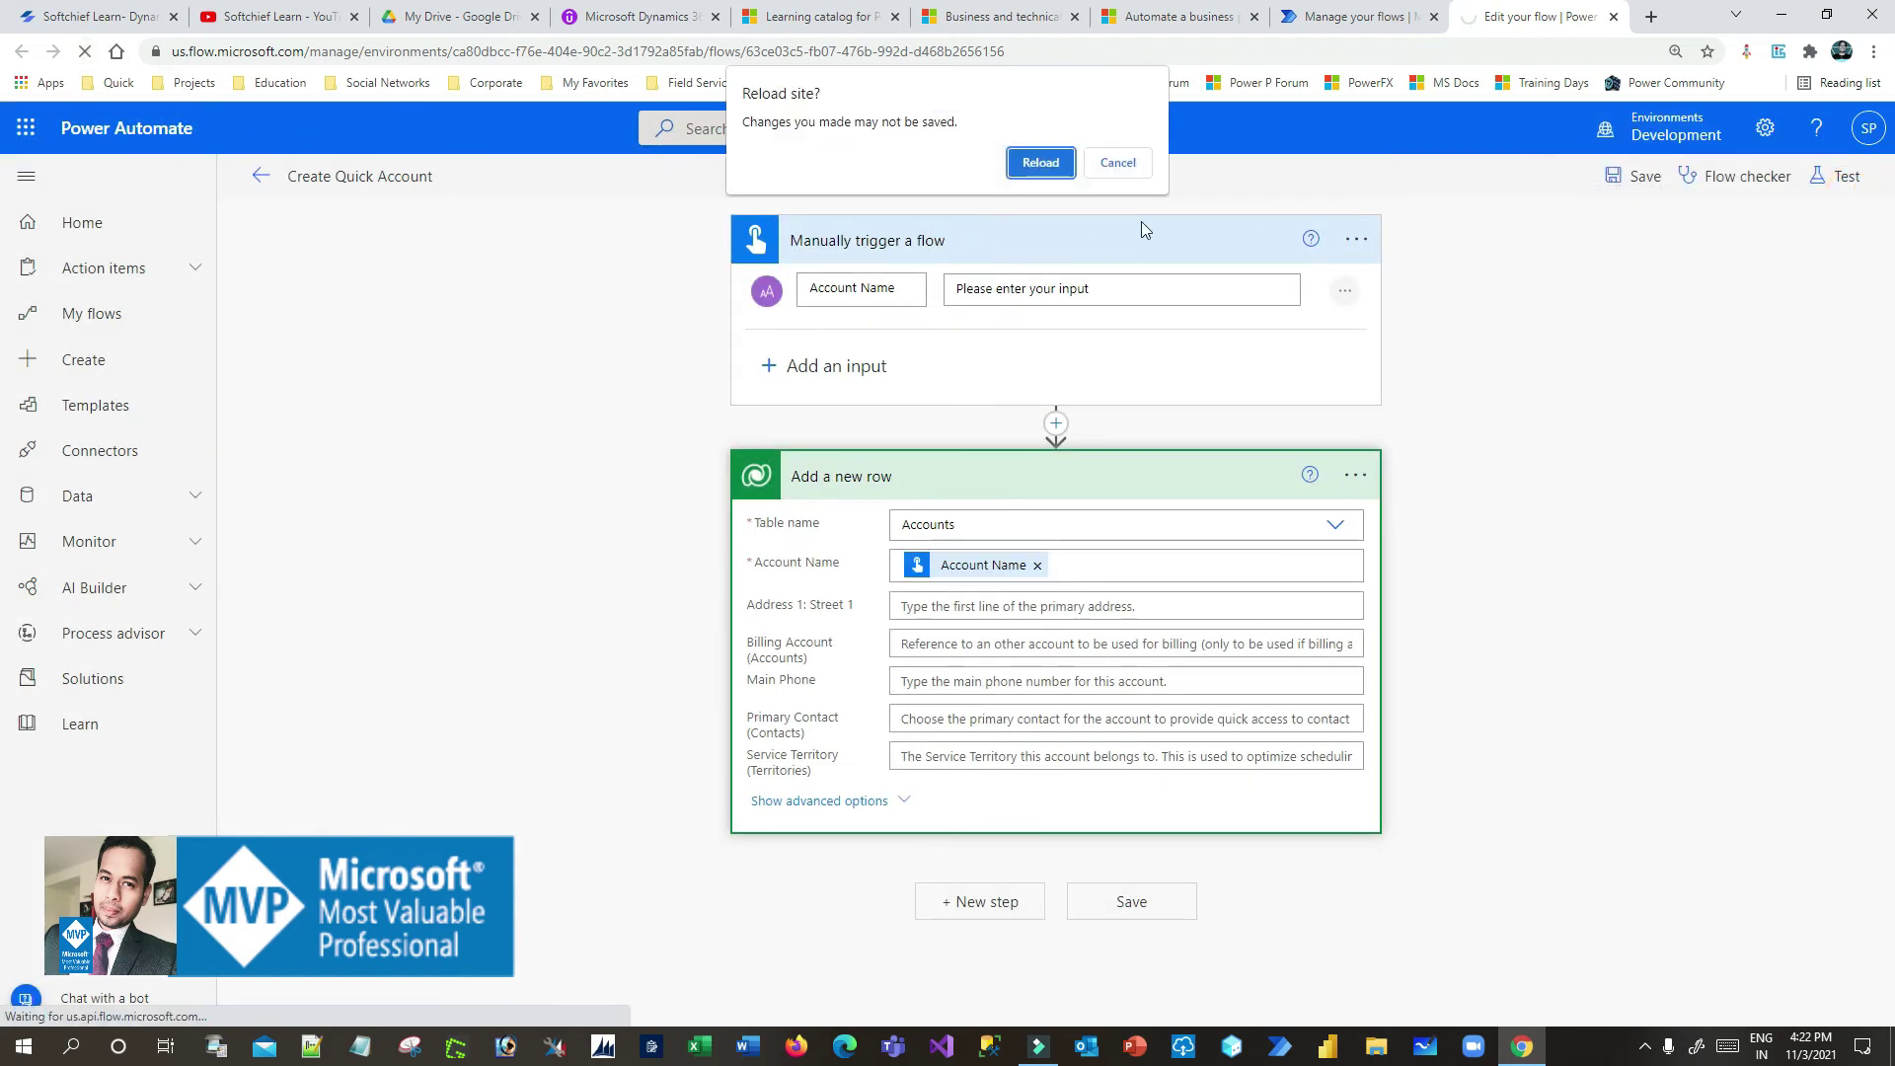
key("Return")
left_click(1613, 16)
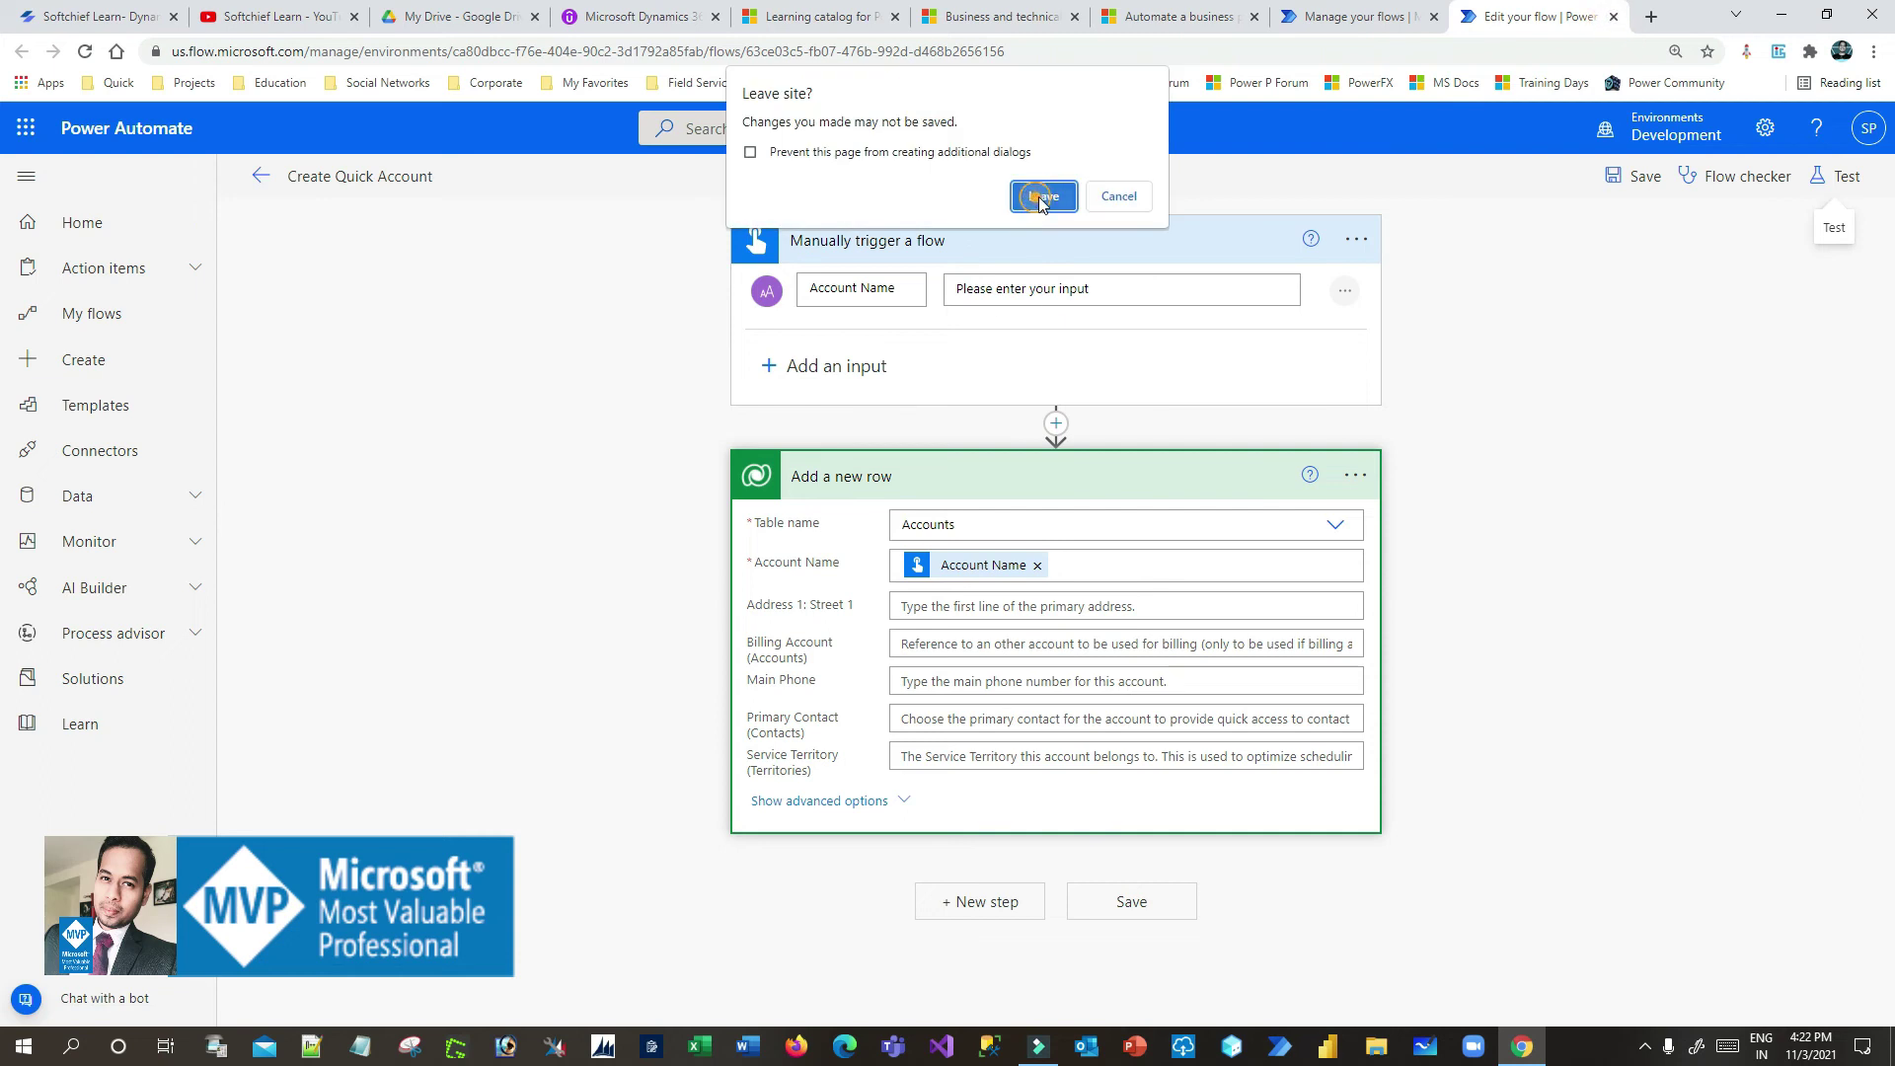
left_click(1034, 191)
left_click(893, 520)
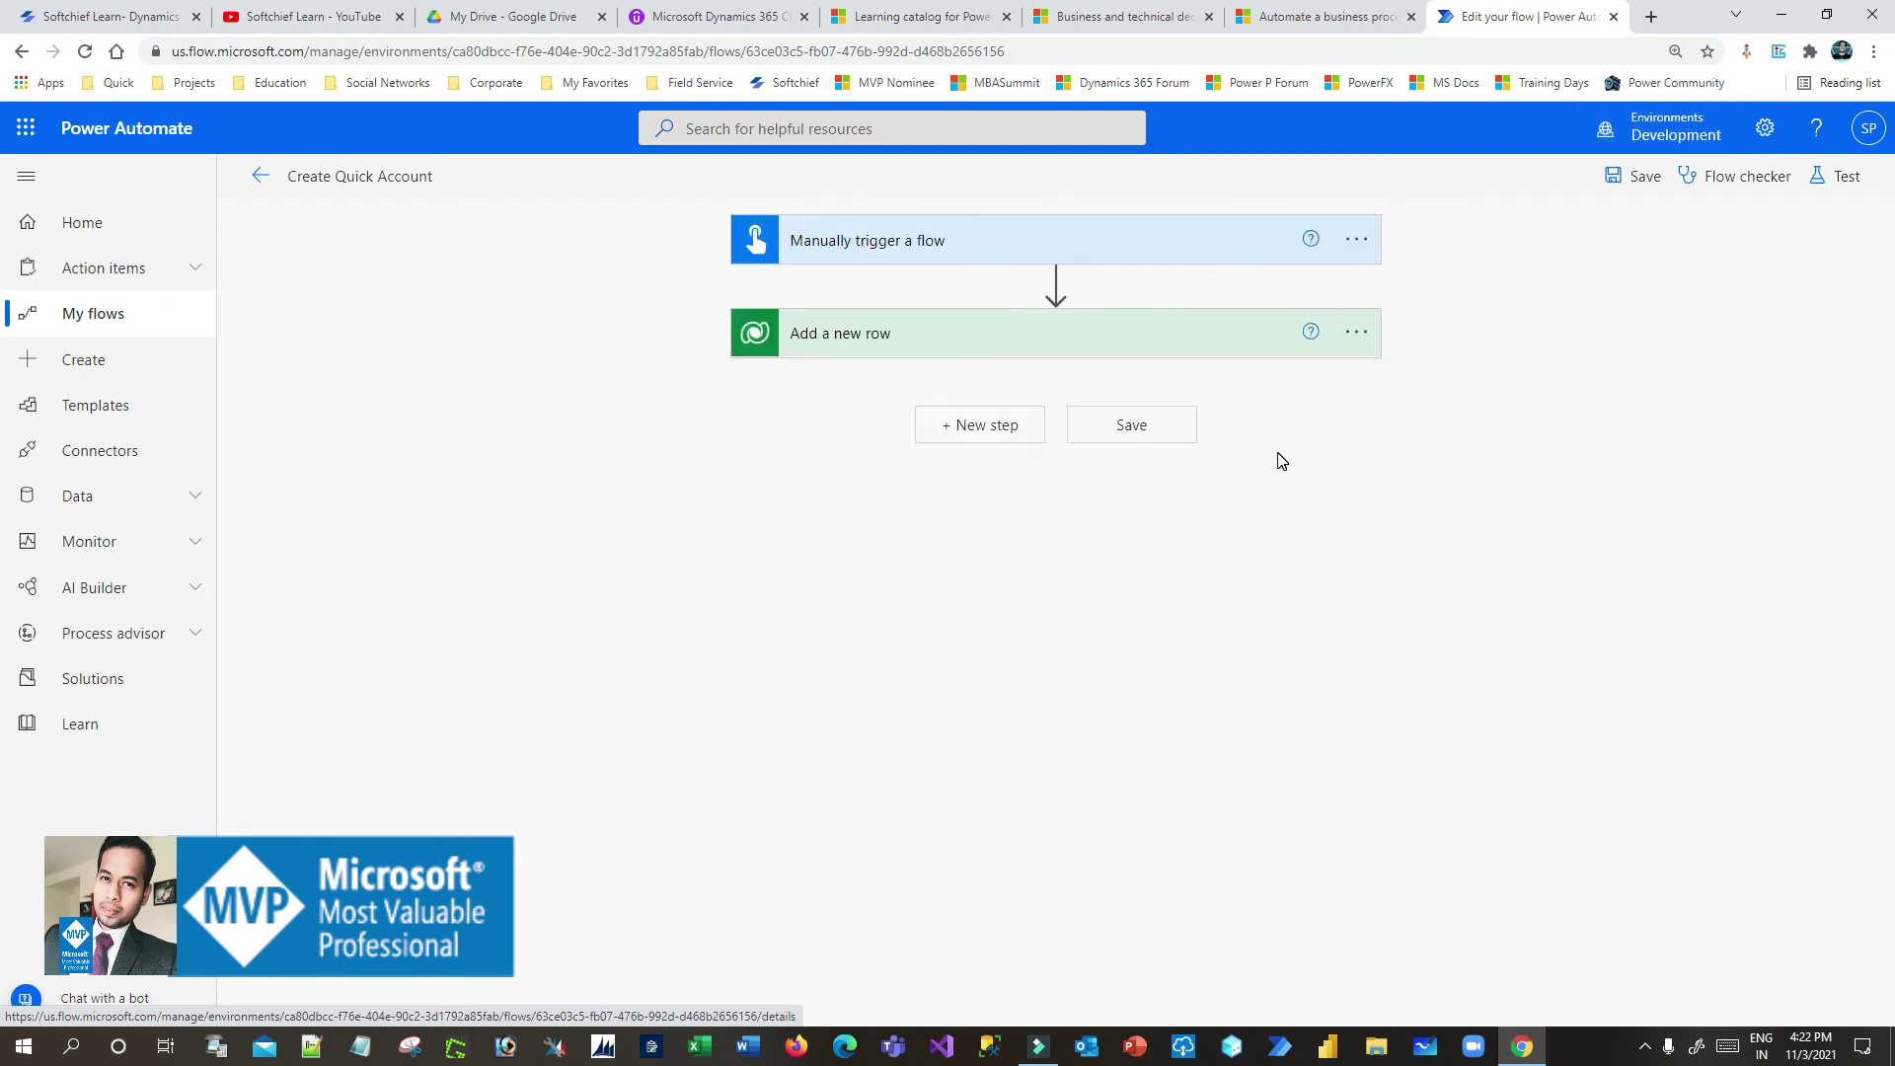
Run a manual test of the flow with a new Account Name and close the run panel
left_click(1841, 176)
left_click(1596, 242)
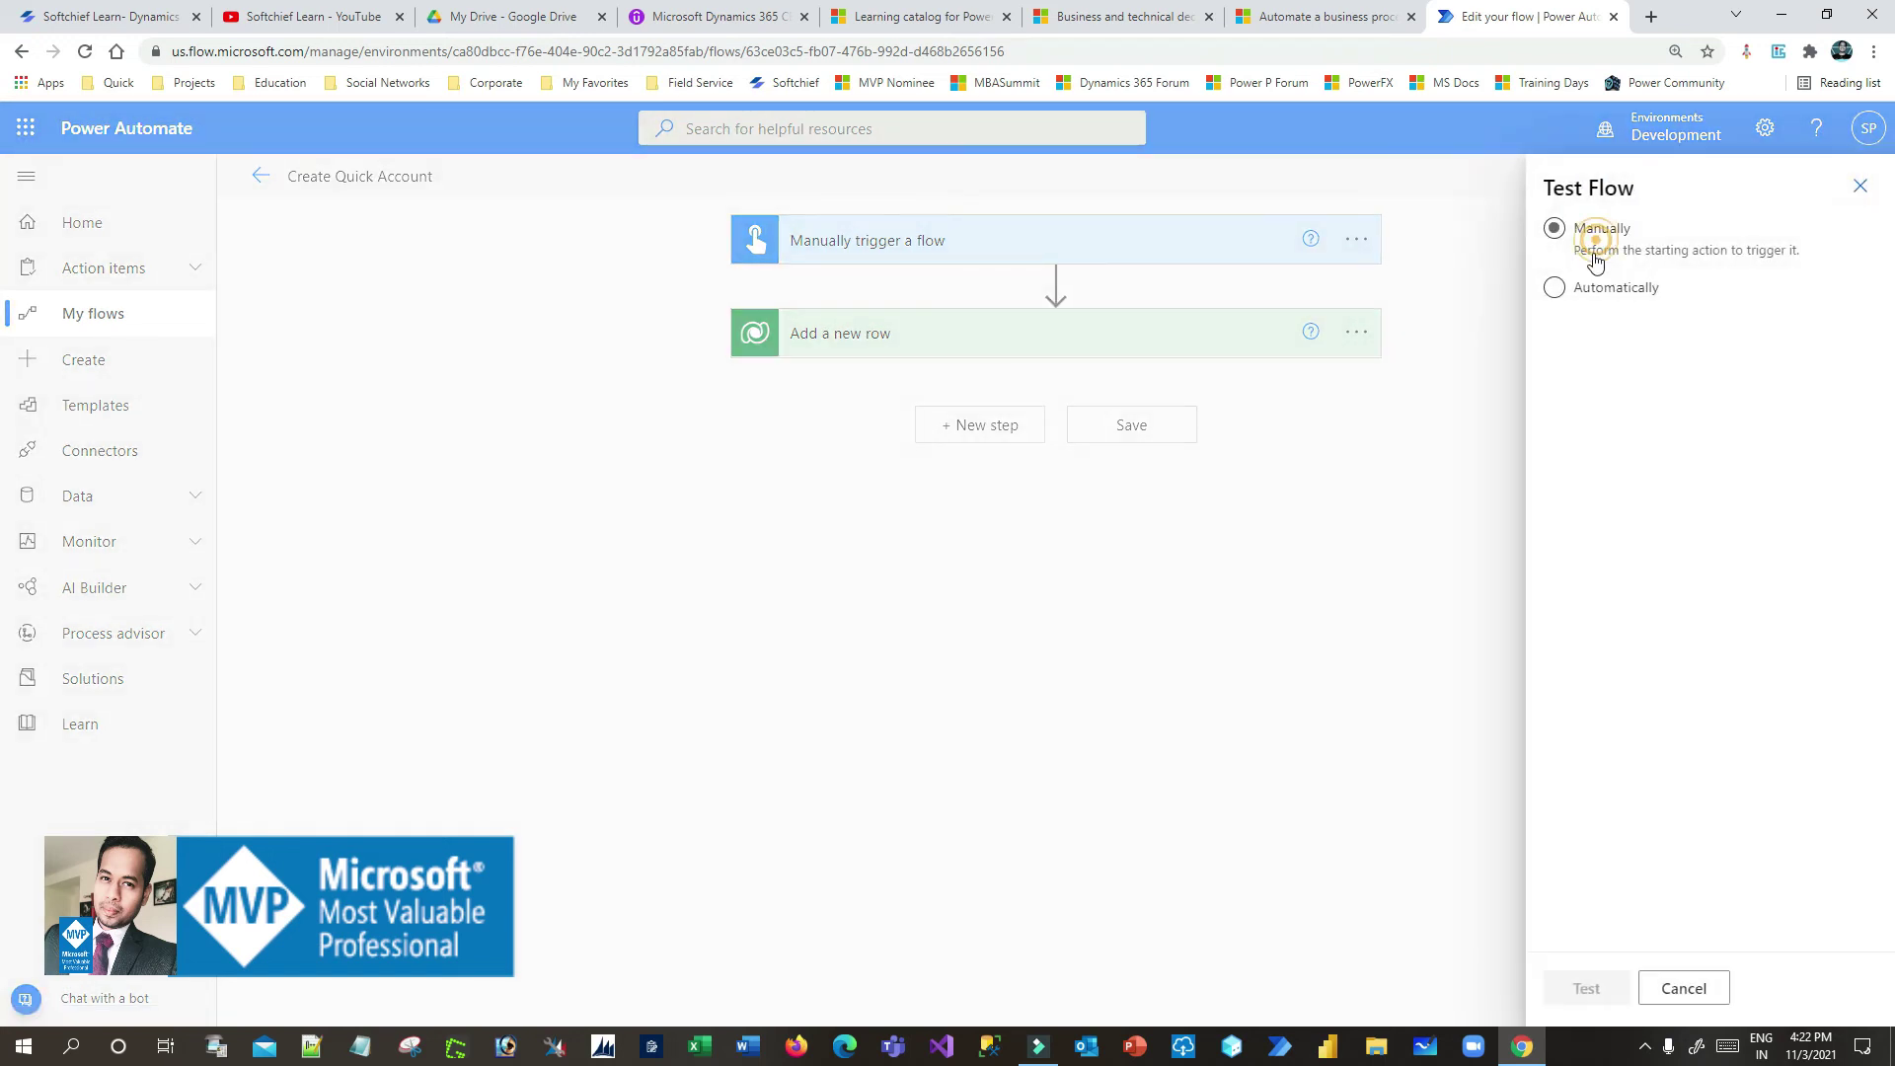
left_click(1592, 987)
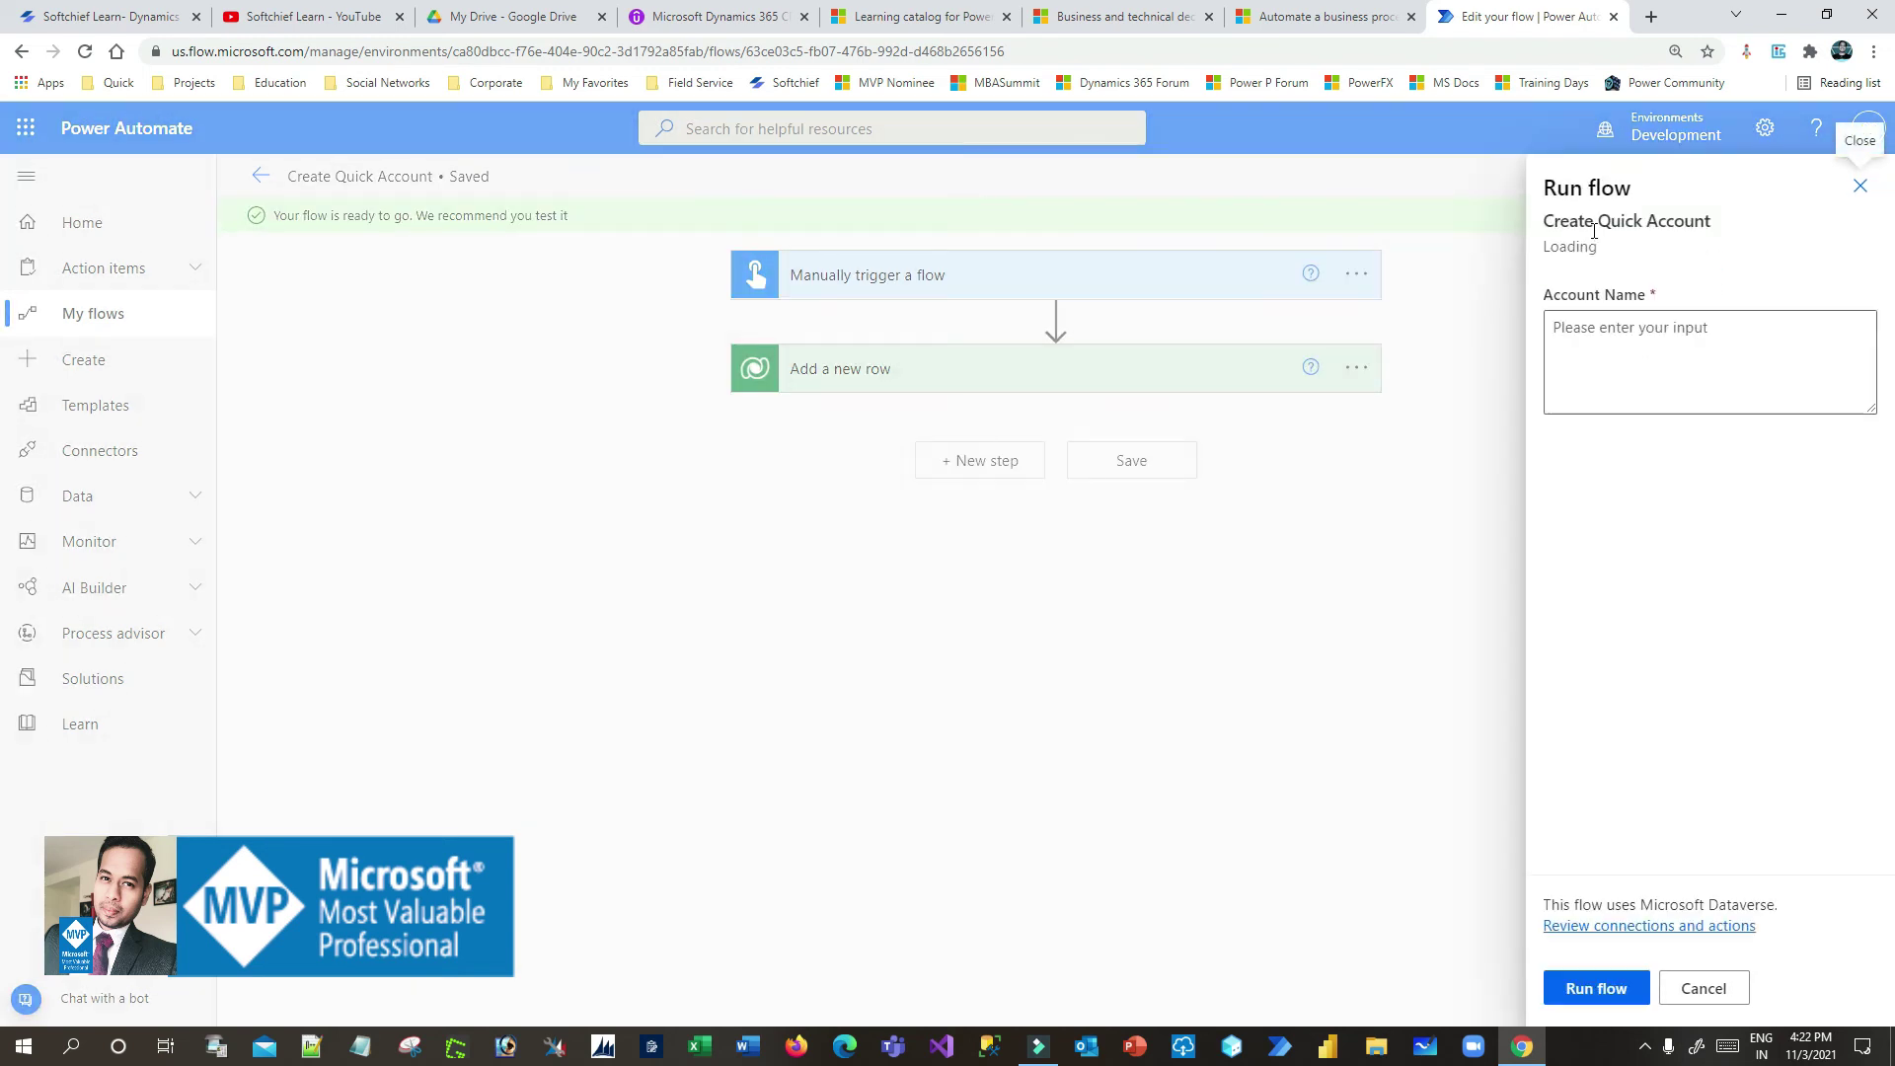
left_click(1623, 344)
type("Softchief")
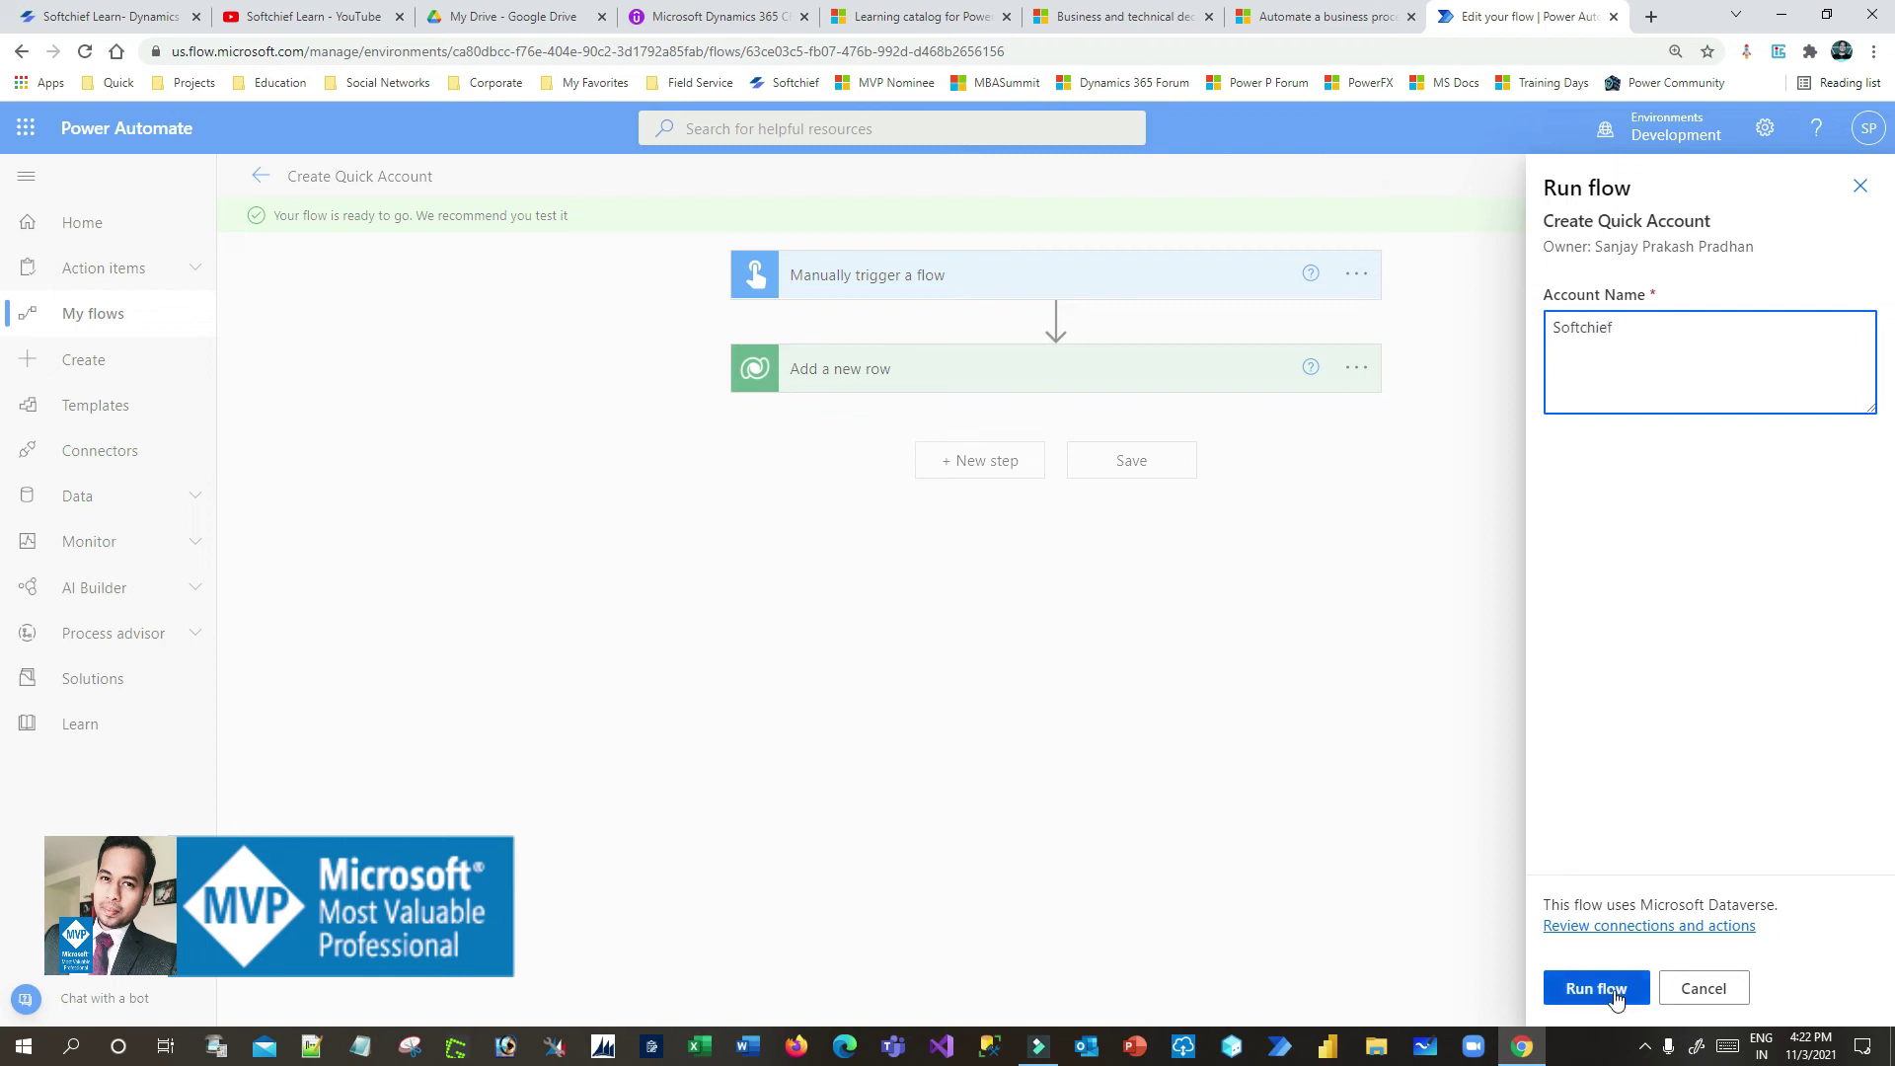
left_click(1617, 997)
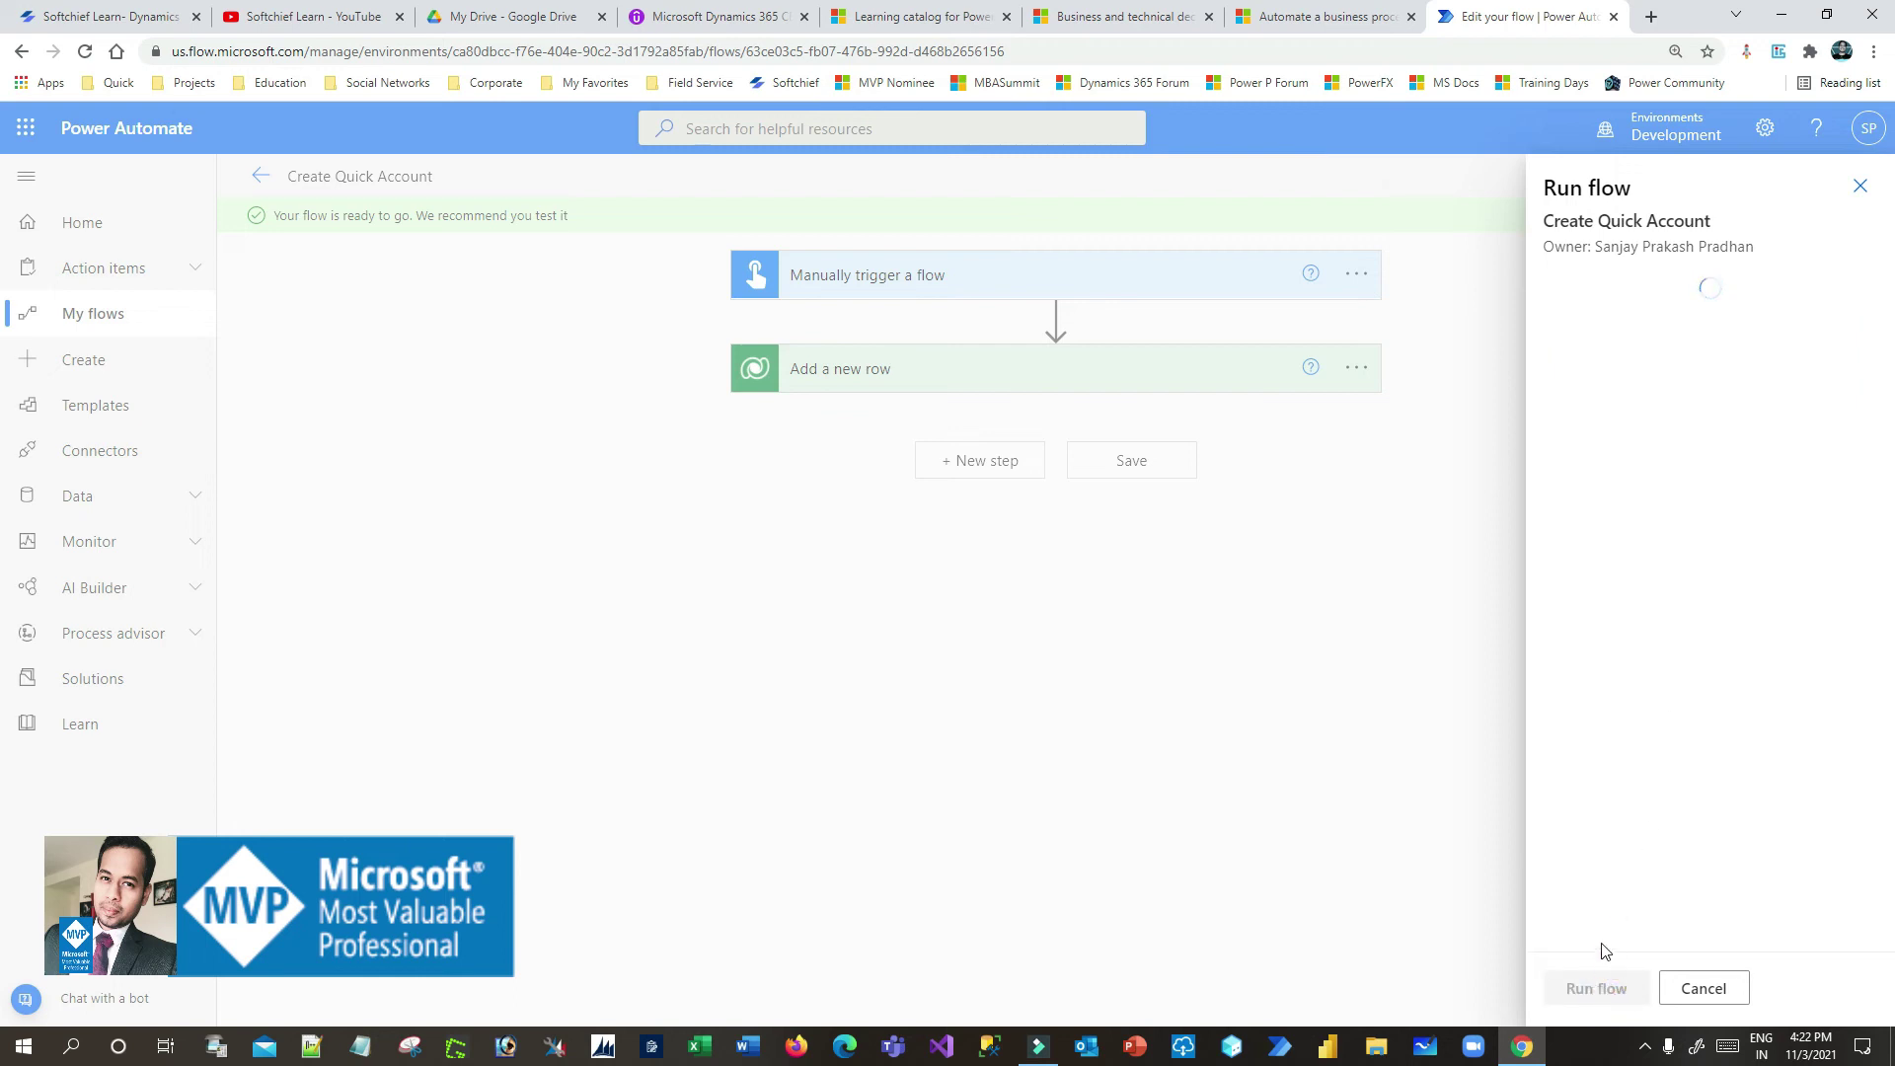
left_click(1605, 991)
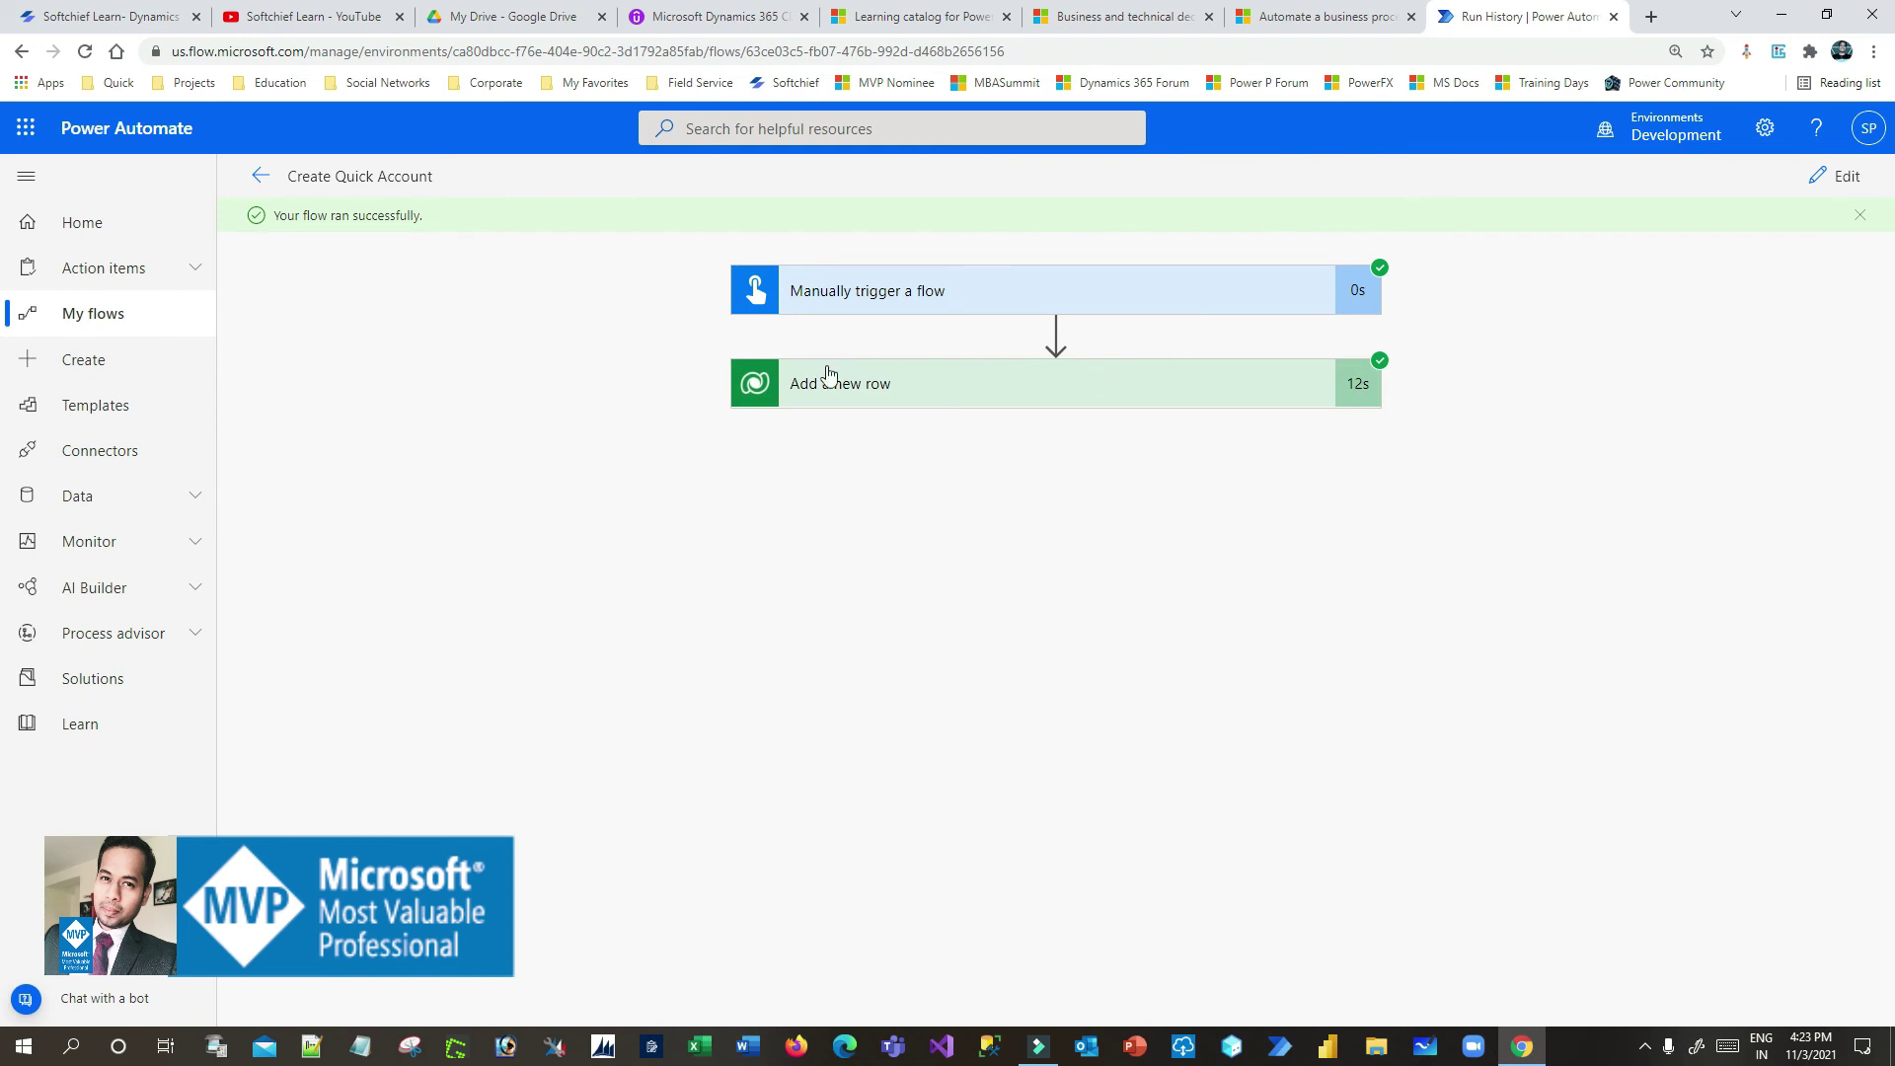
left_click(432, 52)
Go to make.powerapps.com and open the Account table from Dataverse Tables
type("mak")
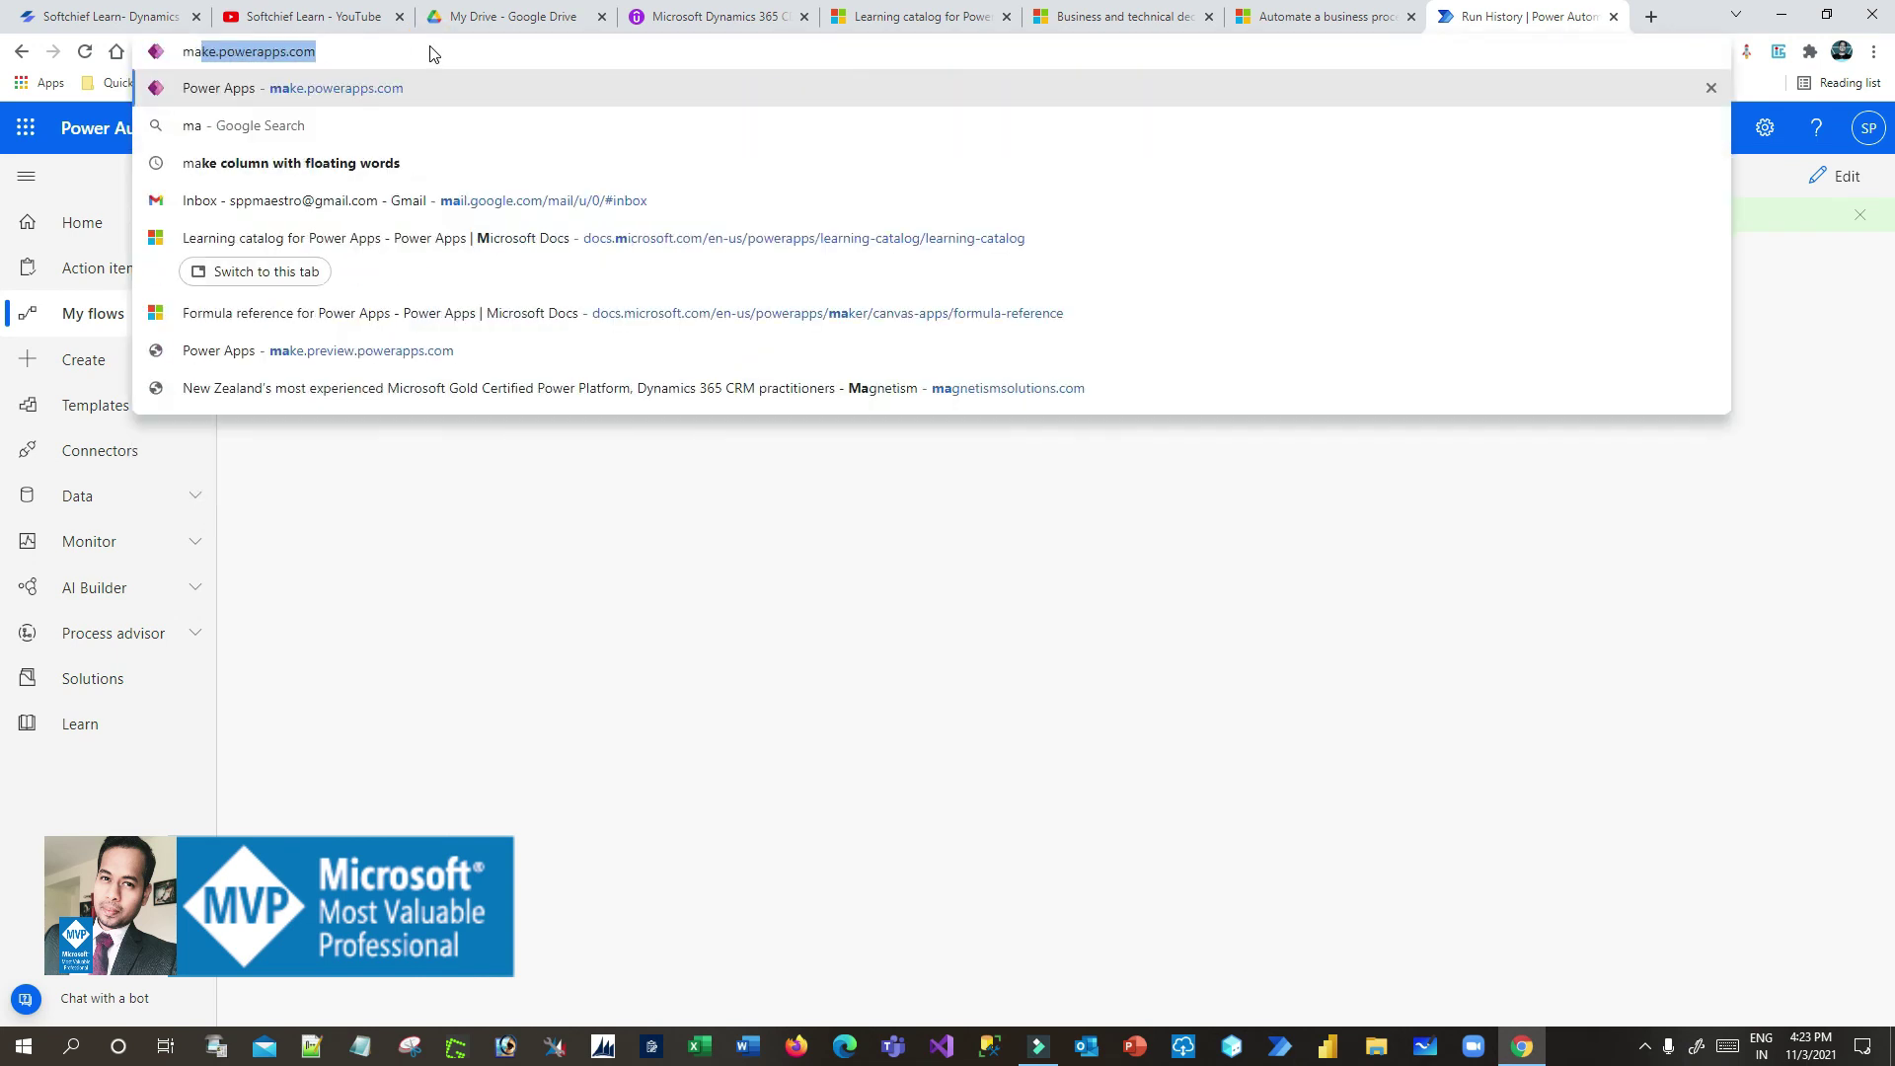
key("Return")
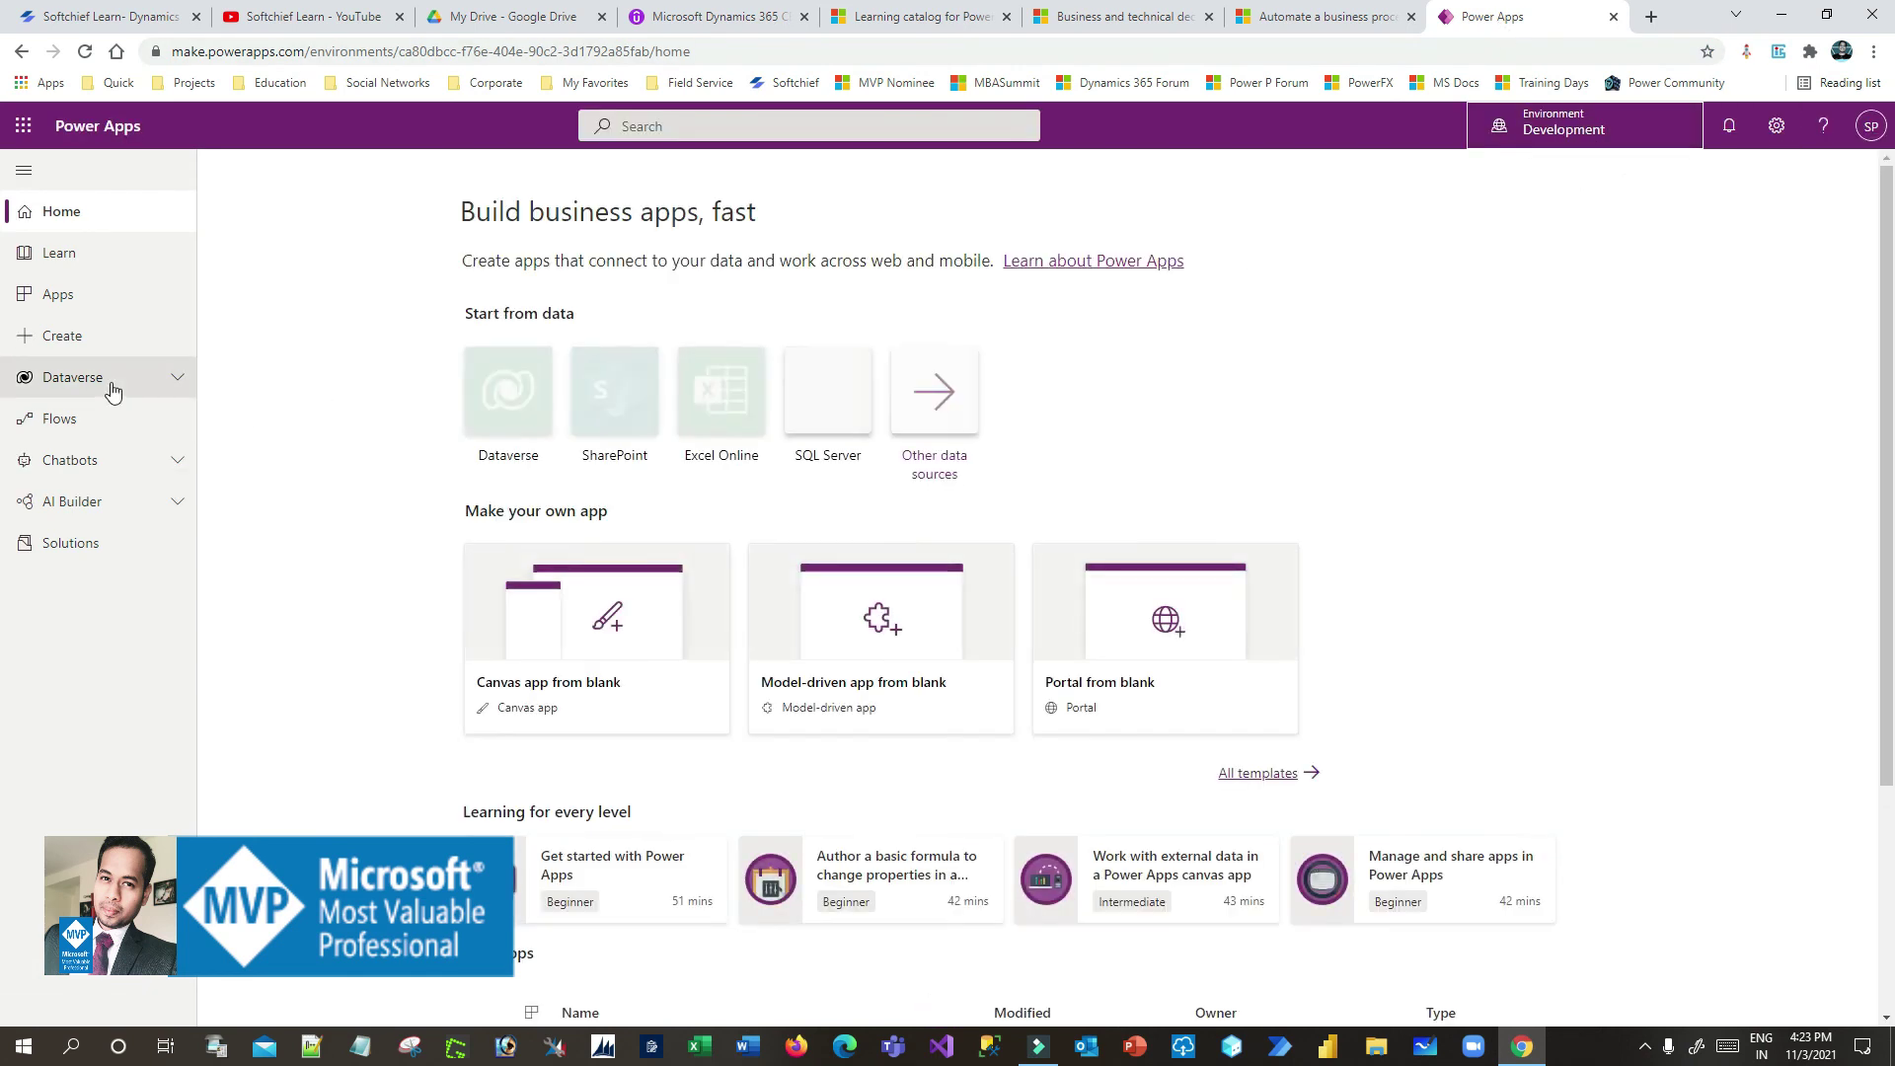
left_click(109, 383)
left_click(82, 431)
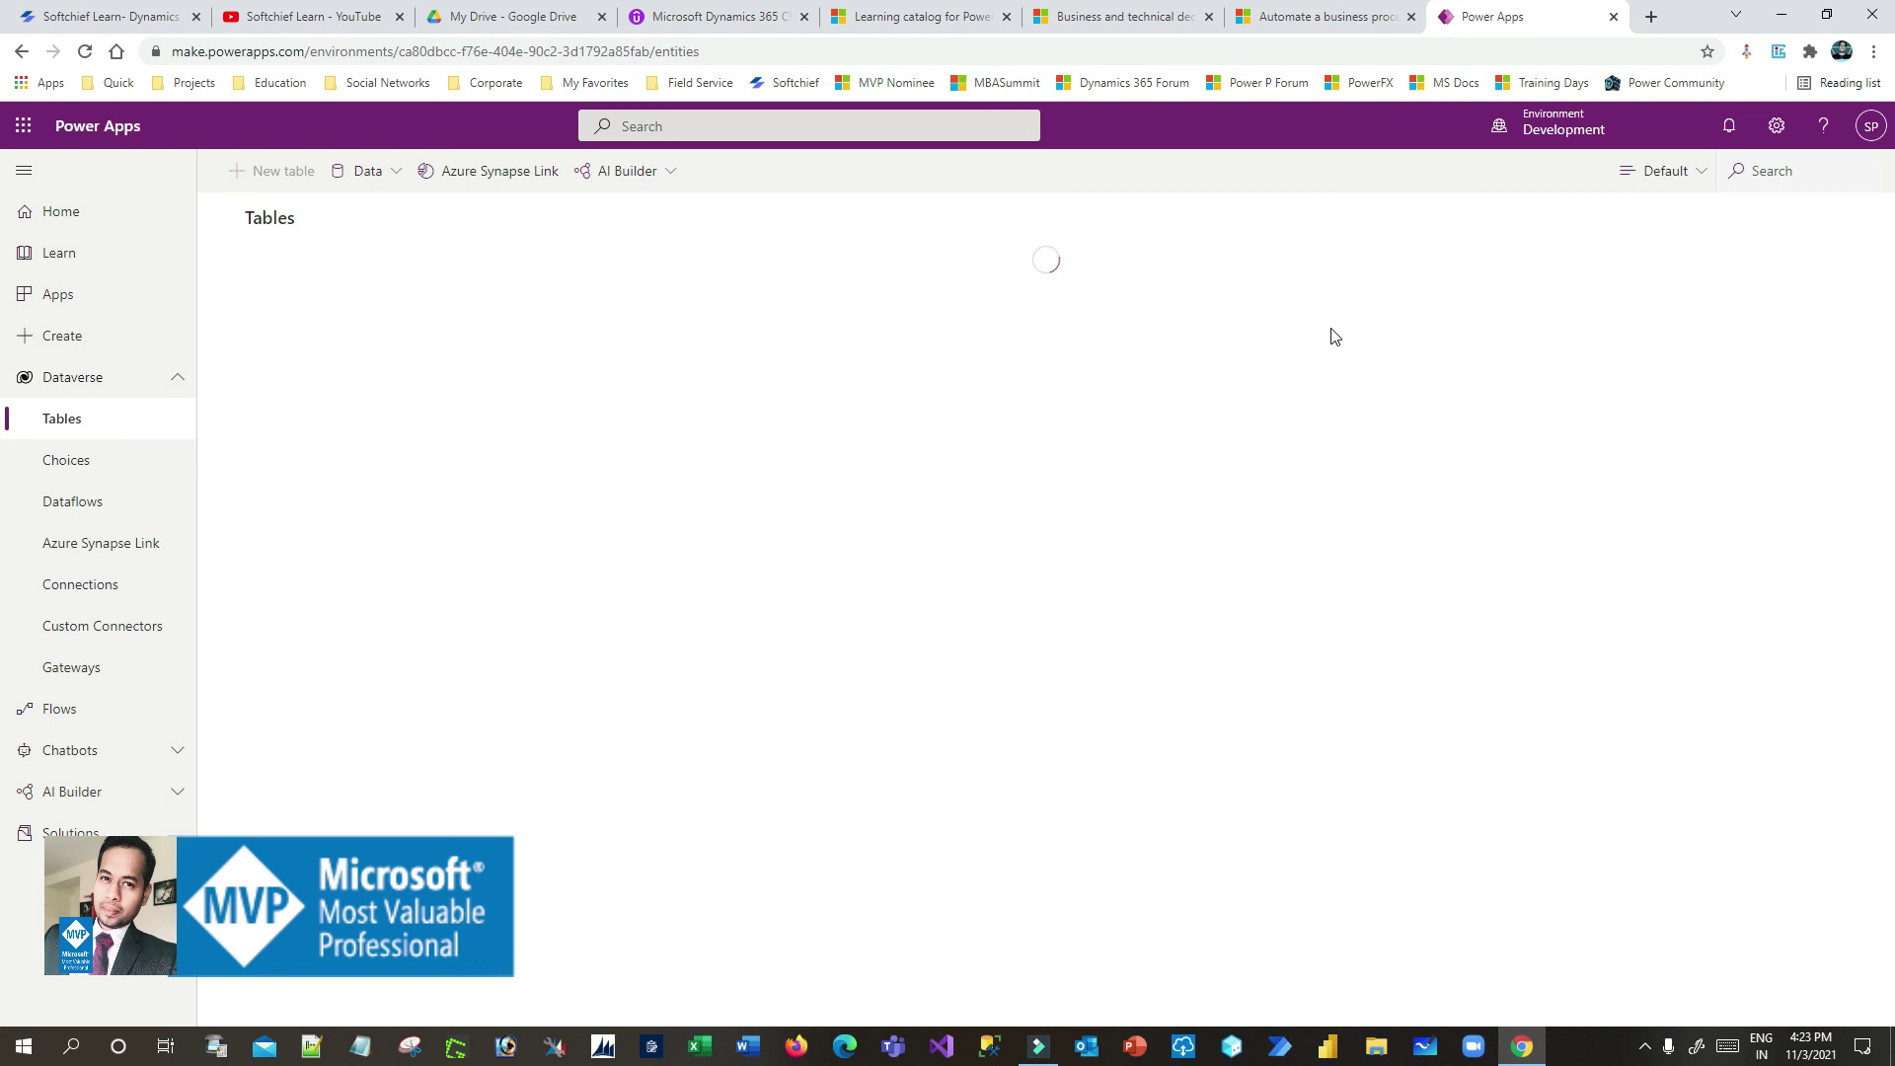
left_click(280, 325)
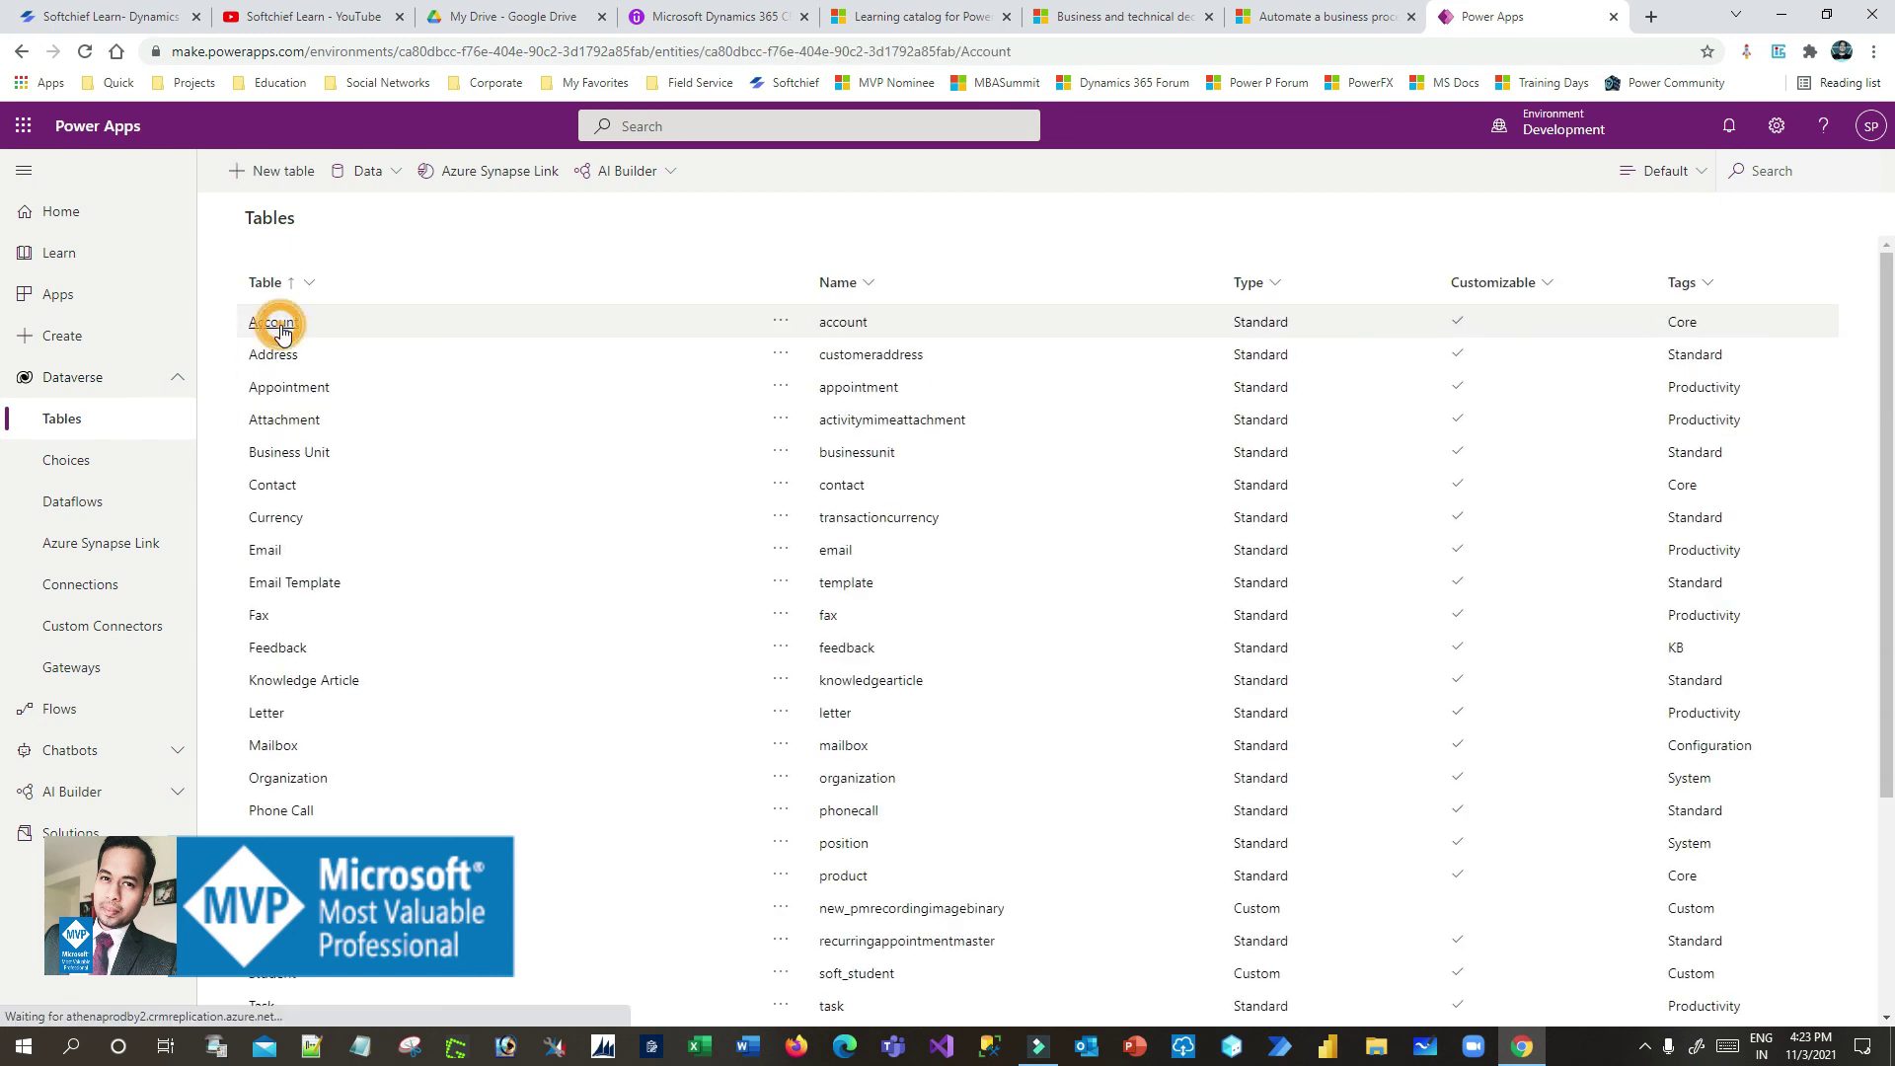
View the Account table's data, select the new Softchief row, and check the environment list
left_click(1014, 265)
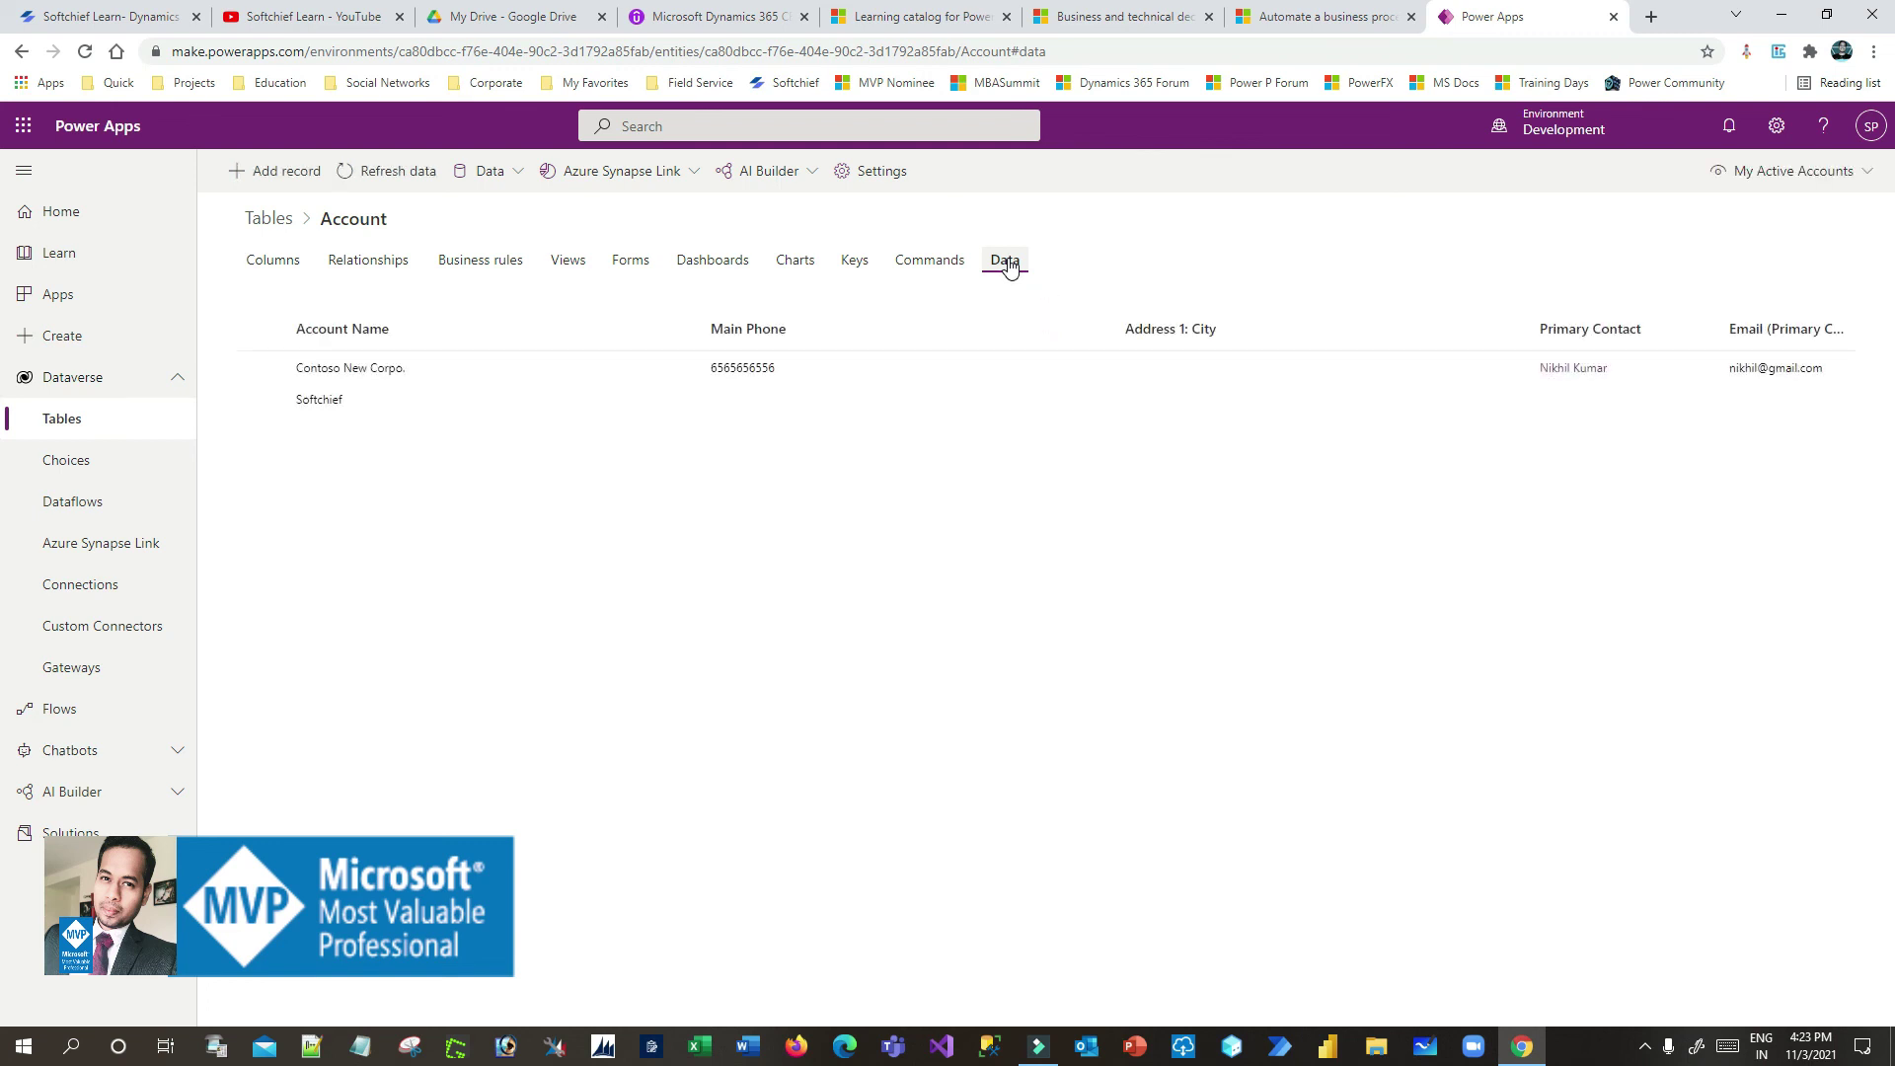
left_click(262, 399)
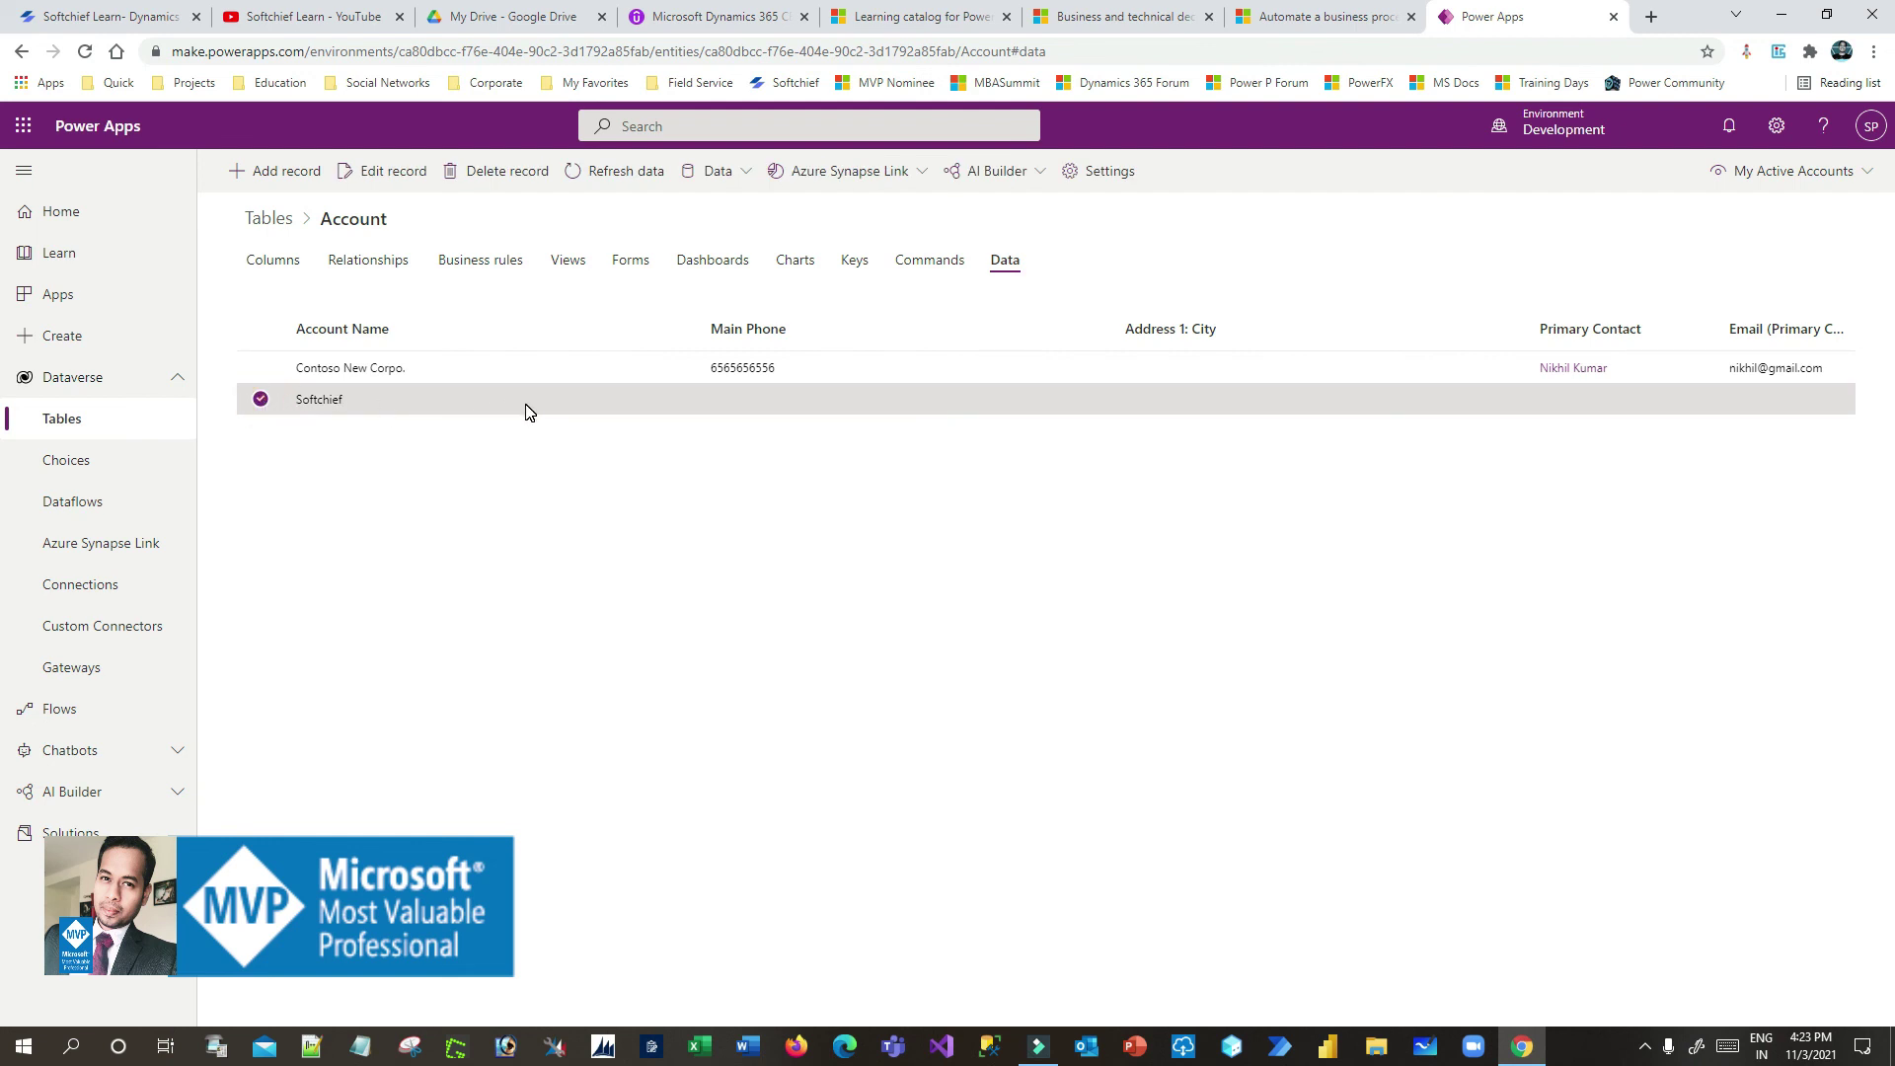
left_click(1536, 127)
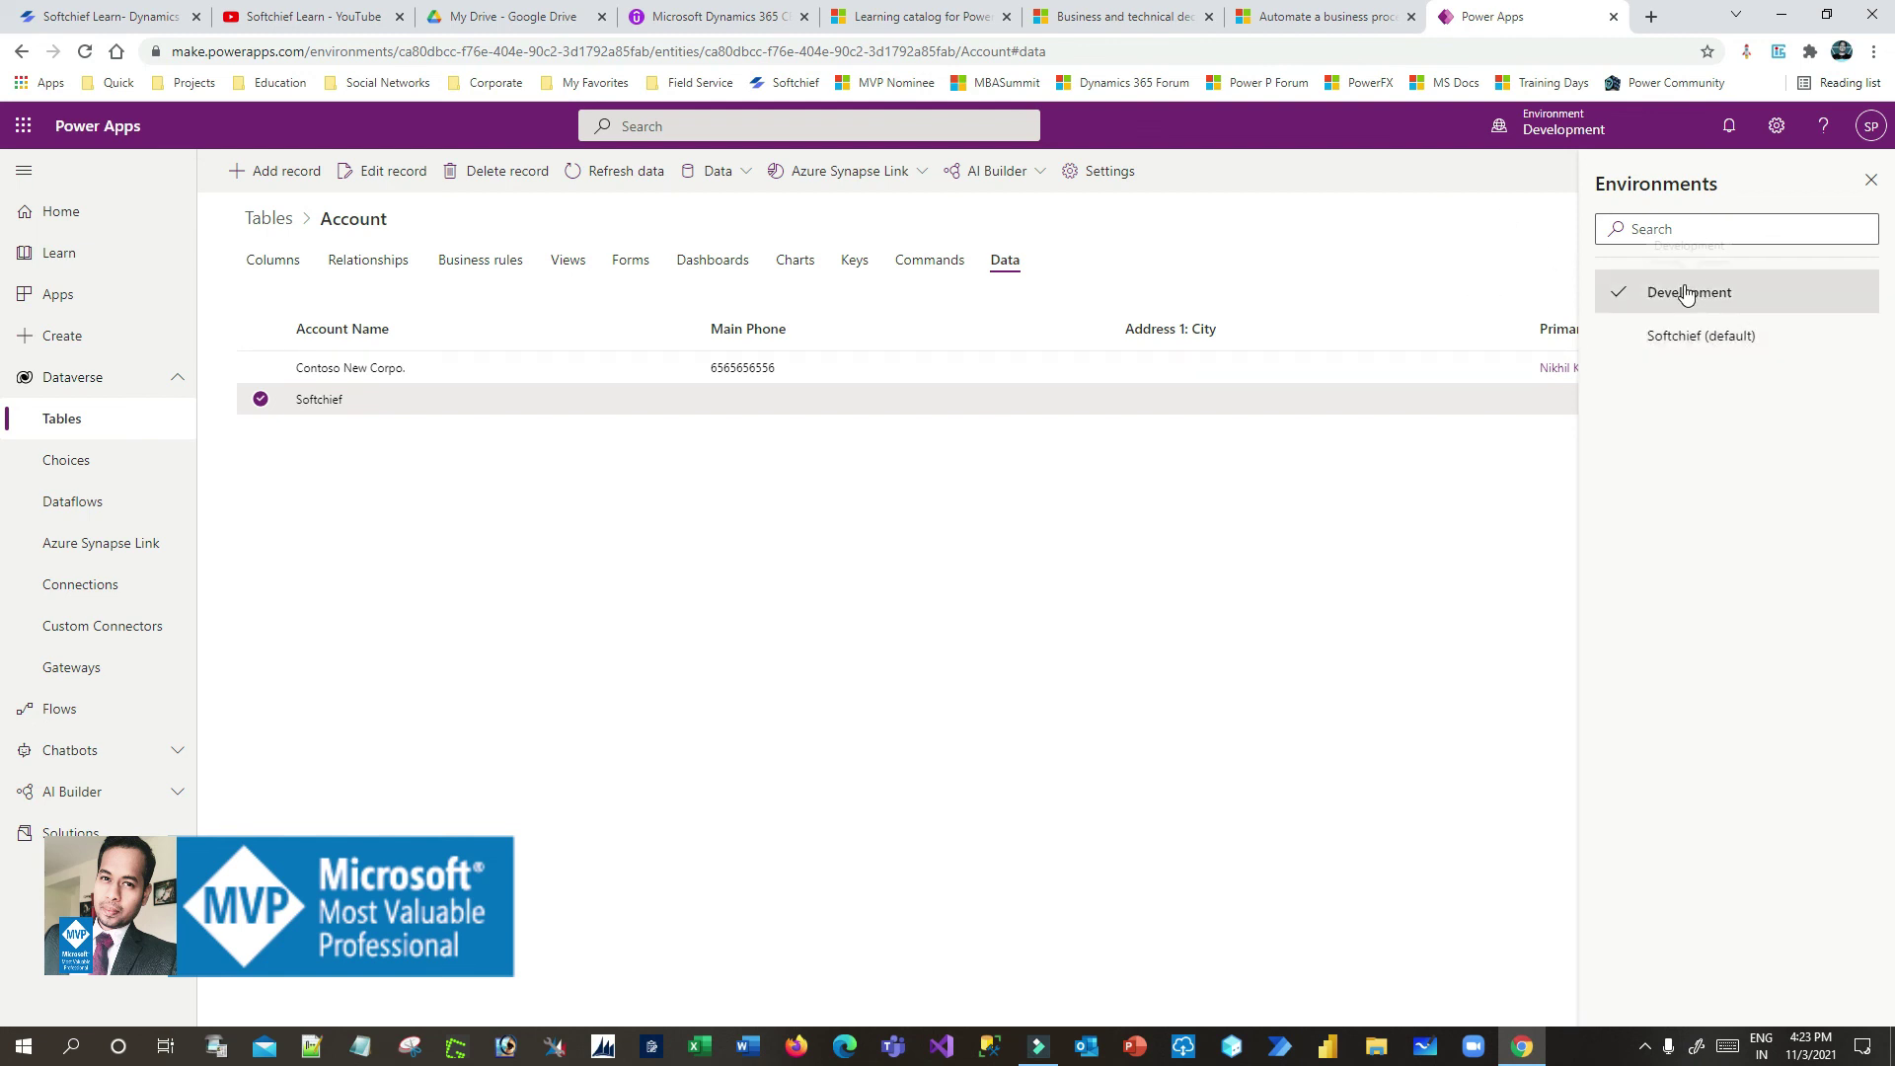
left_click(1308, 521)
left_click(1870, 179)
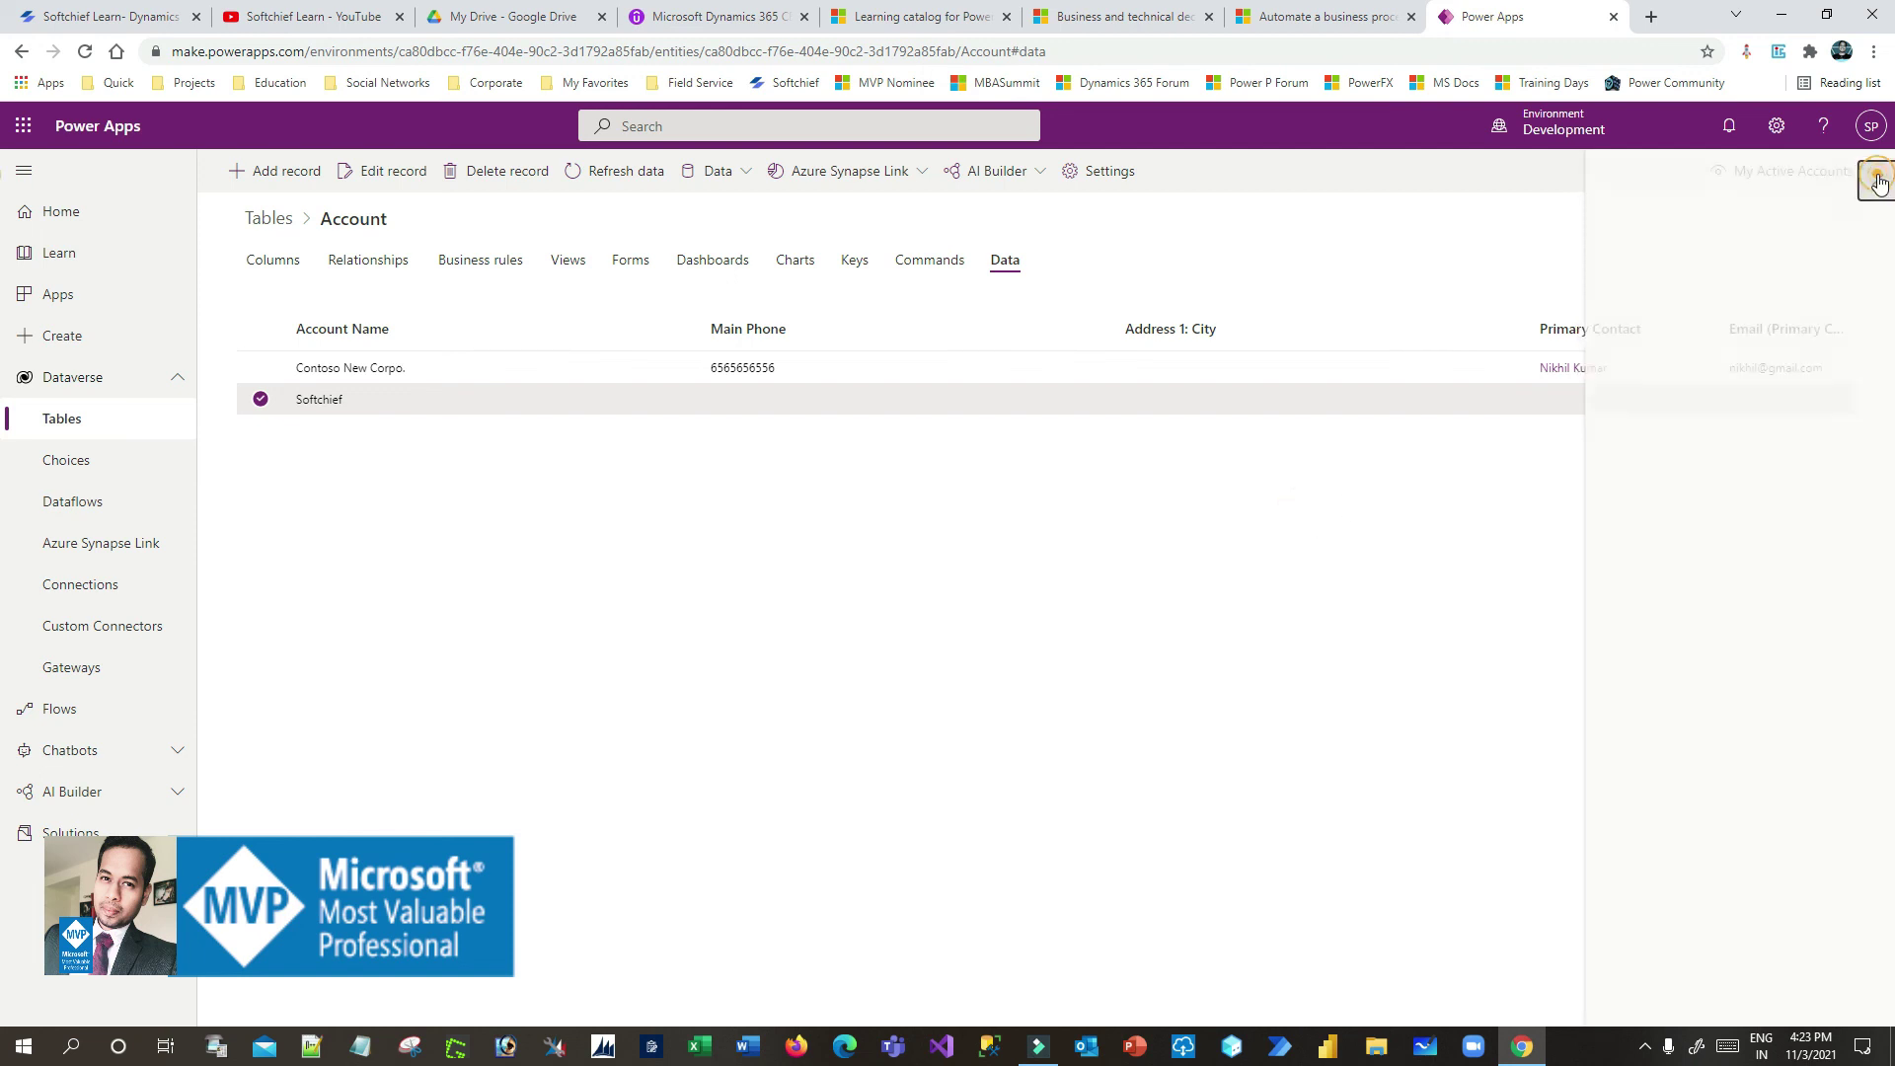